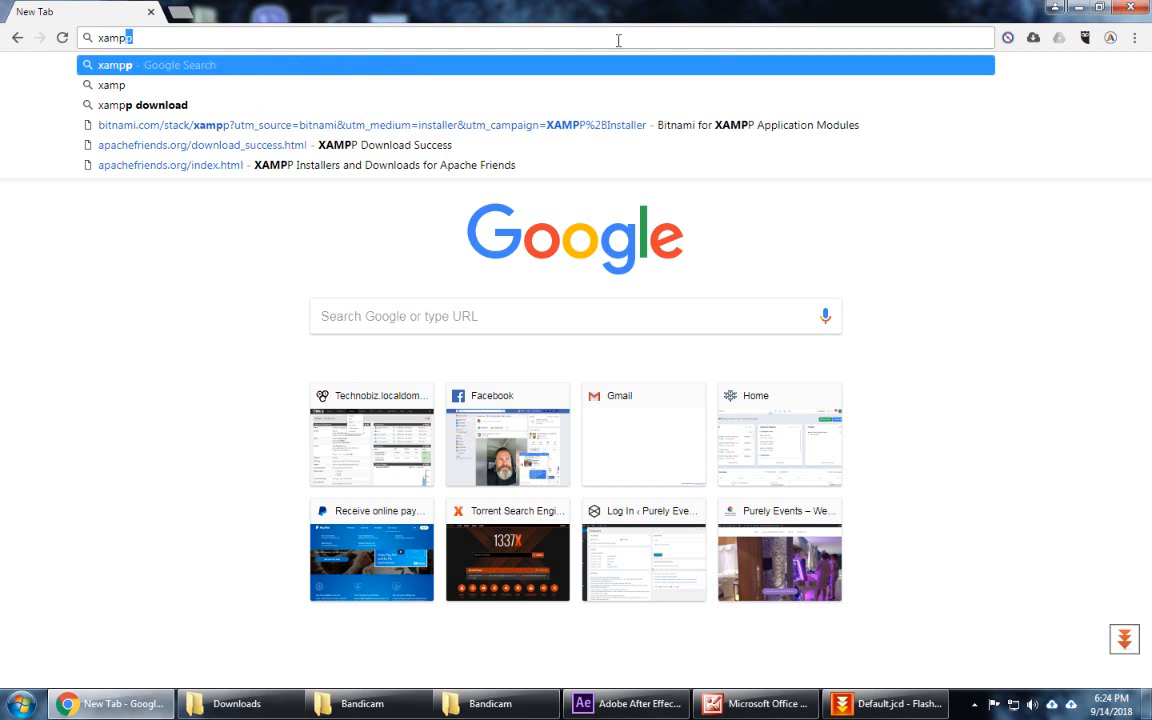
Step: Search Google for 'xampp download' and start downloading the XAMPP 5.6.37 Windows installer from apachefriends.org
key("Return")
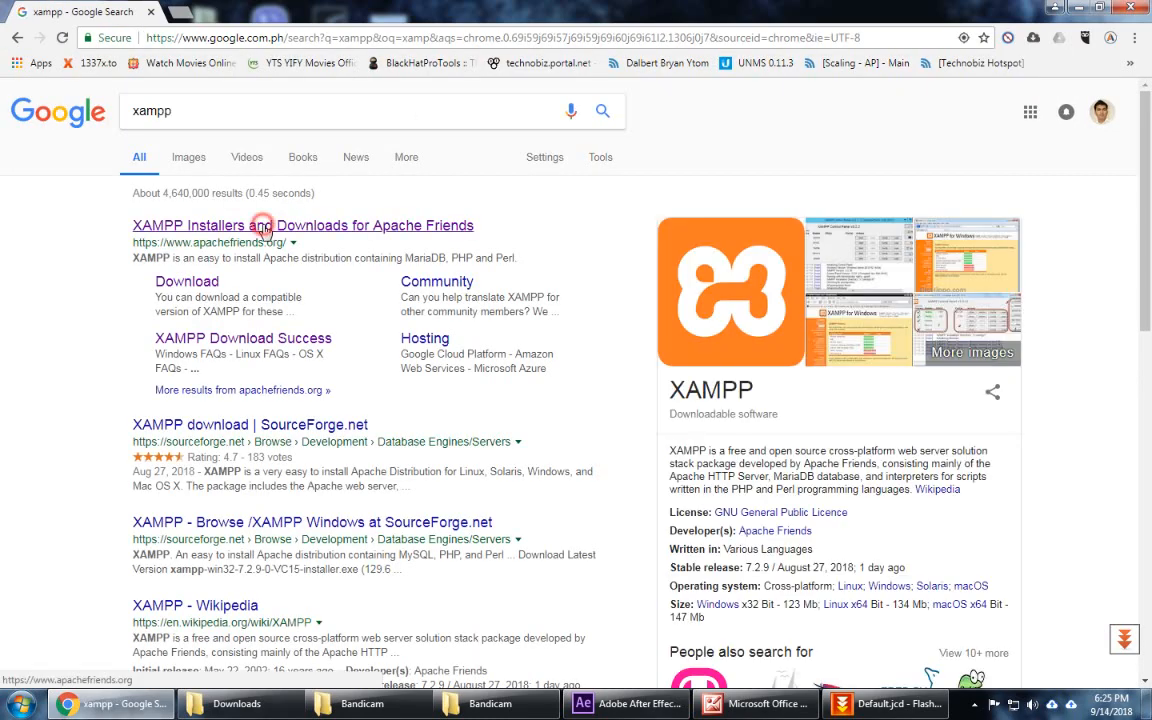
left_click(267, 224)
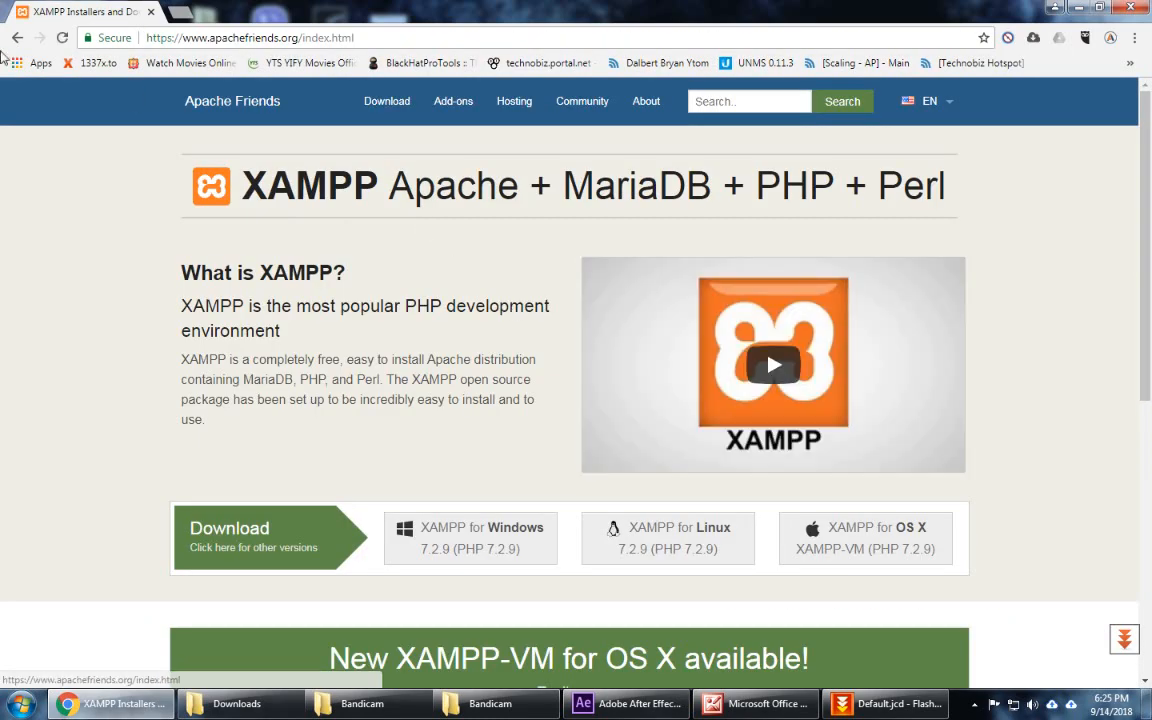
left_click(17, 37)
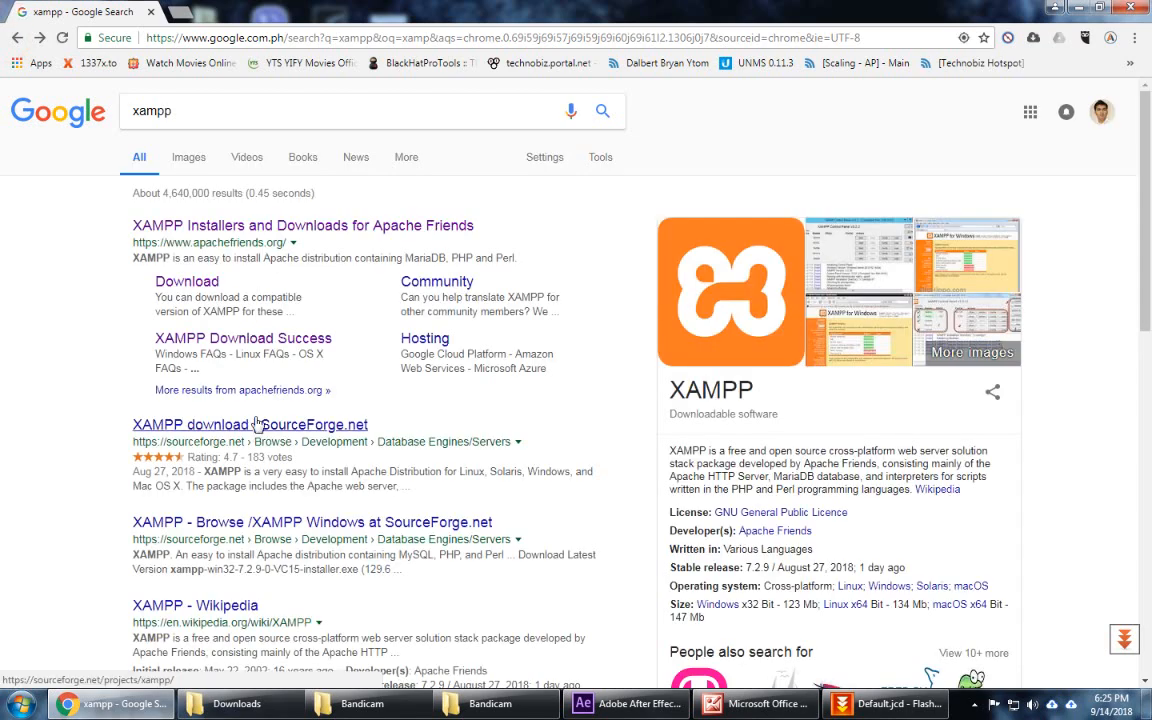
left_click(205, 108)
type("download")
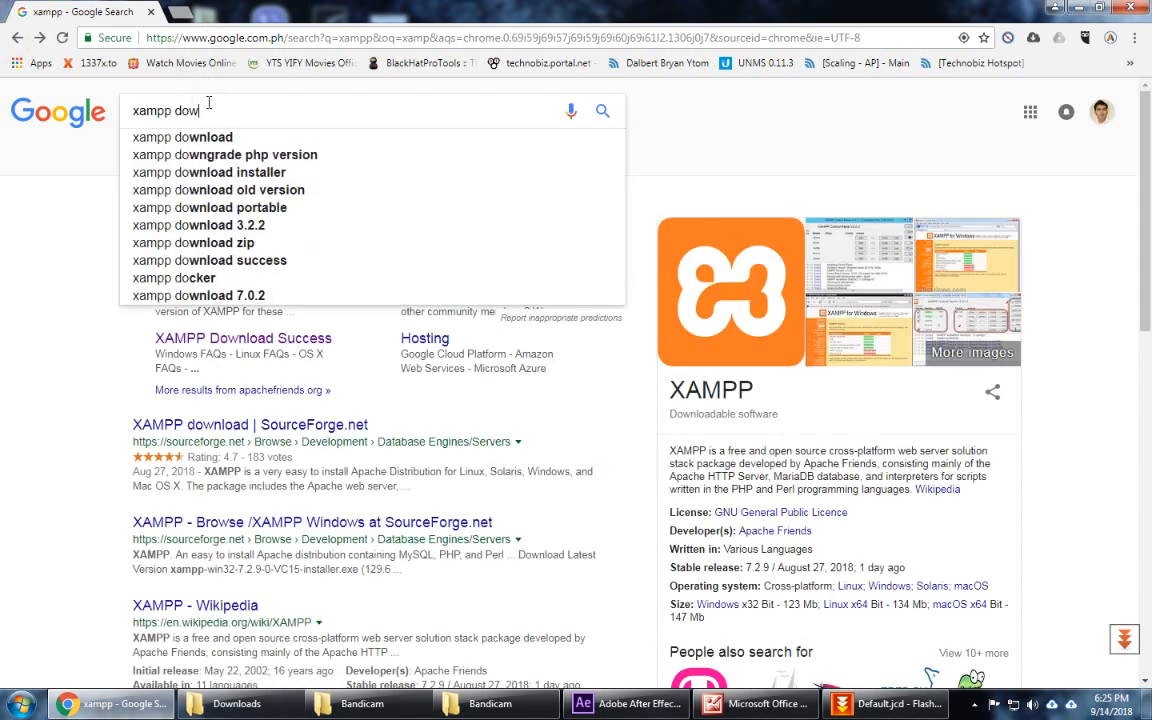
key("Return")
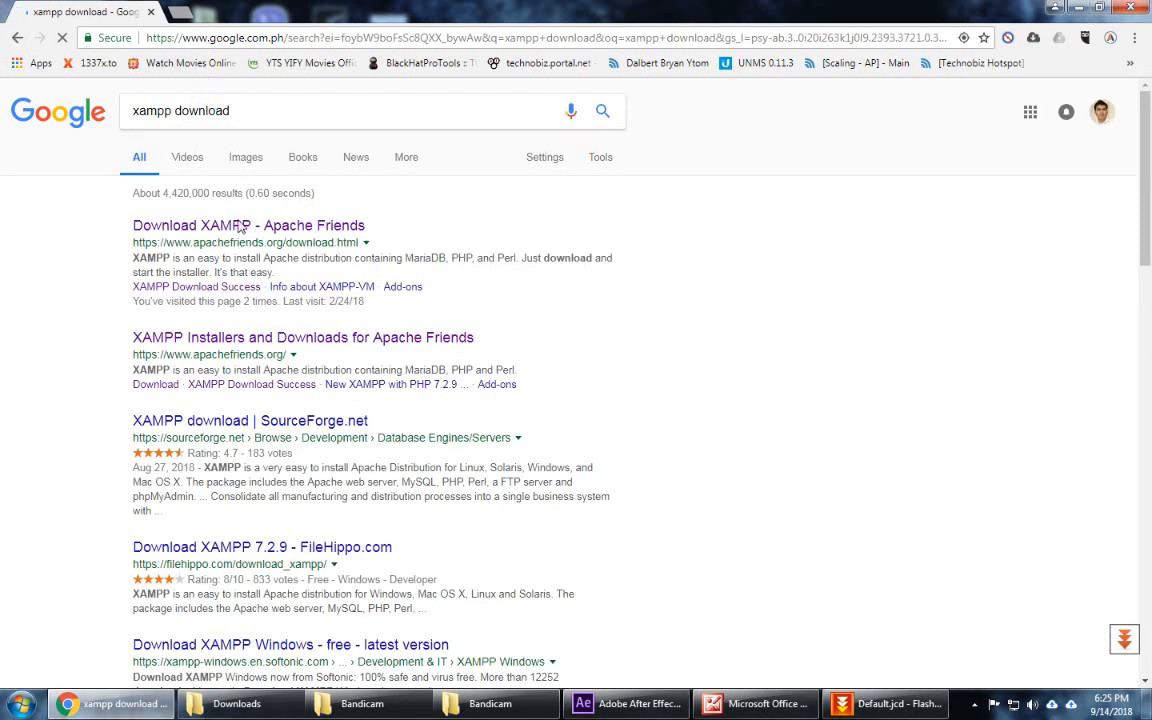
left_click(241, 231)
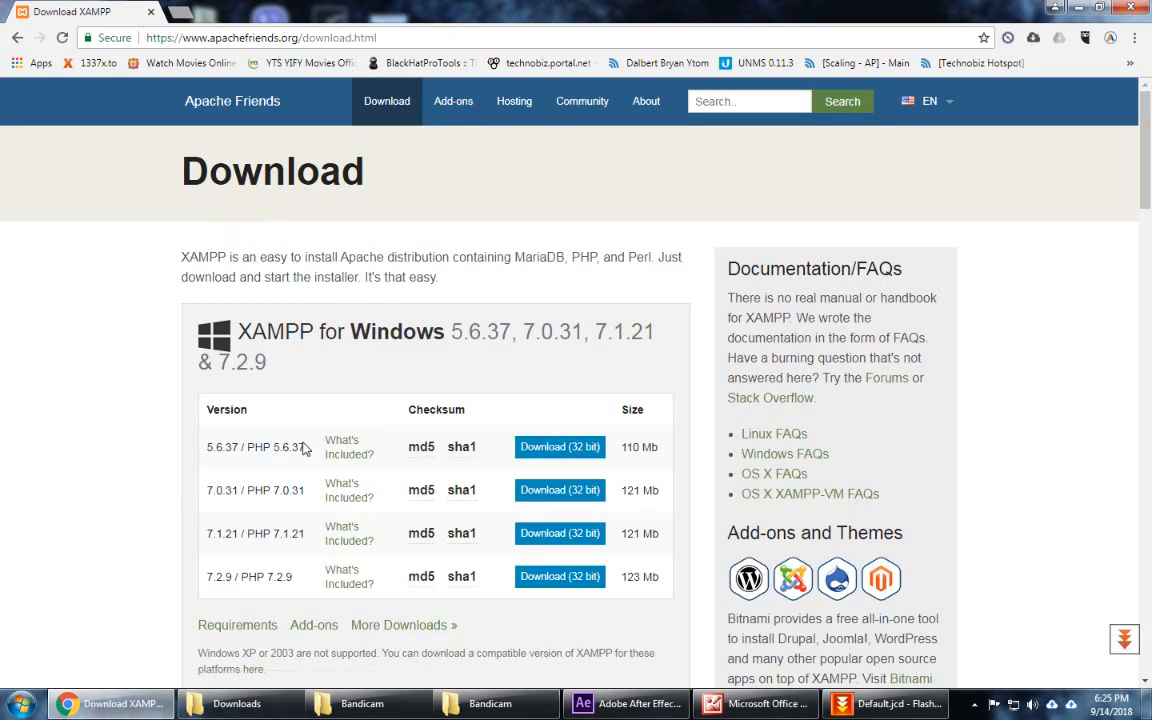
scroll(305, 449, "down", 1)
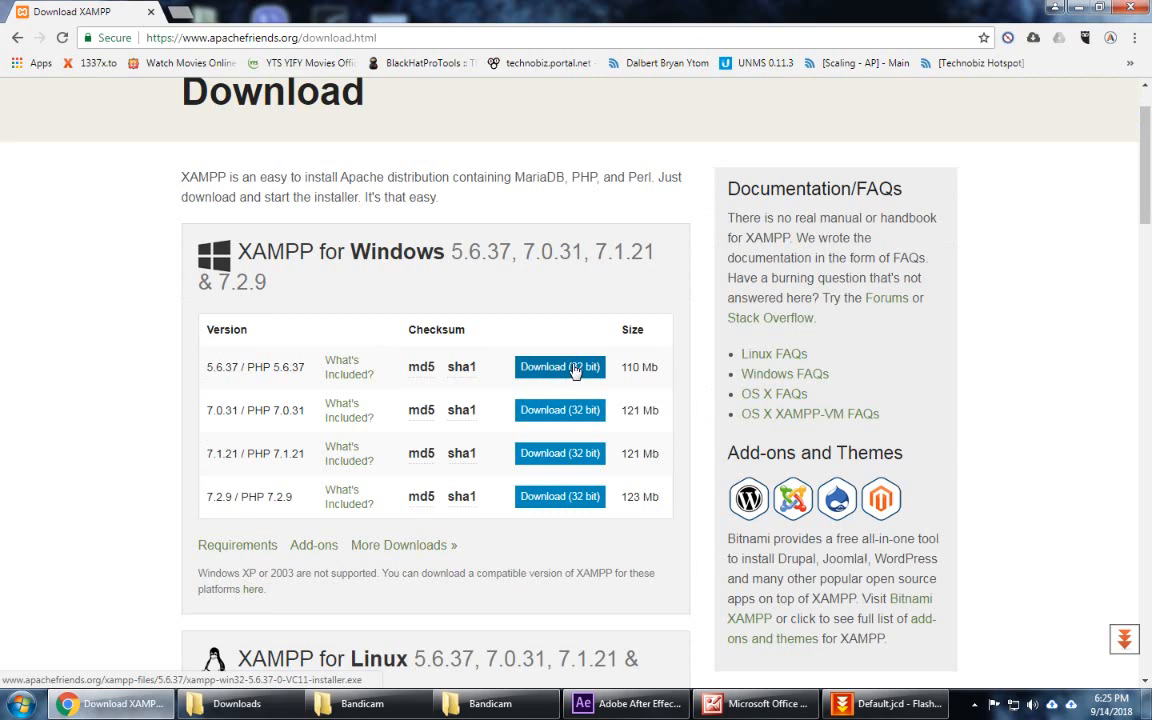
left_click(575, 367)
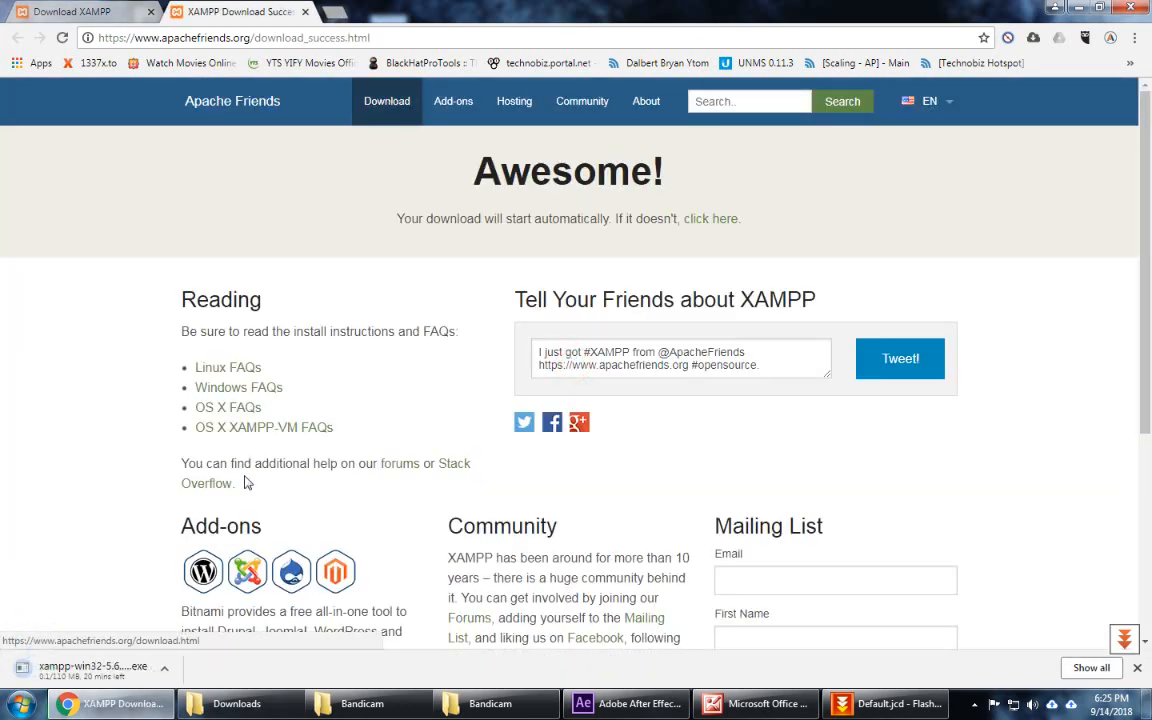
Step: Show the full downloads list and open a fresh new tab
left_click(1091, 667)
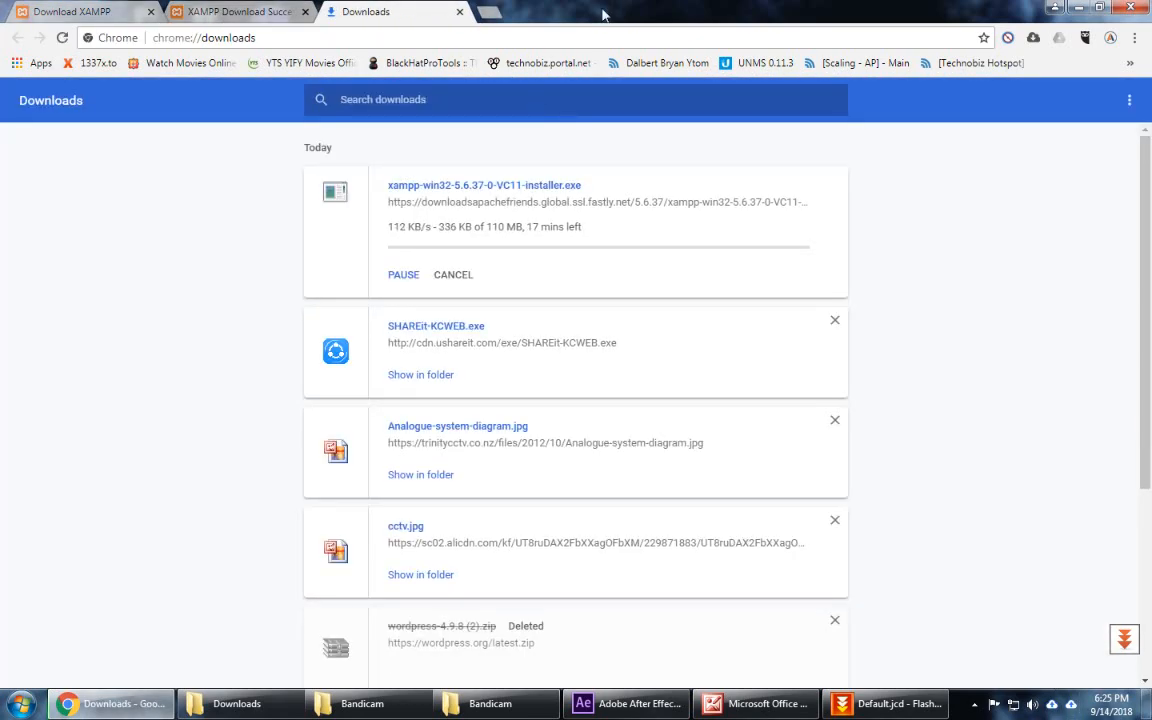
mouse_move(619, 6)
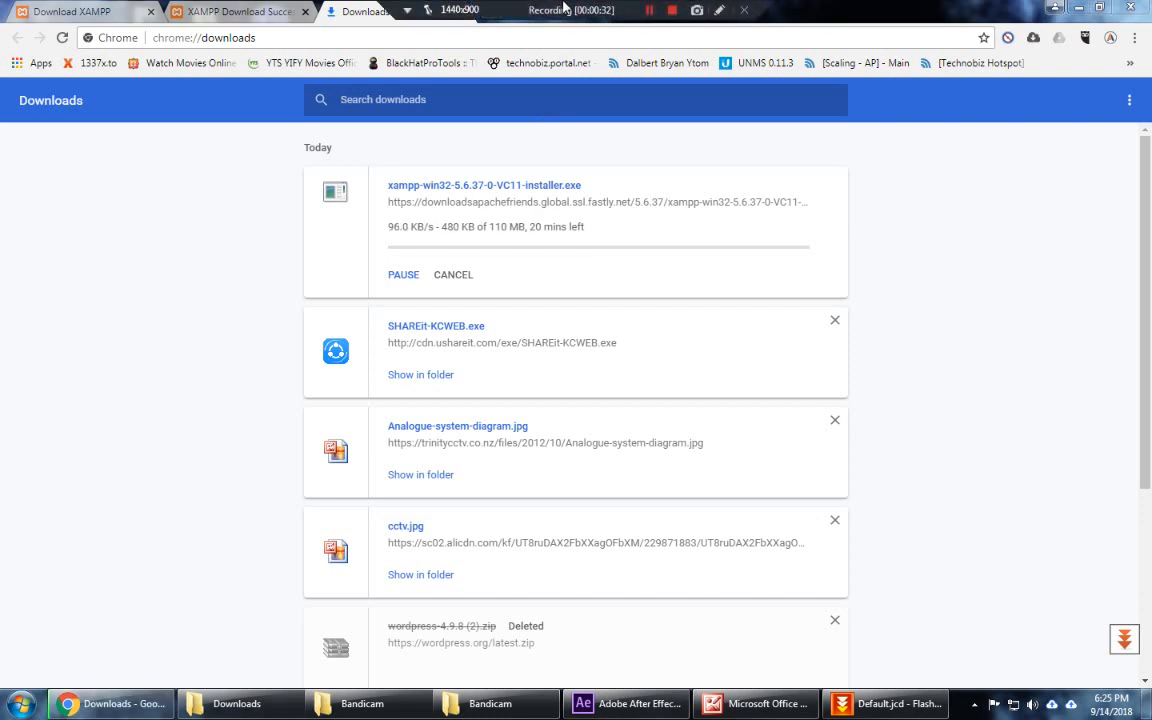
left_click(487, 14)
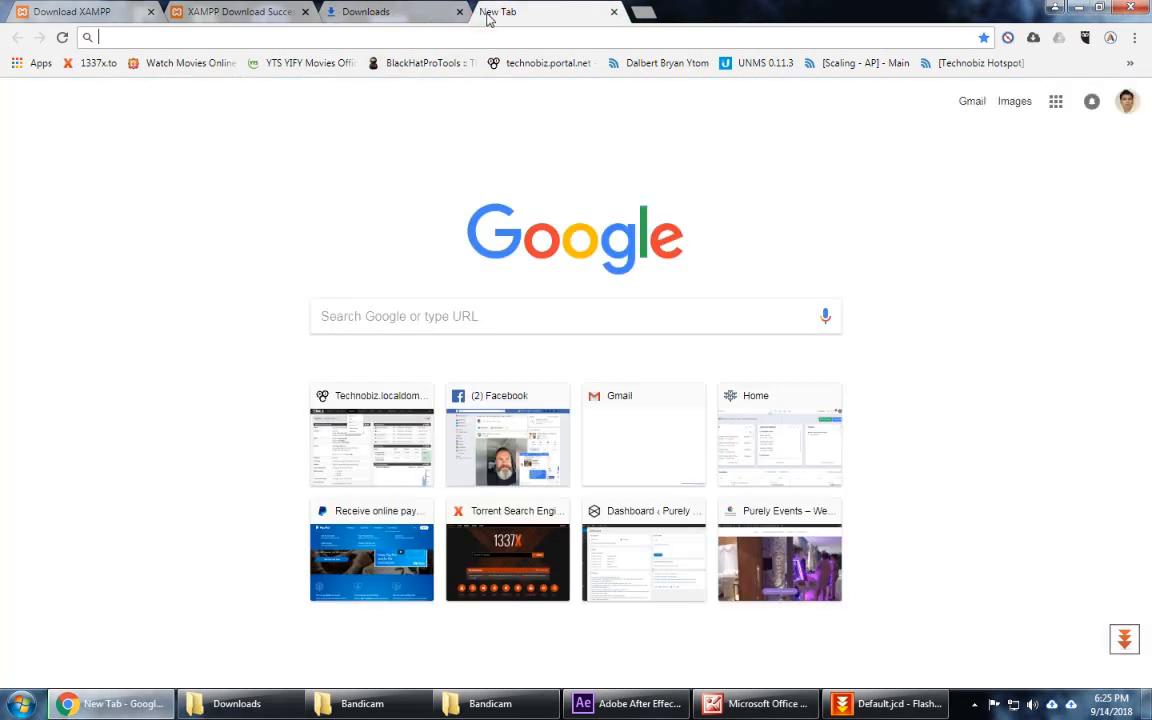
Step: Search 'wordpress download', download WordPress 4.9.8 from wordpress.org, and show all downloads
type("wordpress")
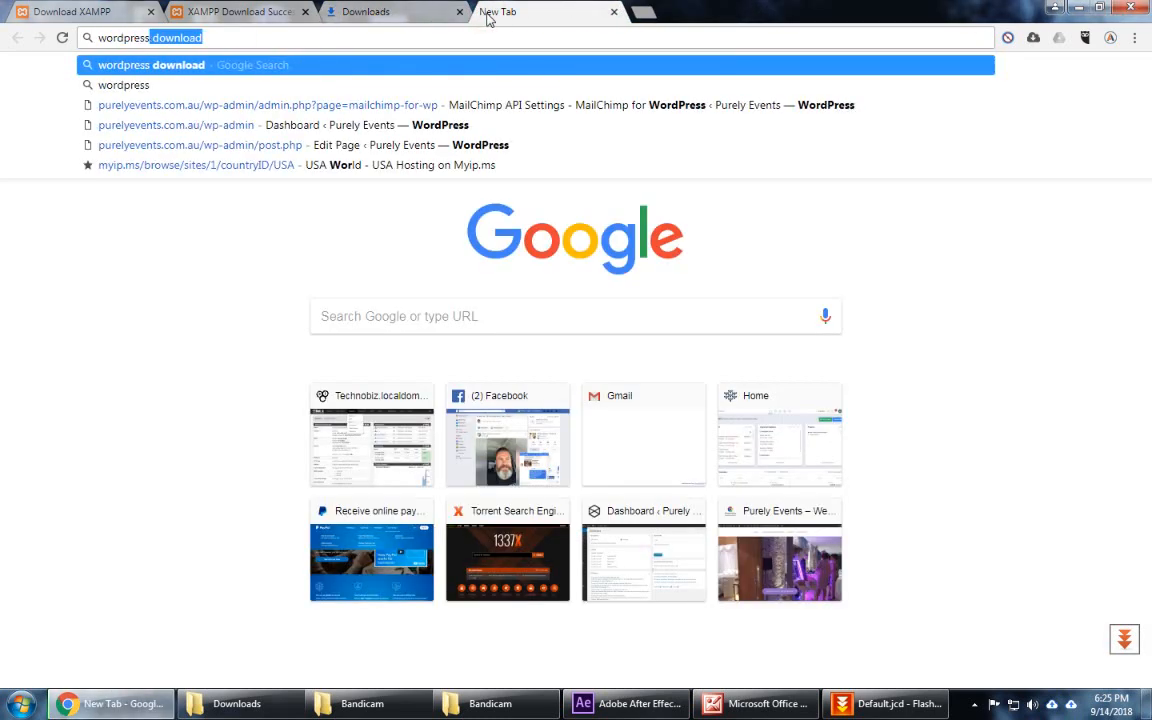
key("Return")
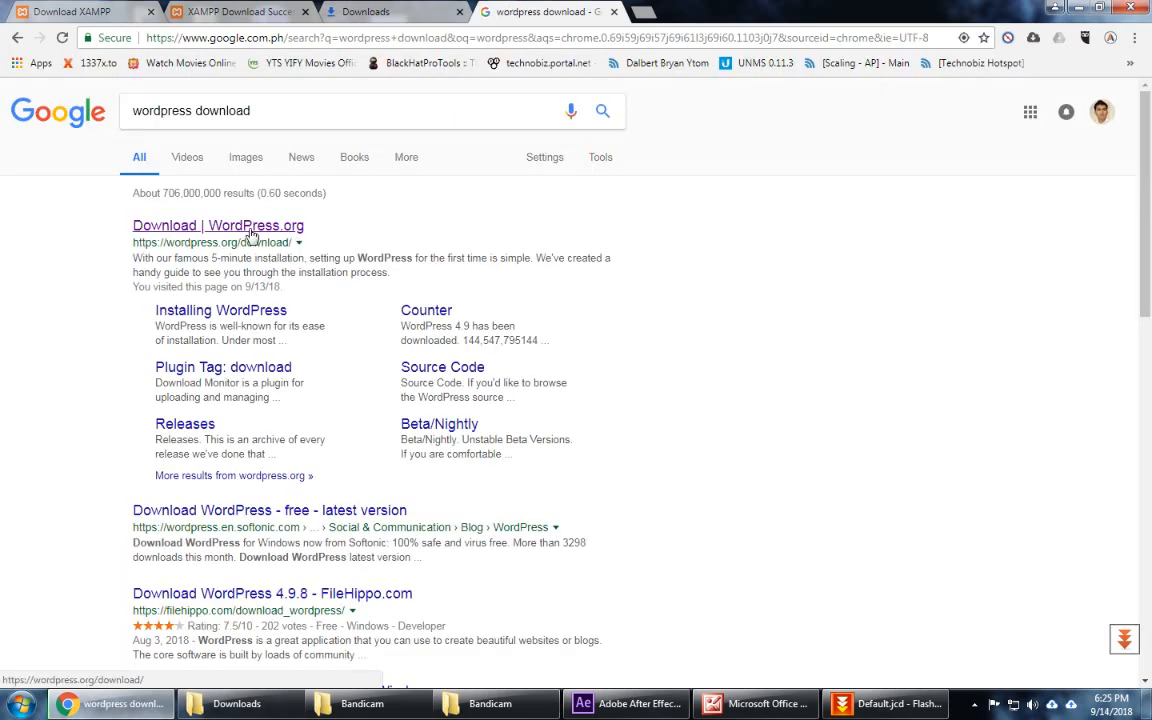
left_click(251, 234)
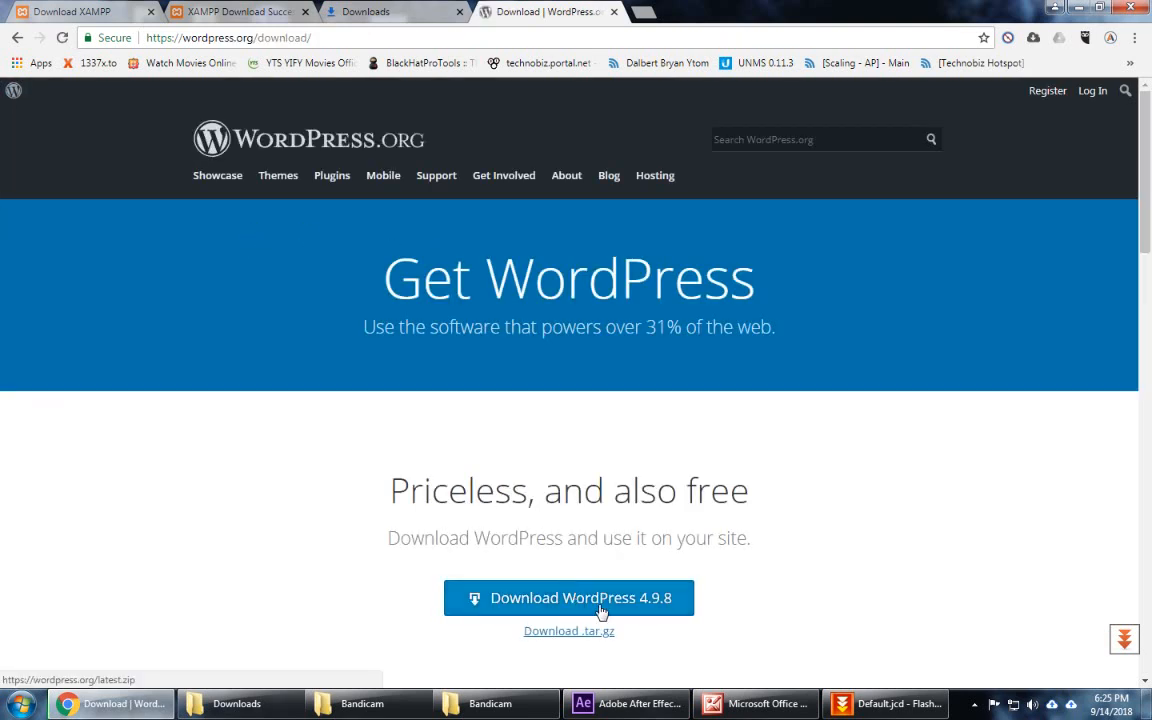
left_click(611, 610)
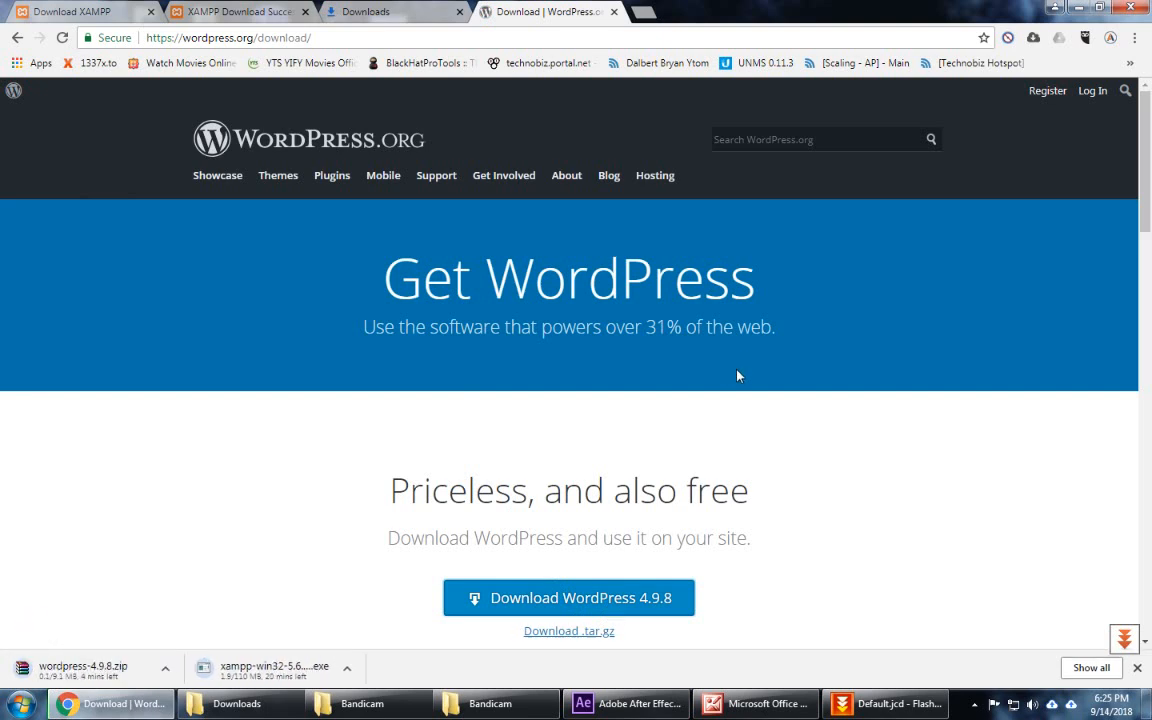
left_click(1082, 669)
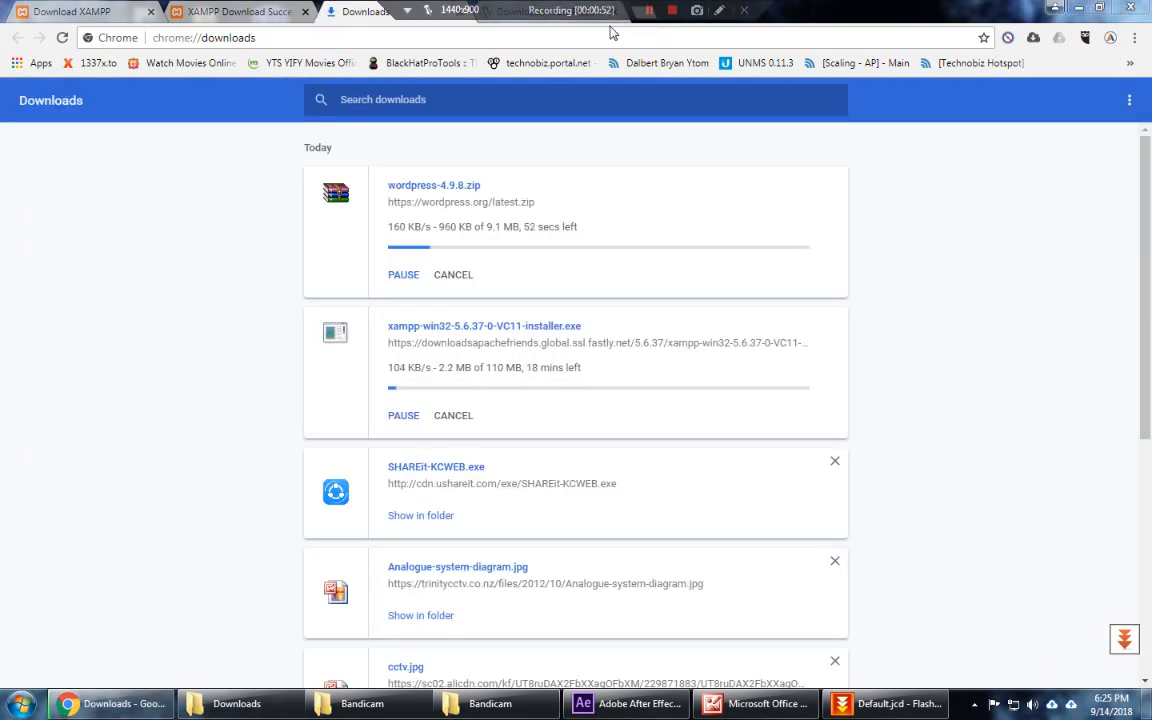
Step: Clear old entries from the Chrome downloads list, leaving WordPress and XAMPP
left_click(1124, 112)
left_click(1112, 108)
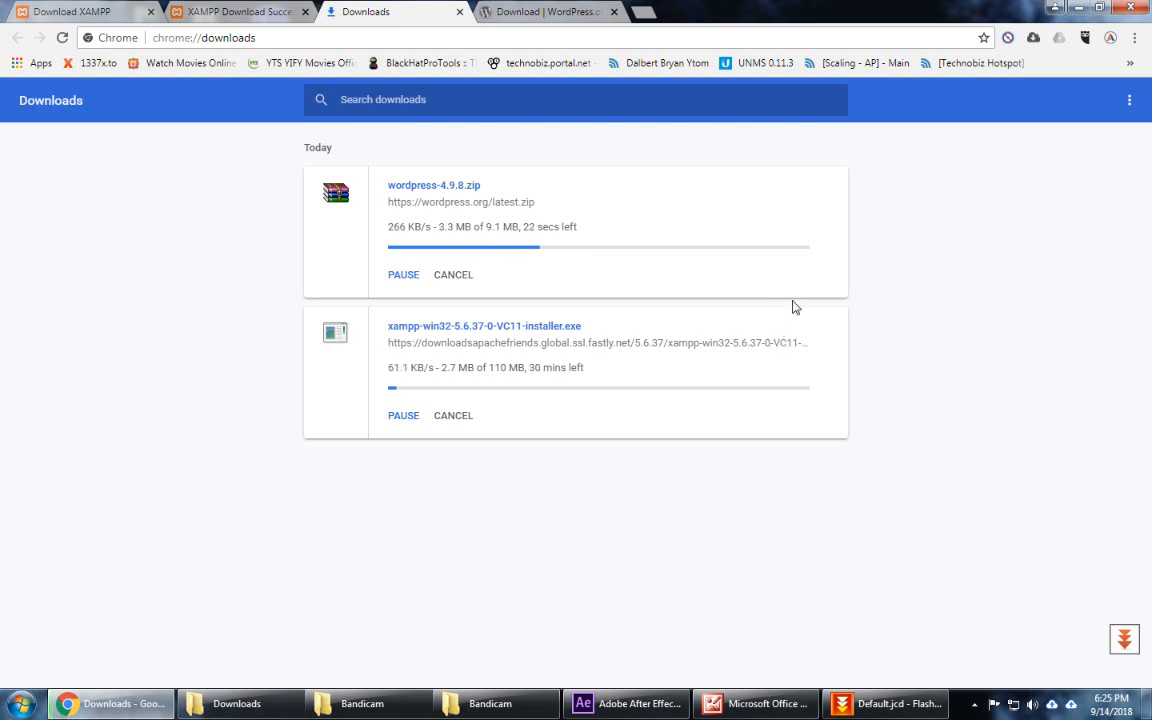
left_click(503, 8)
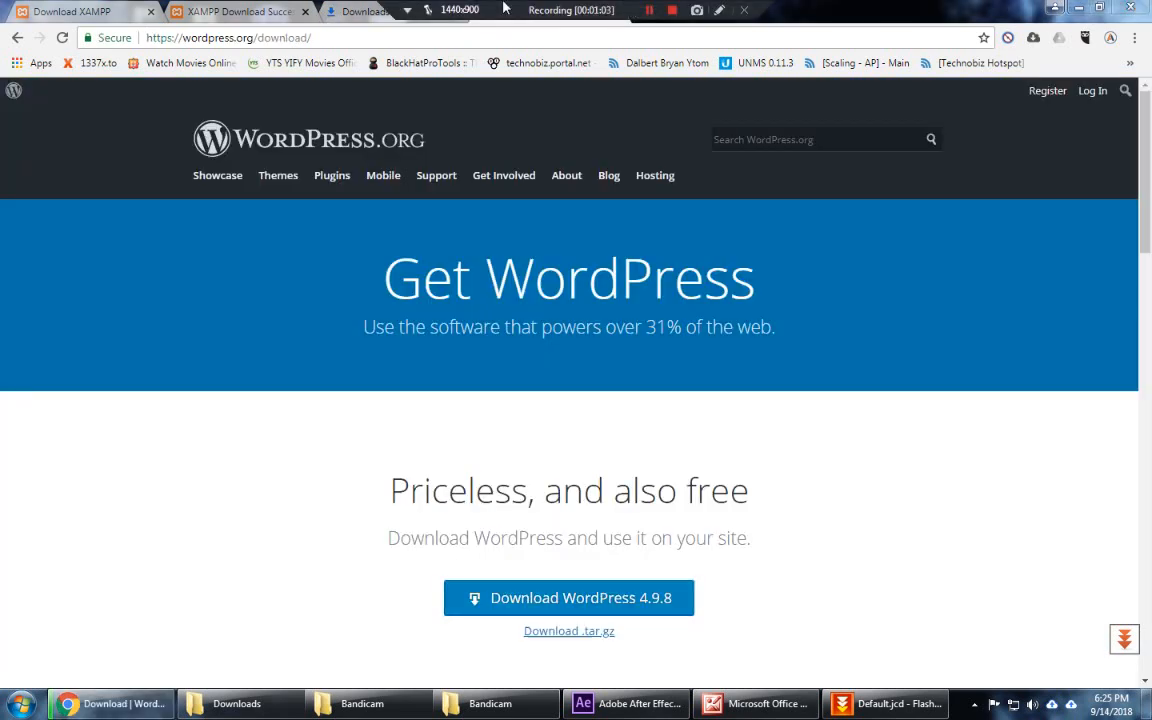
left_click(379, 20)
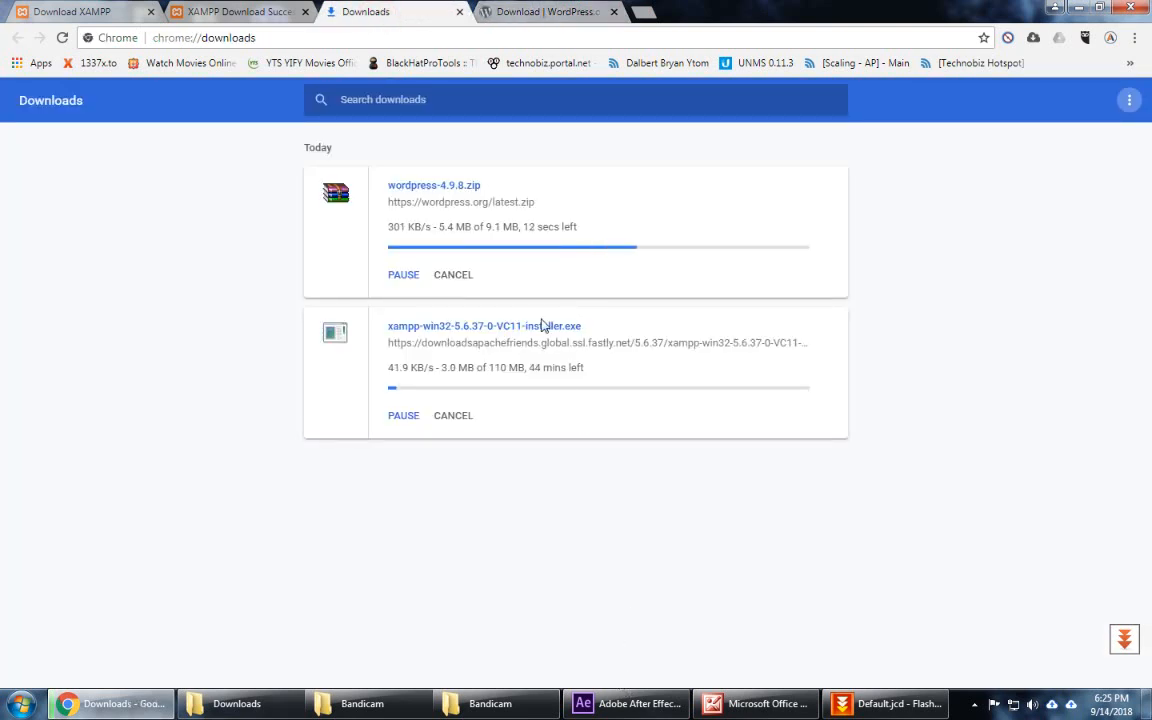
Step: Close both Bandicam folder windows from the taskbar
right_click(362, 703)
left_click(360, 663)
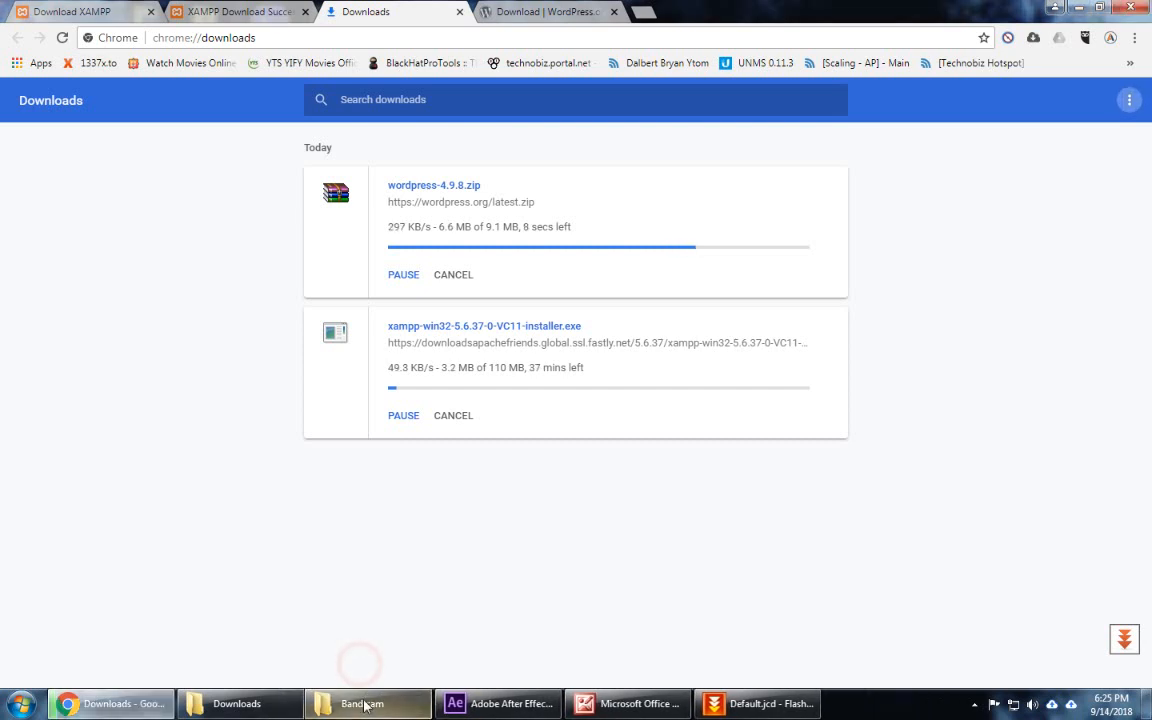
right_click(358, 703)
left_click(330, 662)
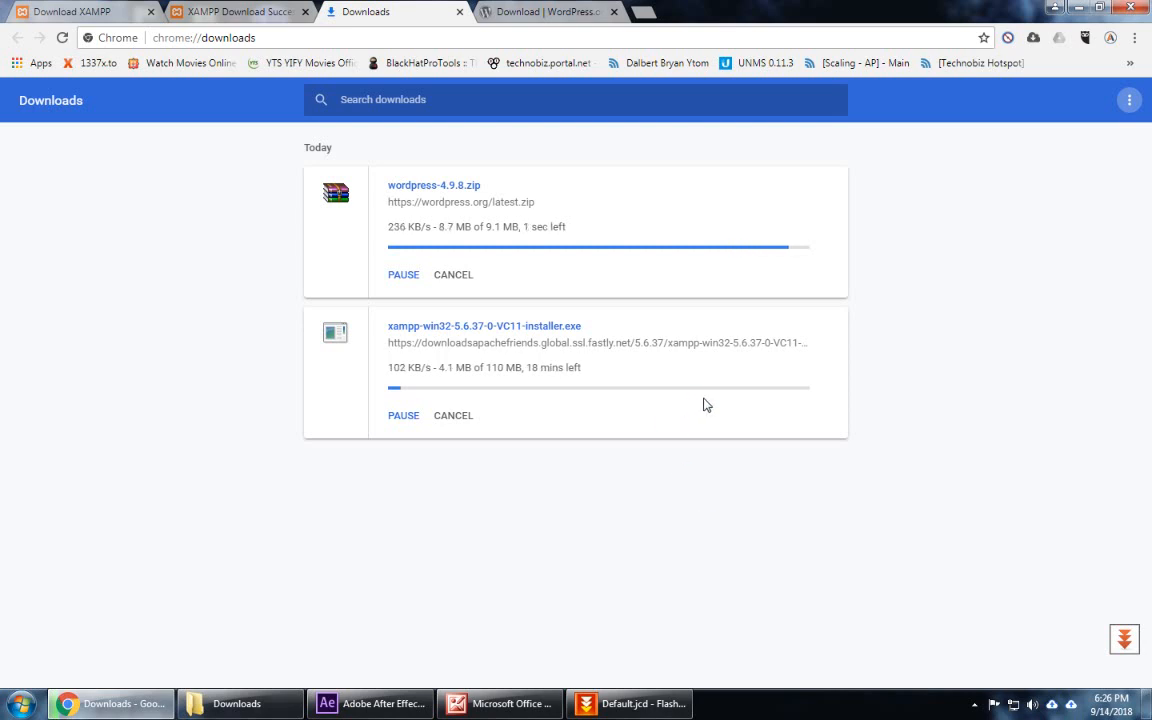
mouse_move(521, 5)
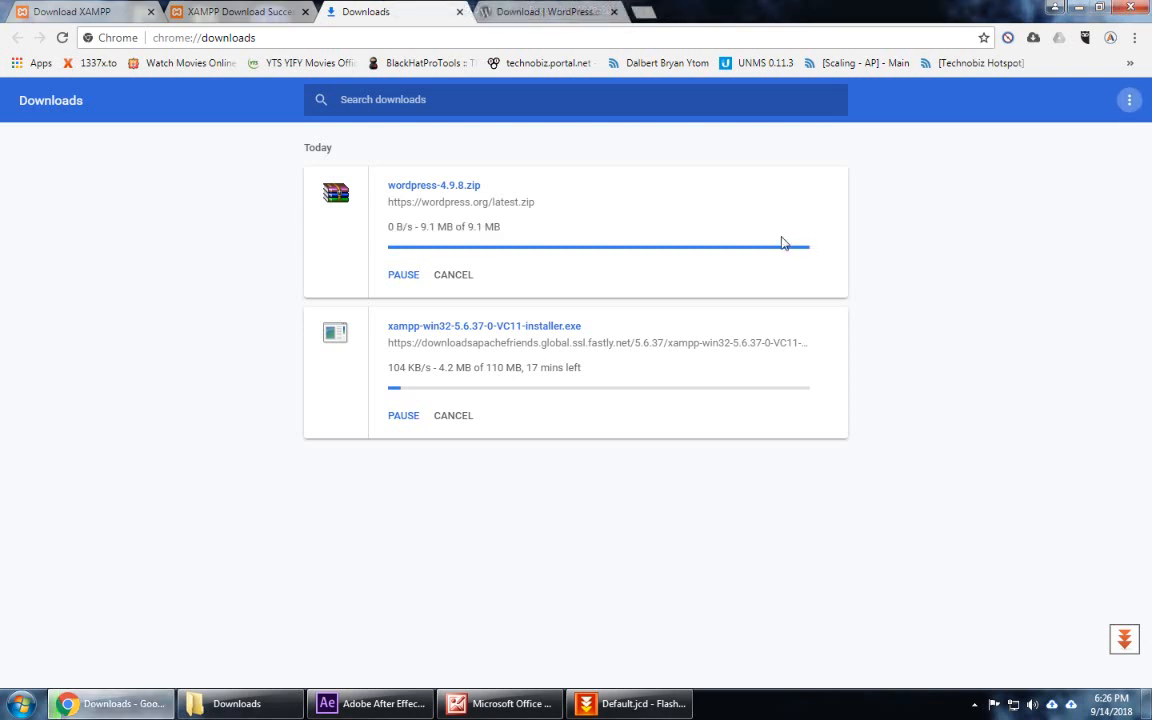
Step: Locate the downloaded XAMPP installer in FlashGet, then cancel Chrome's duplicate XAMPP download
double_click(1123, 641)
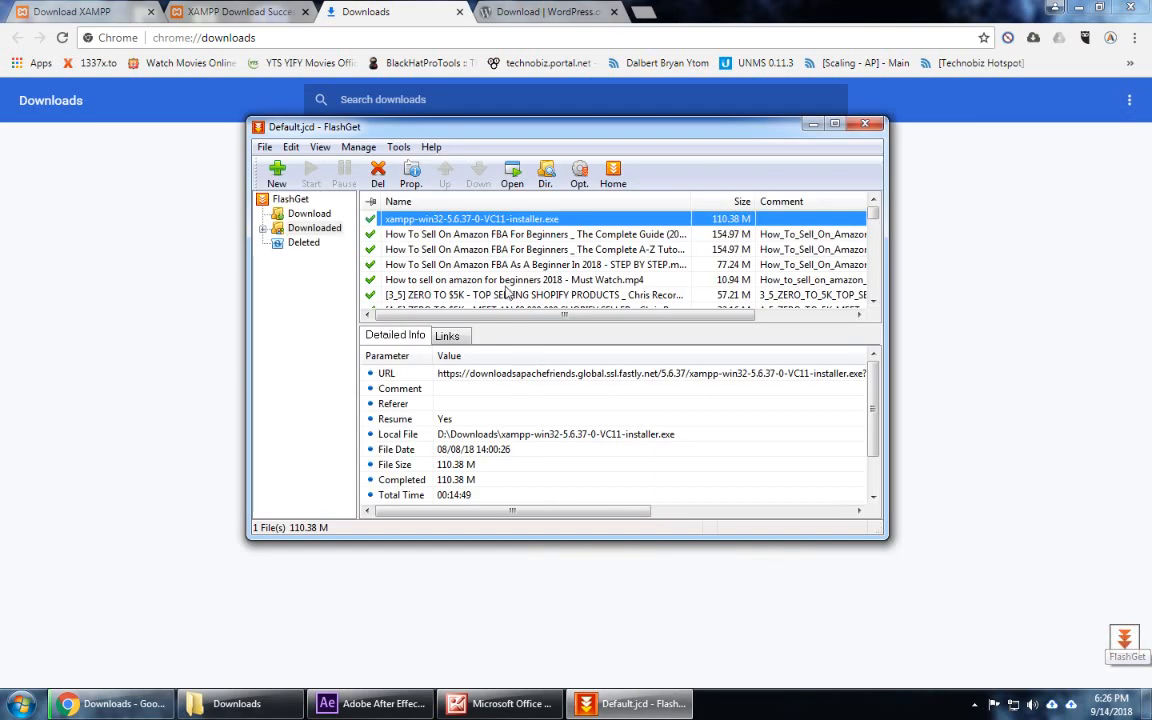
left_click(443, 222)
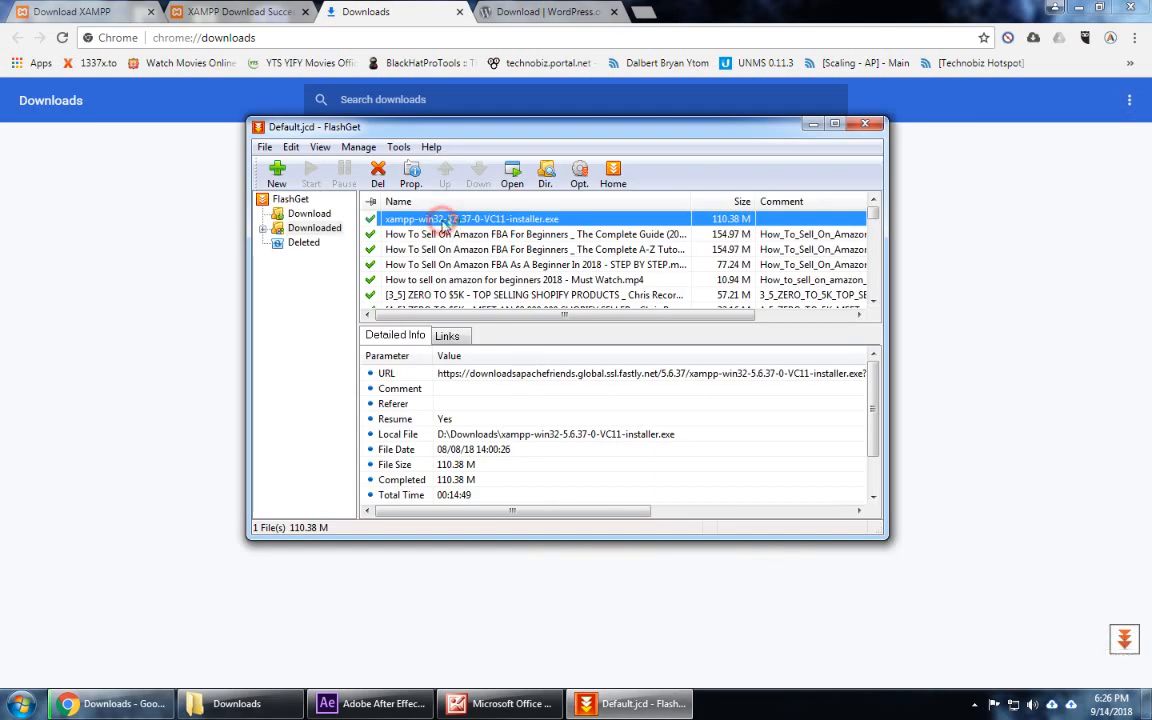
left_click(813, 123)
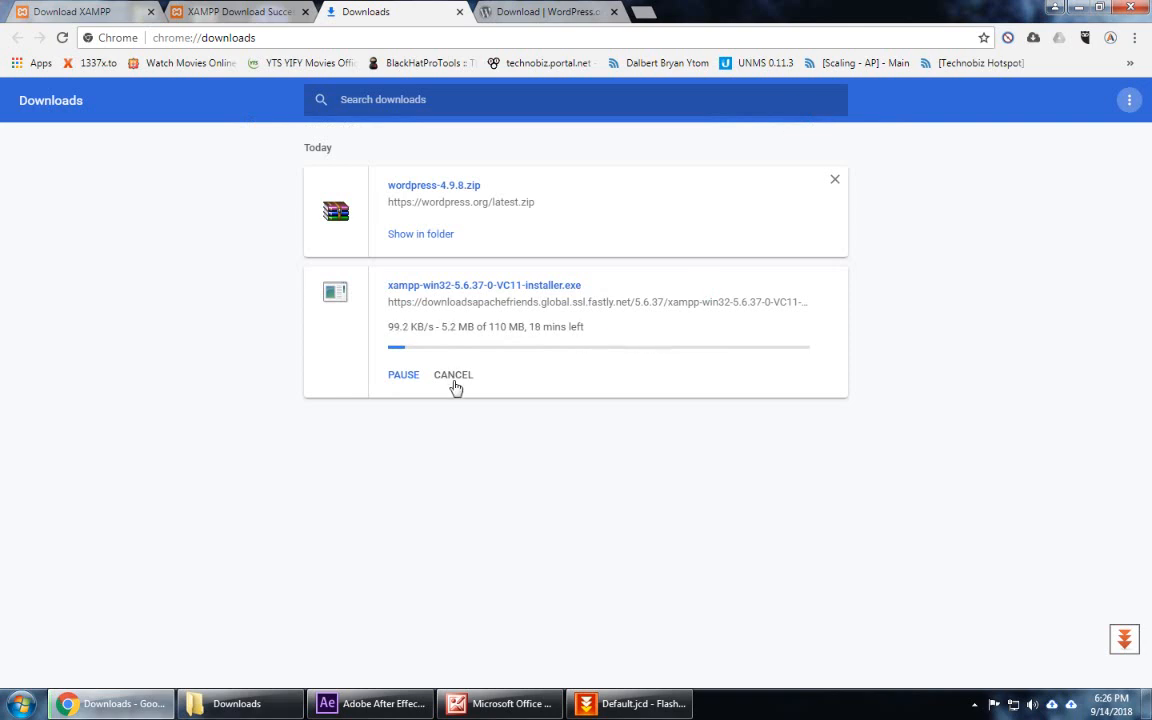
left_click(454, 378)
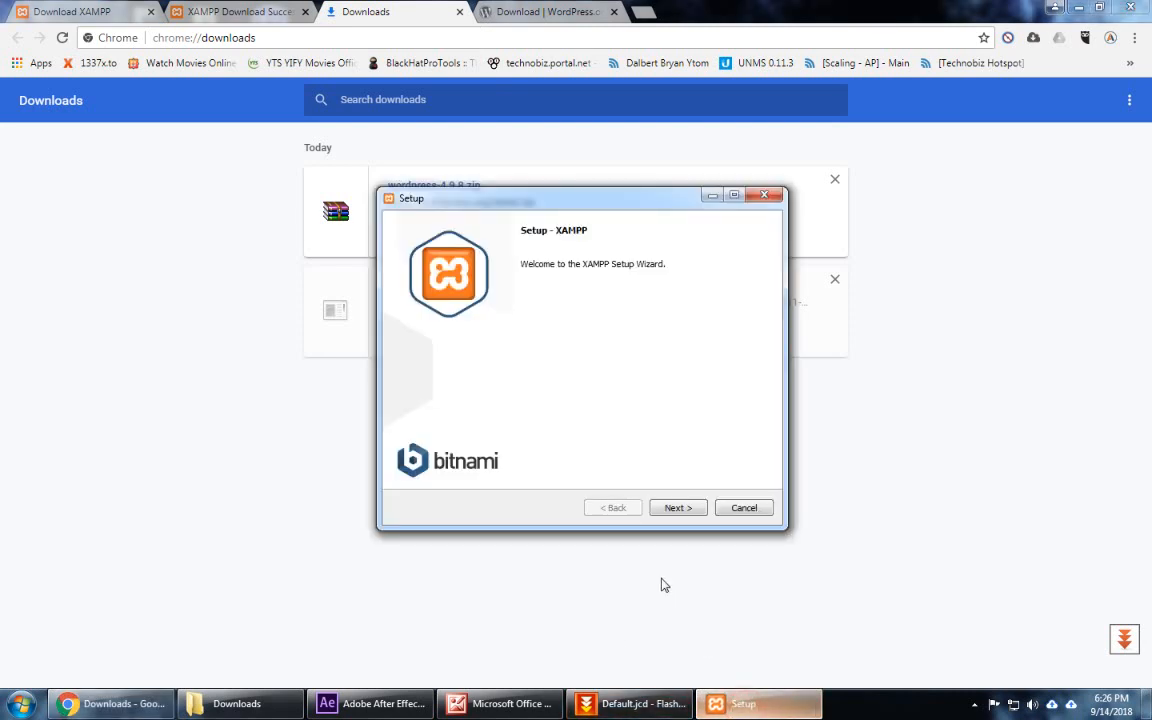
Step: Deselect Fake Sendmail, Webalizer, Perl, Tomcat, Mercury and FileZilla, keeping Apache, MySQL, PHP, phpMyAdmin
left_click(677, 507)
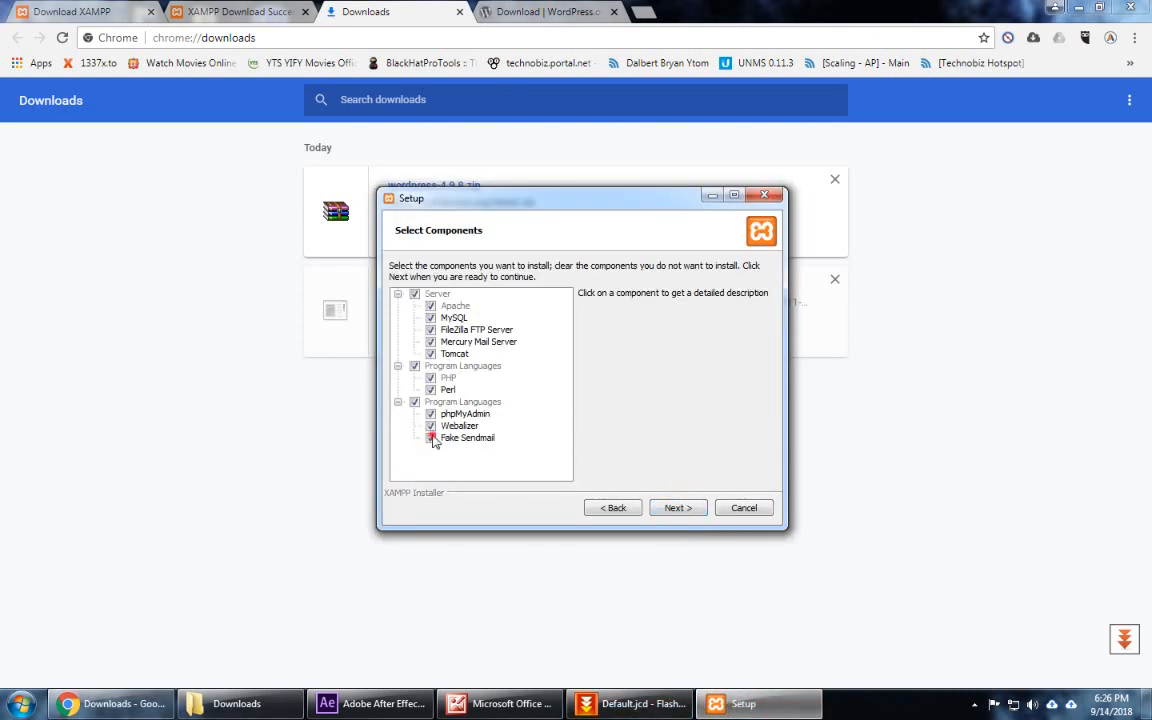
left_click(431, 438)
left_click(431, 426)
left_click(431, 390)
left_click(431, 354)
left_click(431, 342)
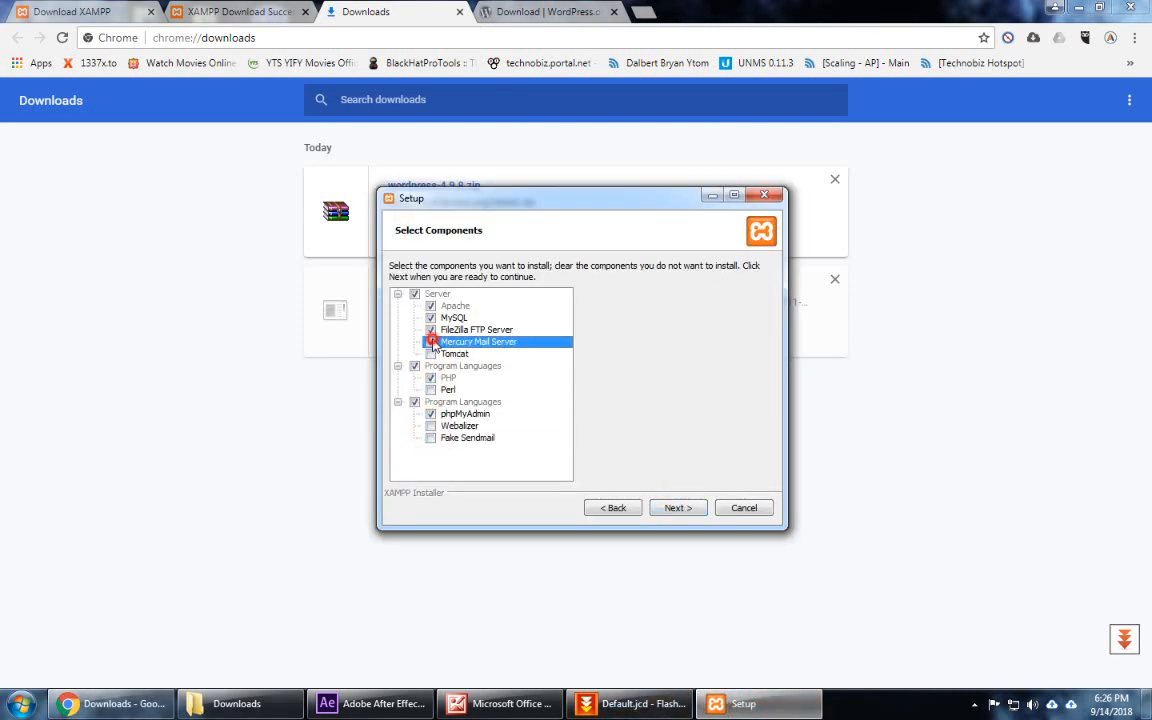
left_click(431, 330)
Step: Abort XAMPP Setup after the warning that C:\xampp is not empty
left_click(675, 510)
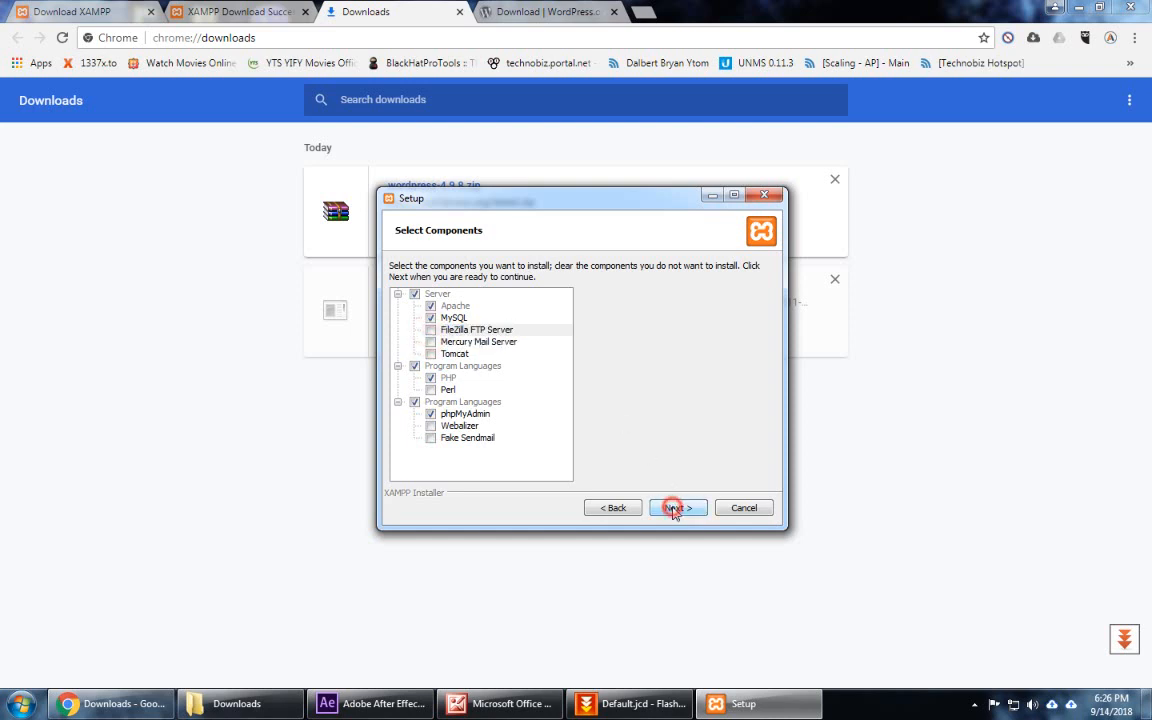
left_click(677, 505)
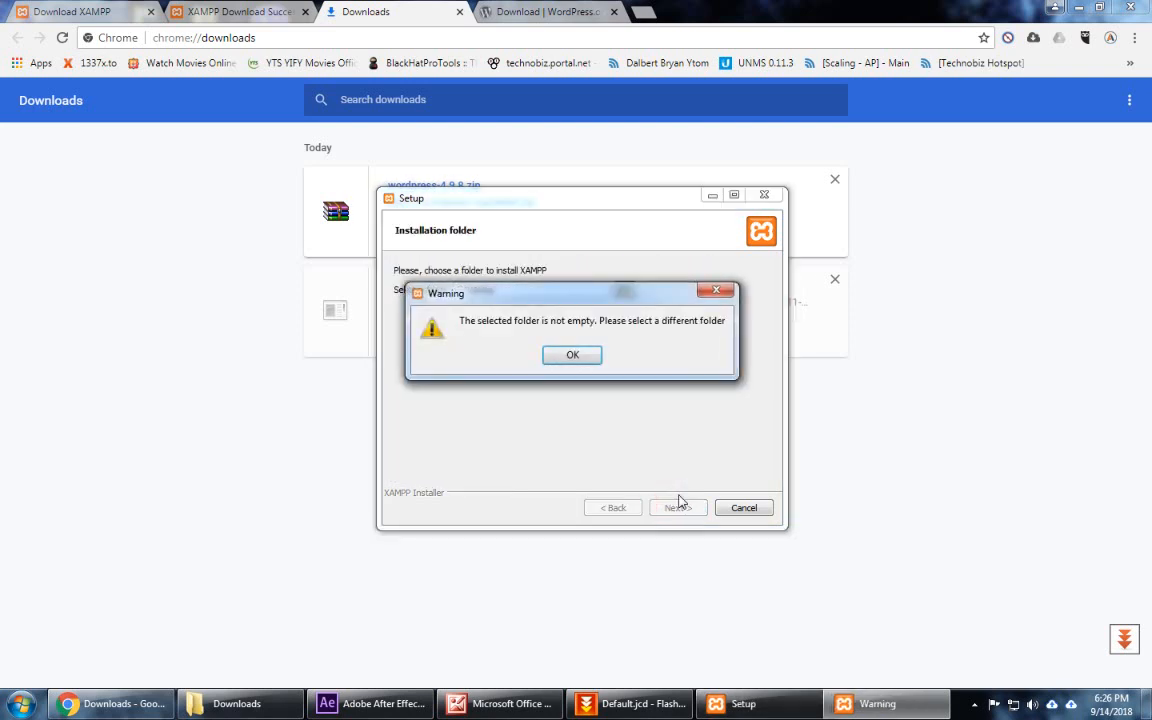
left_click(572, 356)
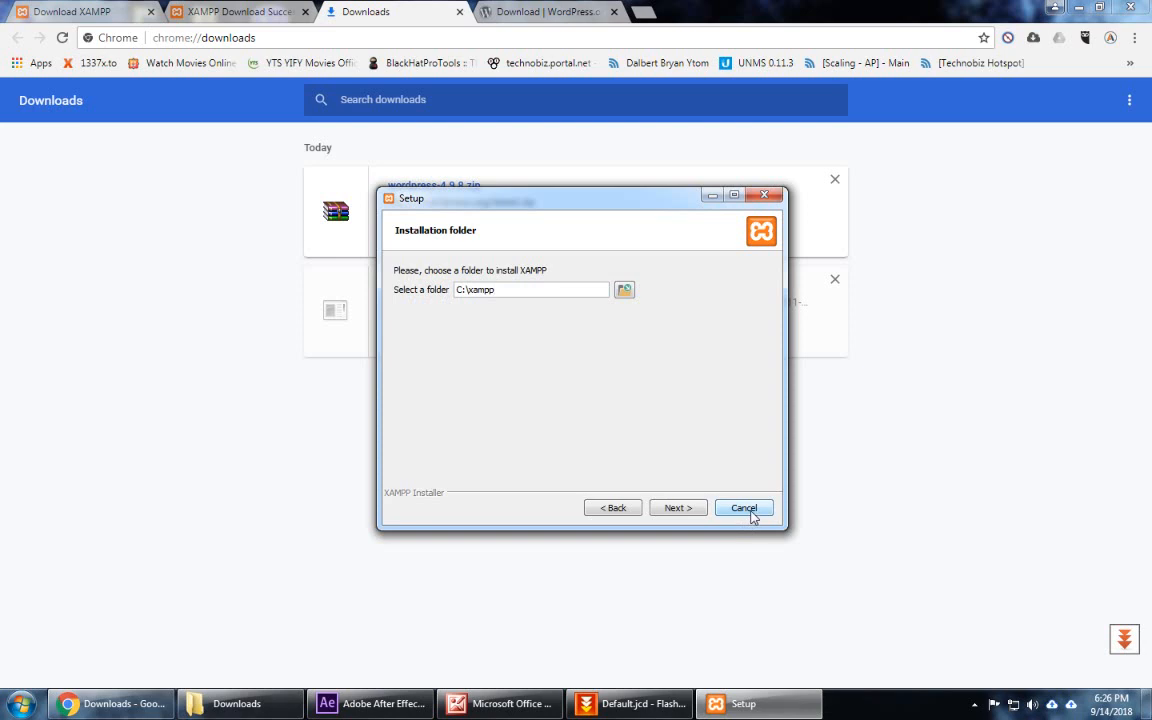
left_click(745, 508)
left_click(545, 357)
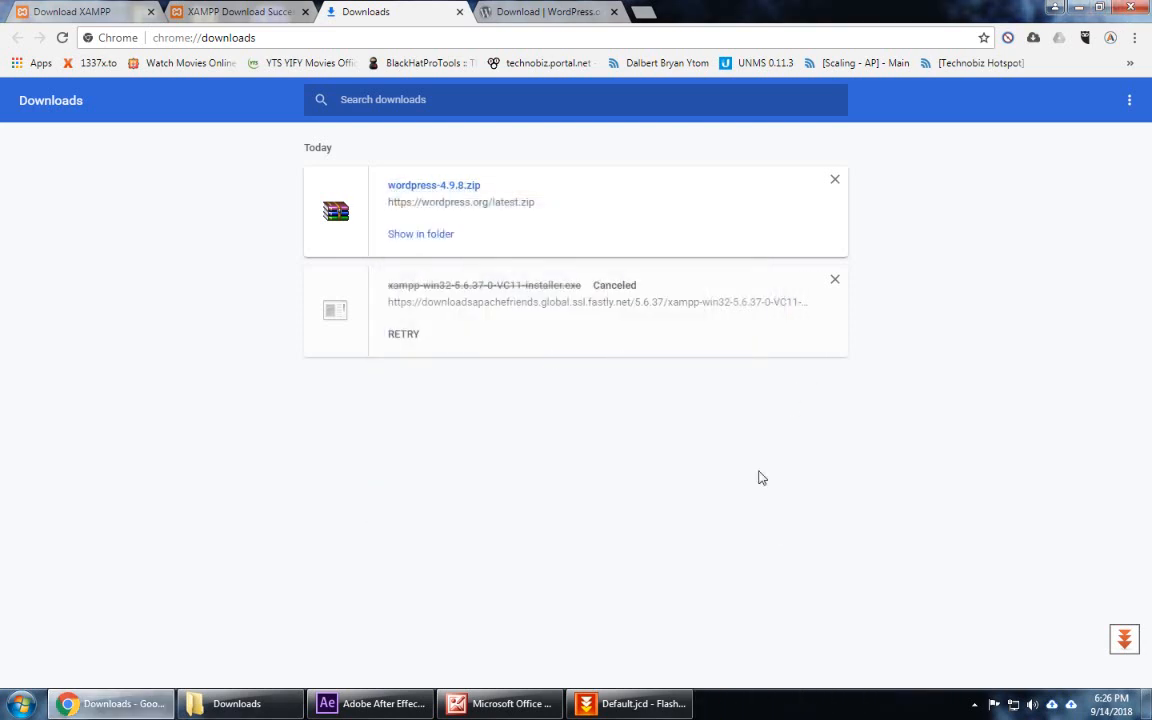
Step: Launch XAMPP Control Panel via 'xam' search and start Apache and MySQL
key("super")
type("xam")
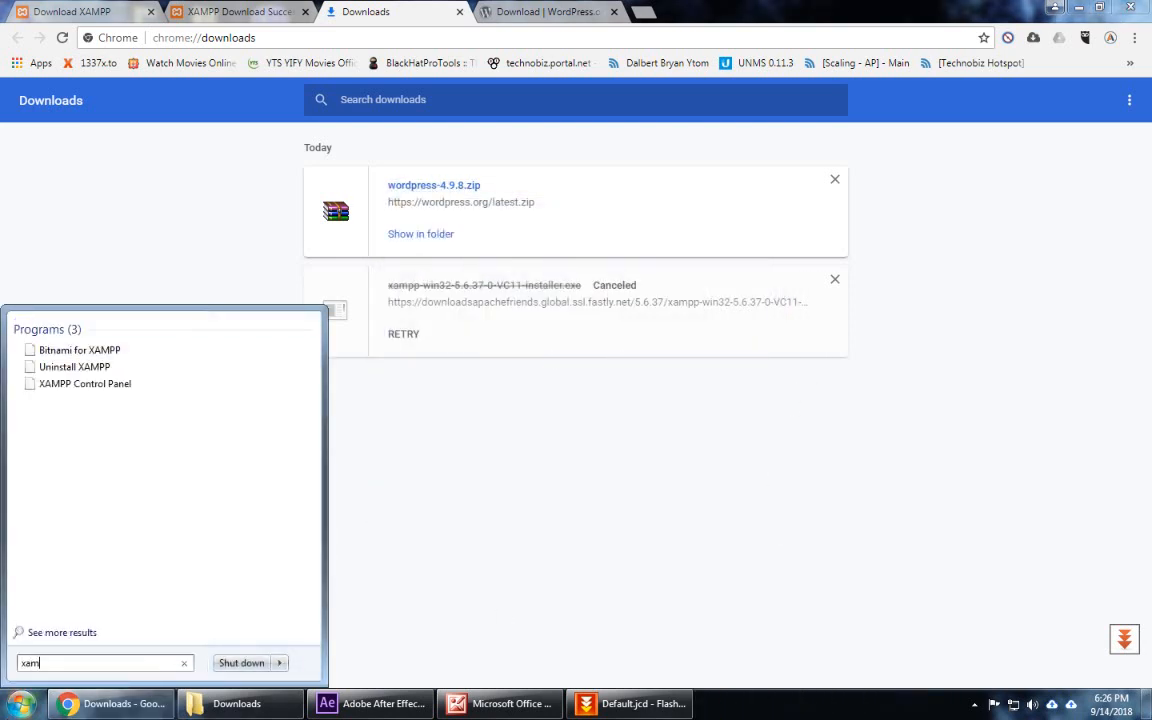
left_click(61, 385)
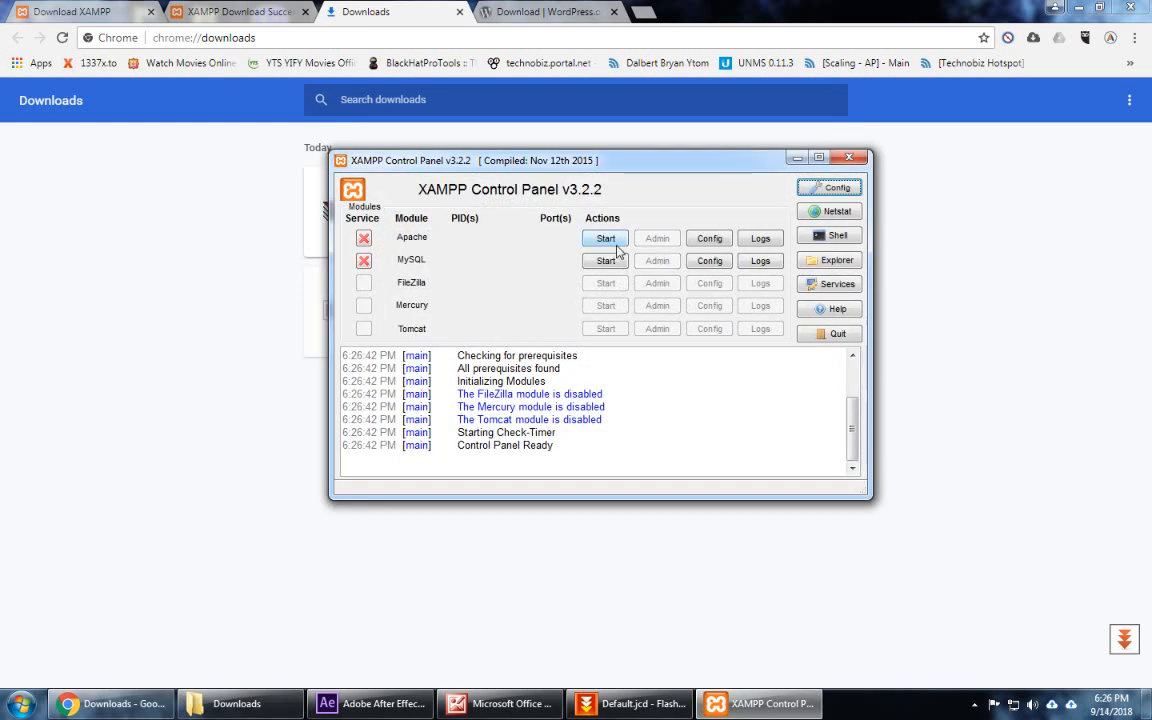
left_click(606, 240)
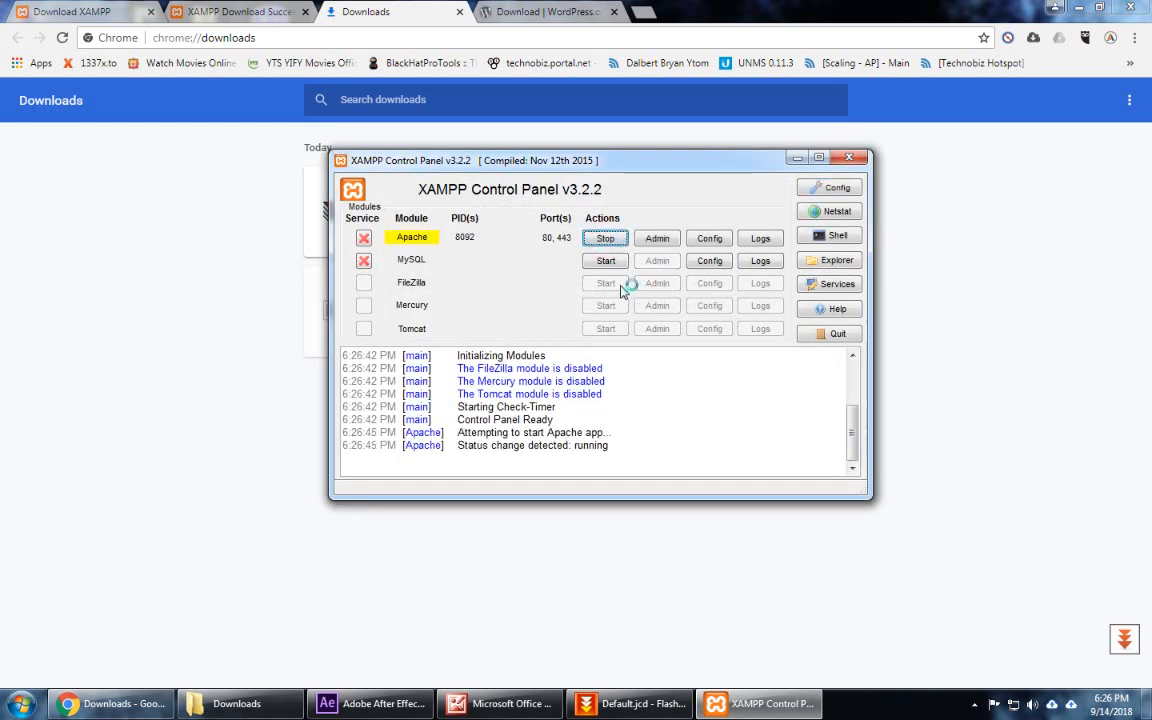
left_click(605, 261)
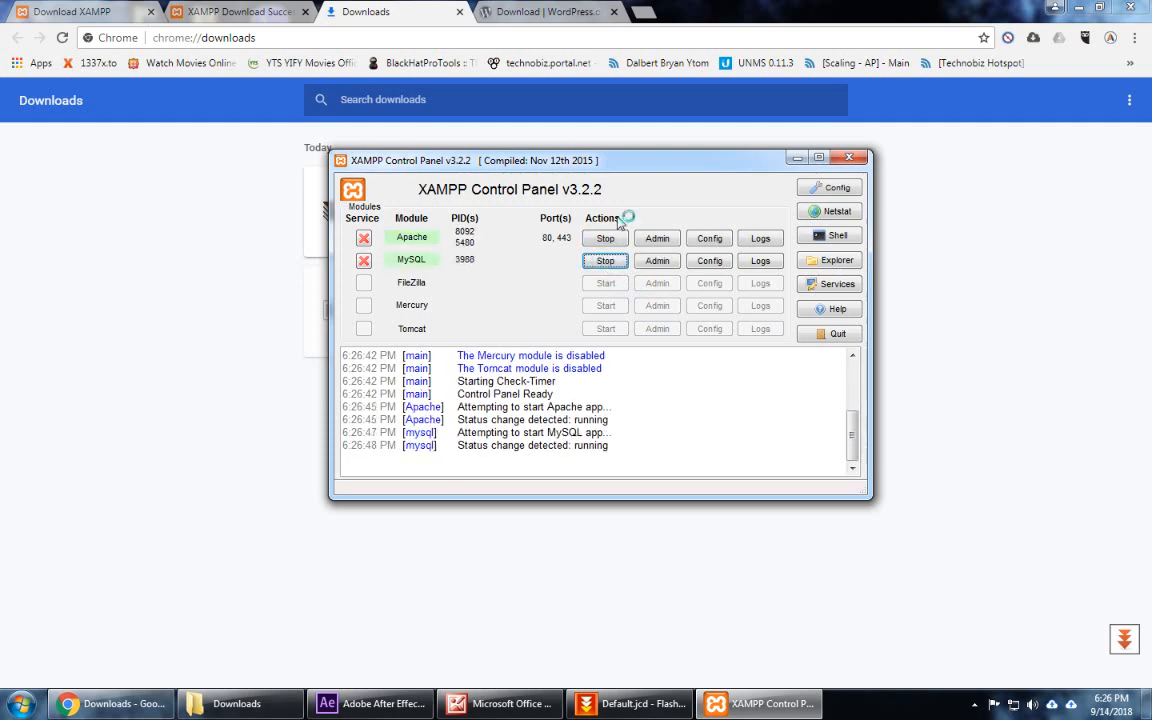
left_click(905, 249)
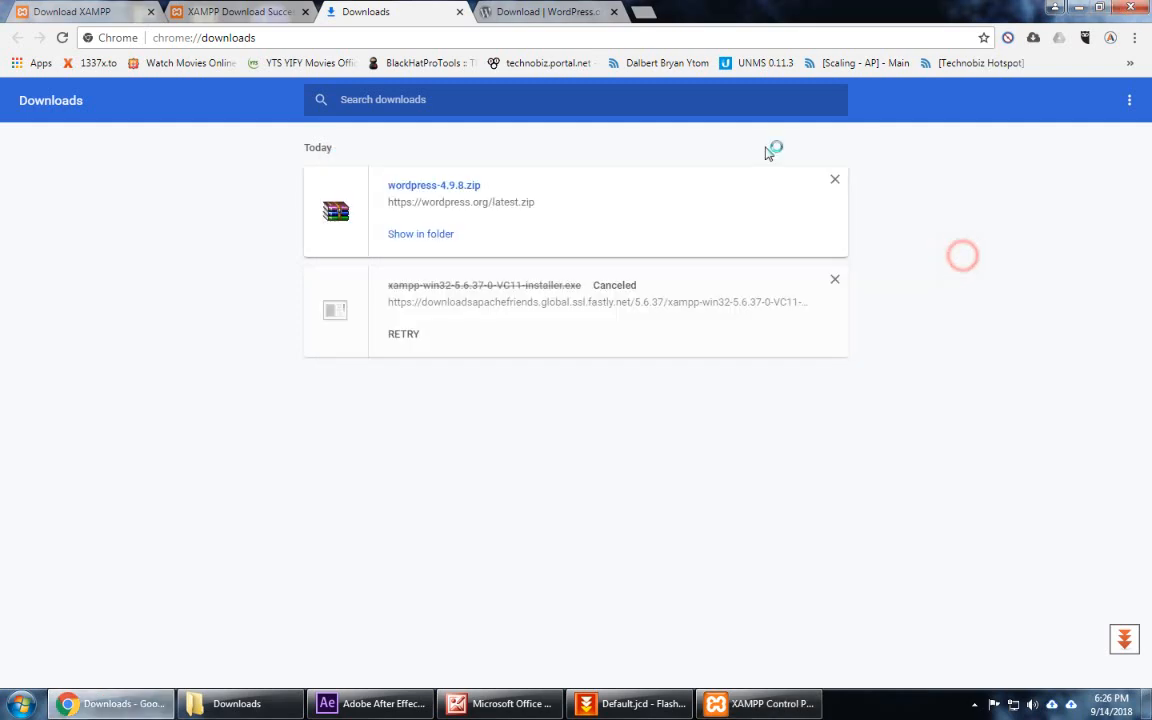
left_click(643, 12)
Step: Load localhost/ to show the 'Welcome to XAMPP for Windows 7.2.9' dashboard
type("loc")
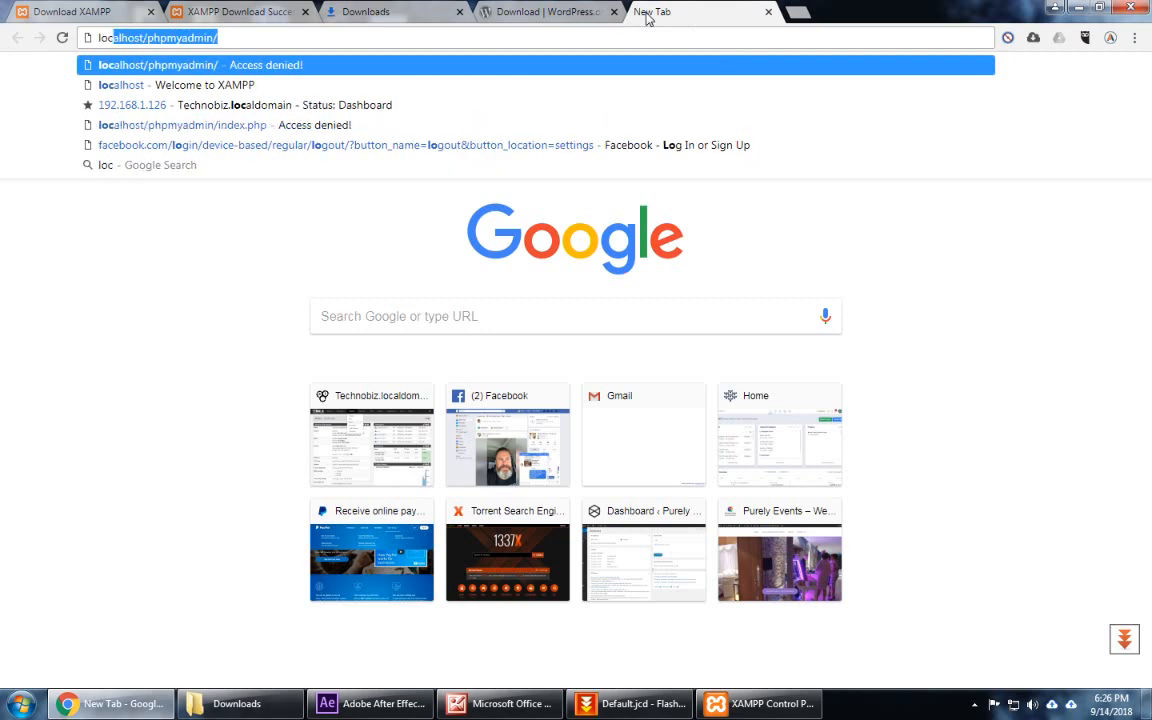
type("alho")
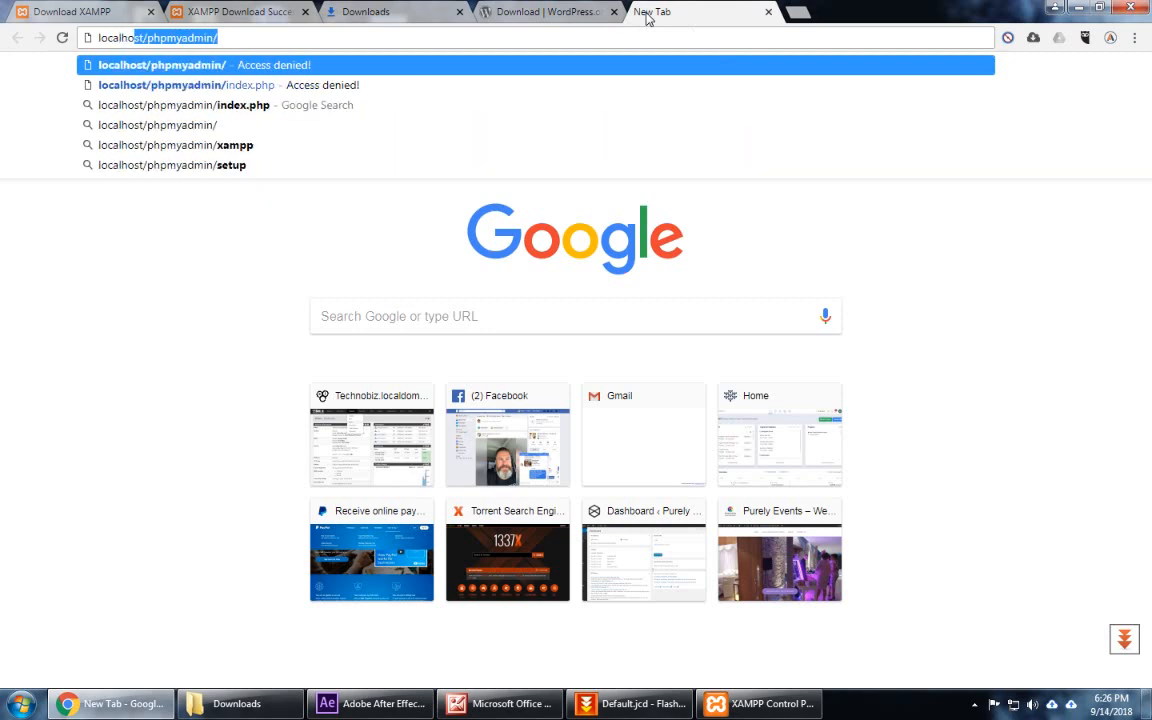
type("st/")
key("BackSpace")
key("Return")
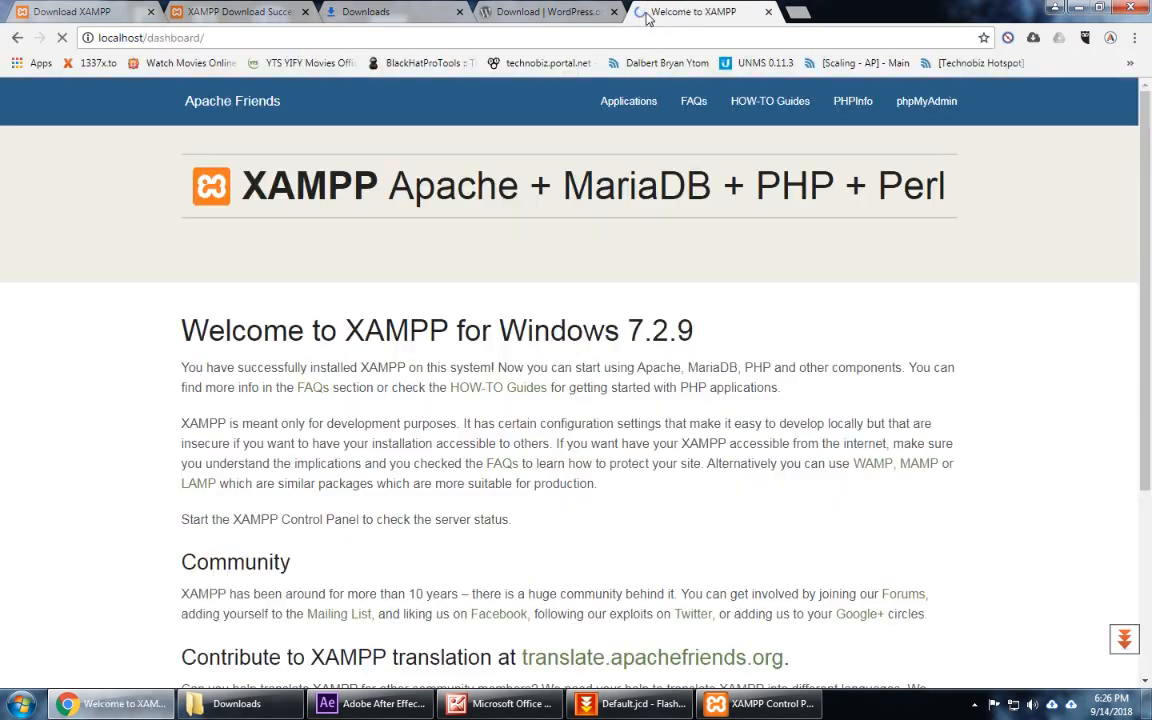
scroll(743, 330, "down", 2)
scroll(730, 330, "up", 3)
Step: Open the C:\xampp install folder in Explorer from XAMPP Control Panel
left_click(760, 703)
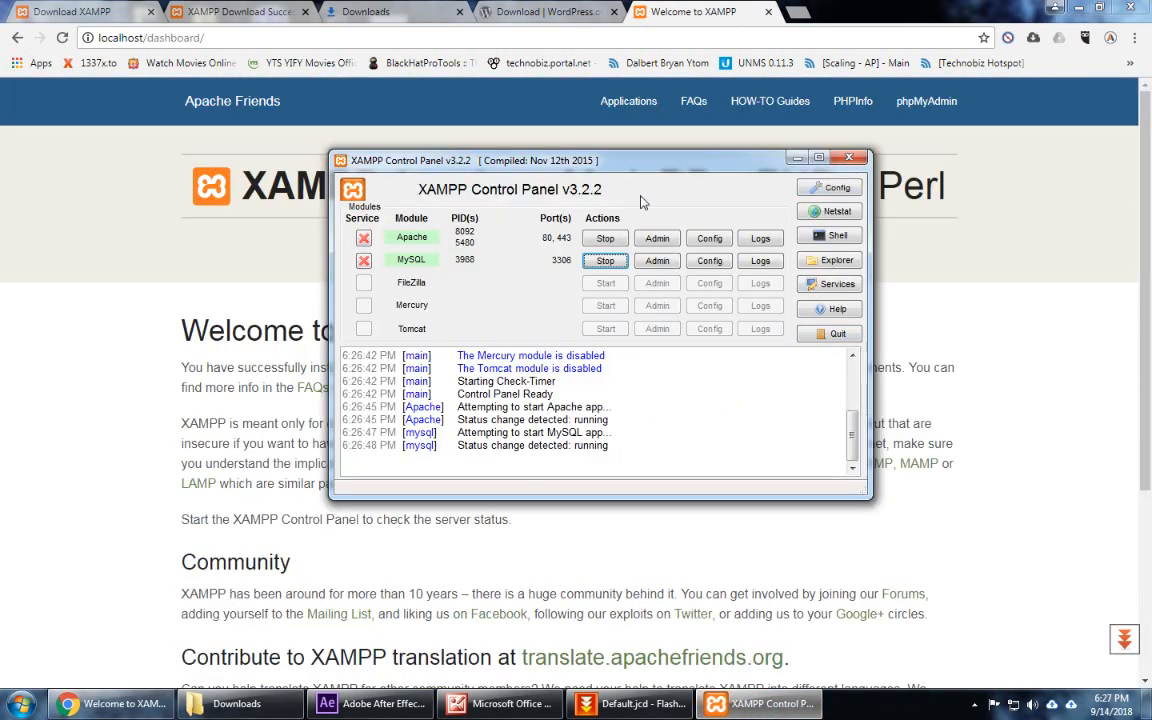
left_click(836, 264)
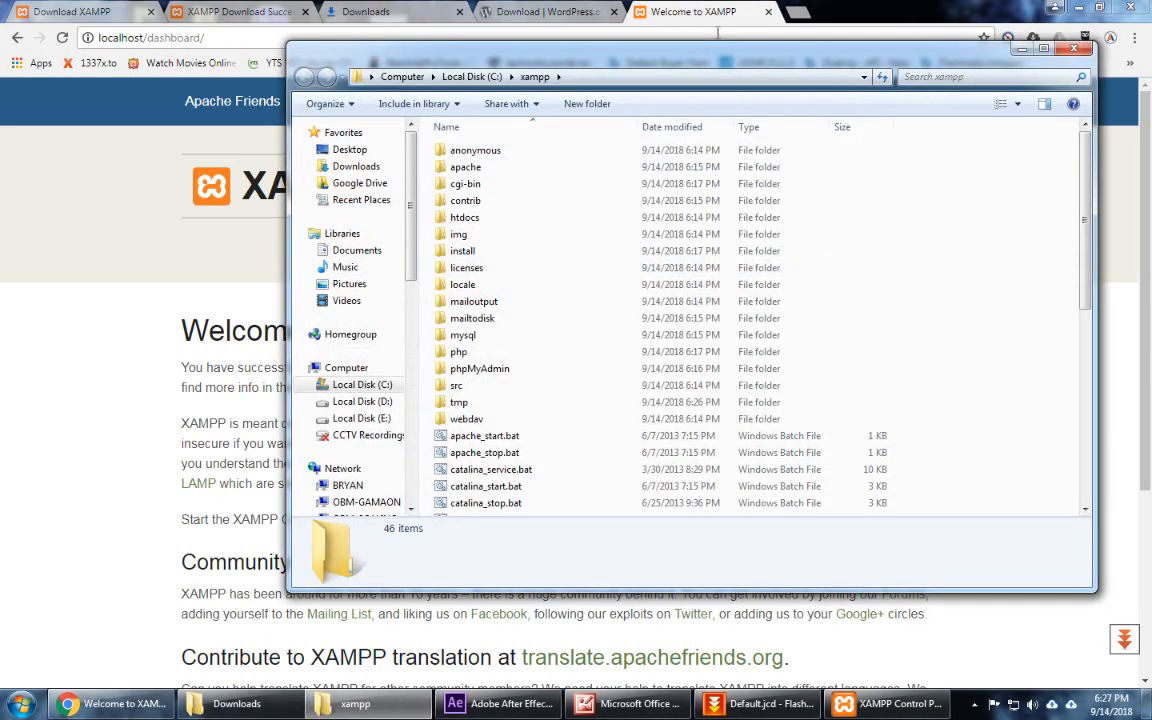
left_click_drag(714, 59, 607, 187)
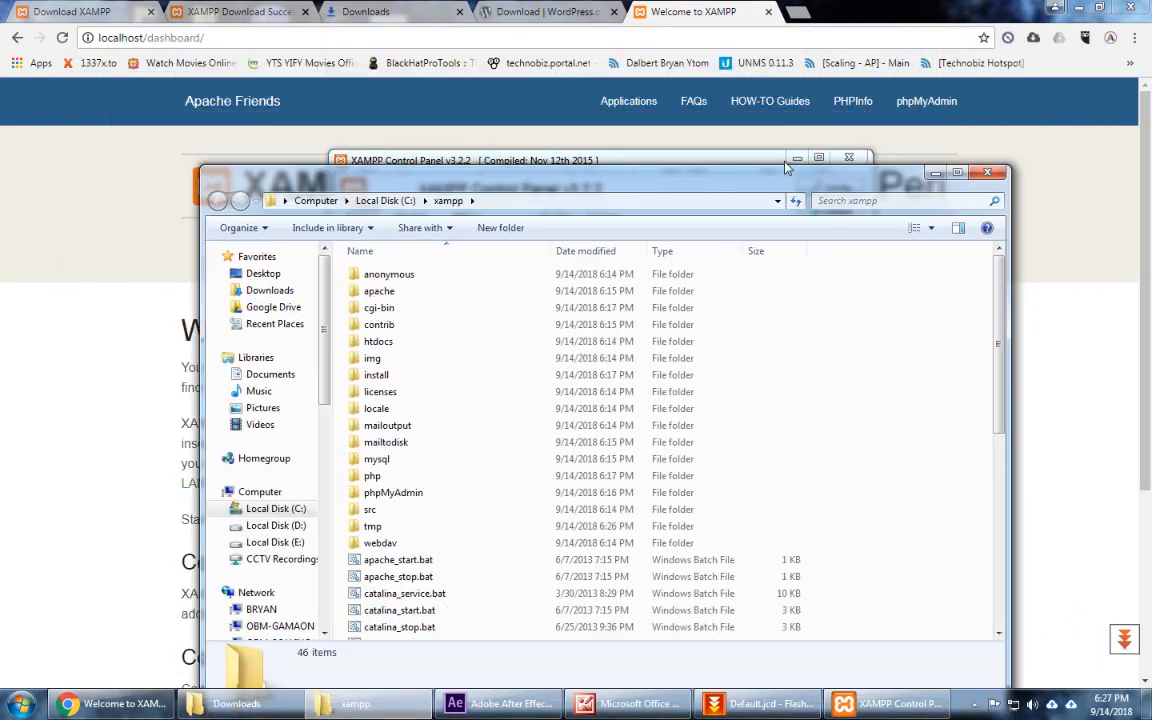
left_click(795, 158)
Step: Show wordpress-4.9.8.zip in the Downloads folder, then bring the xampp folder to front
left_click(358, 11)
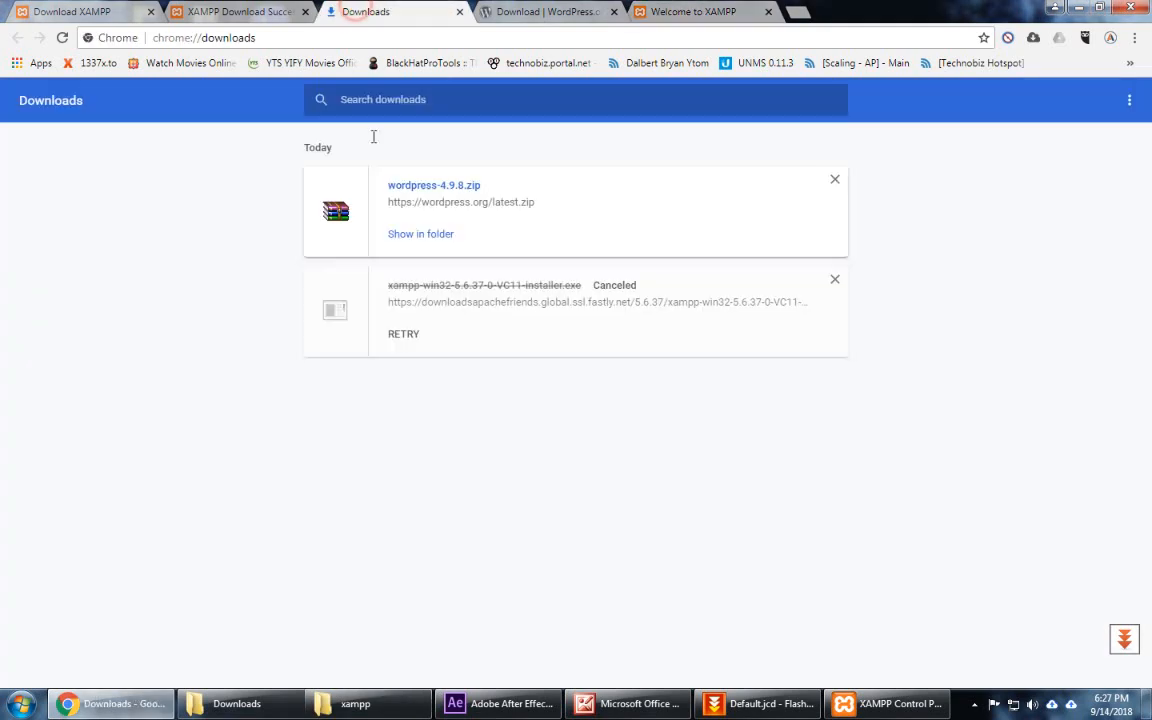
left_click(420, 236)
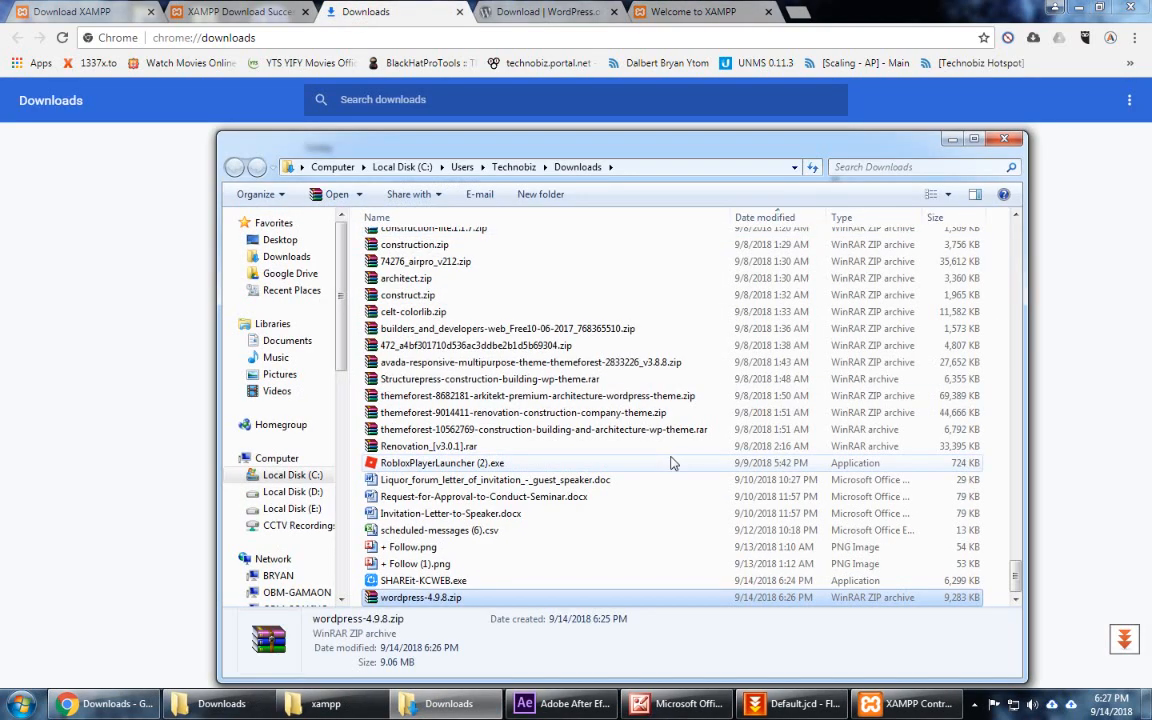
left_click(568, 8)
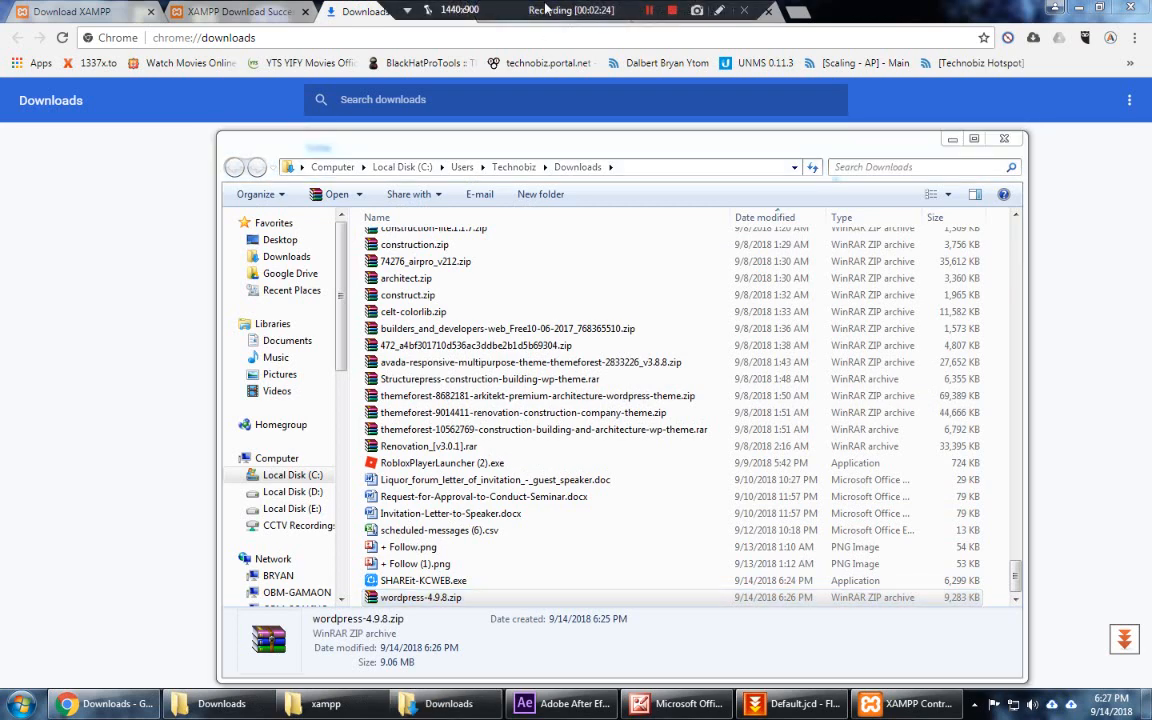
left_click(830, 645)
left_click(877, 702)
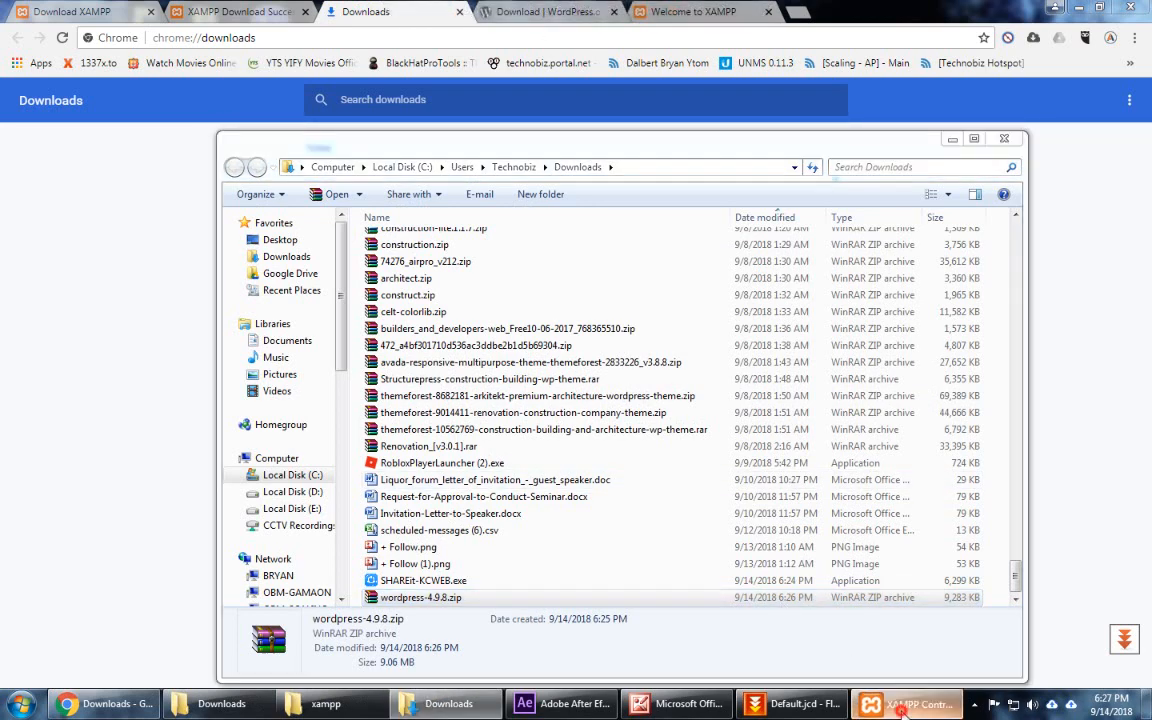
left_click(877, 702)
left_click(320, 703)
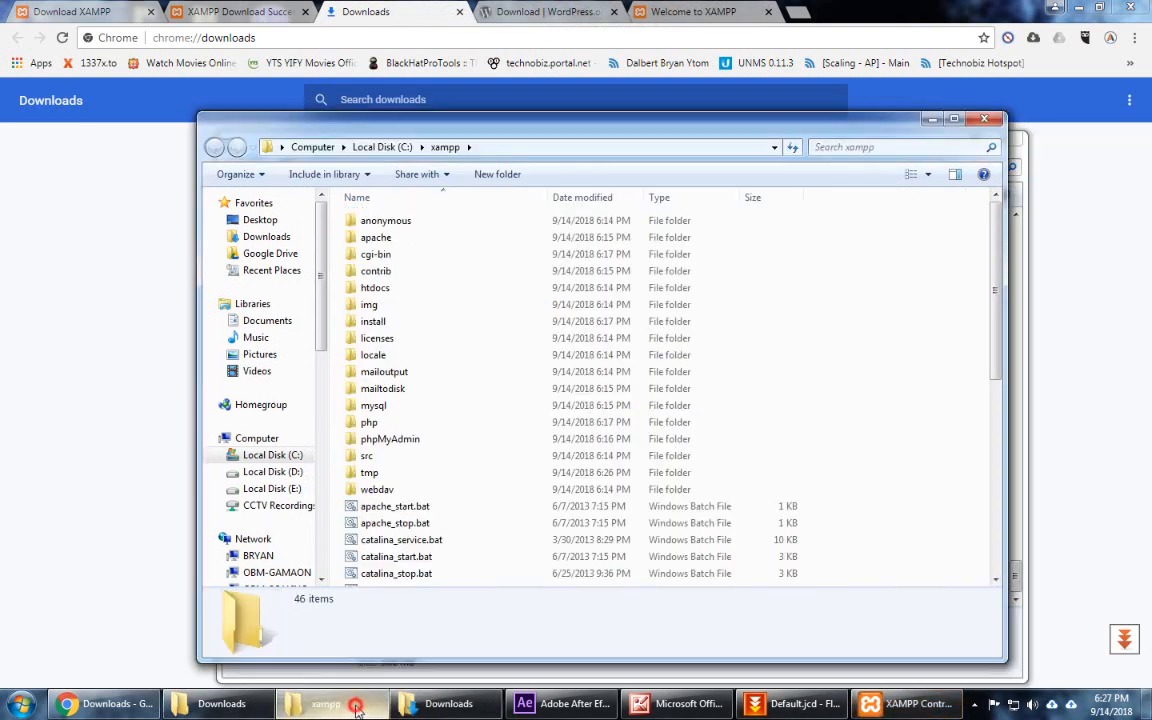
Step: Paste the WordPress zip into C:\xampp\htdocs
double_click(412, 289)
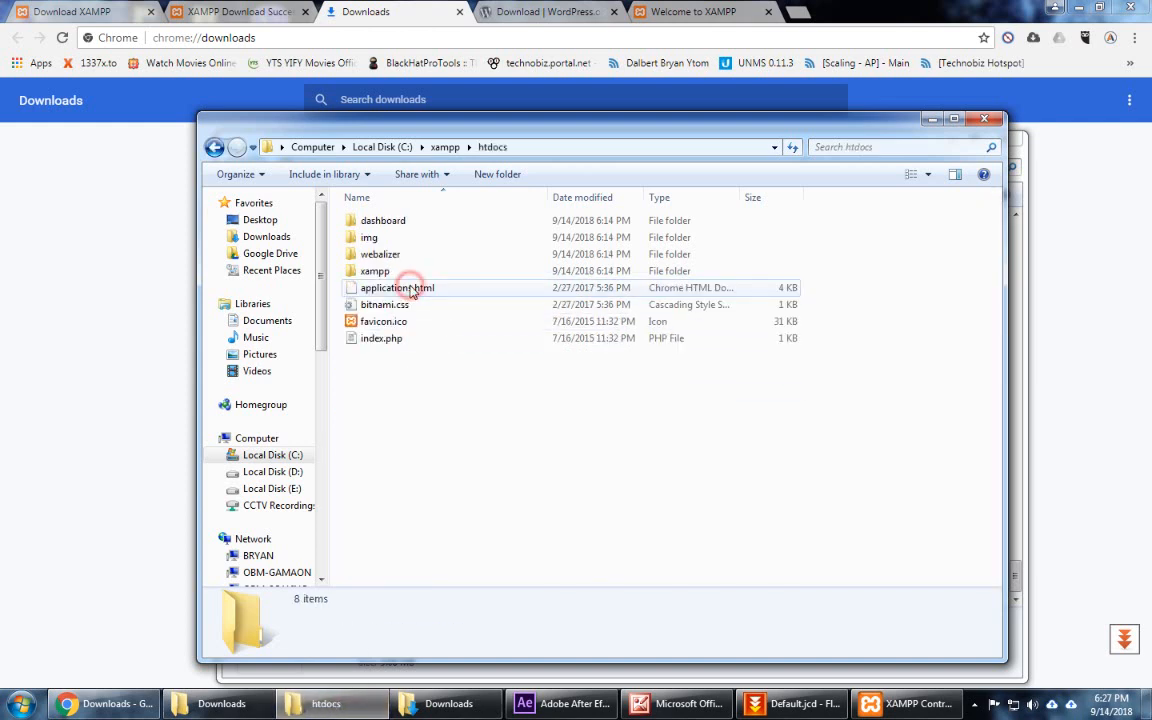
left_click_drag(468, 430, 554, 480)
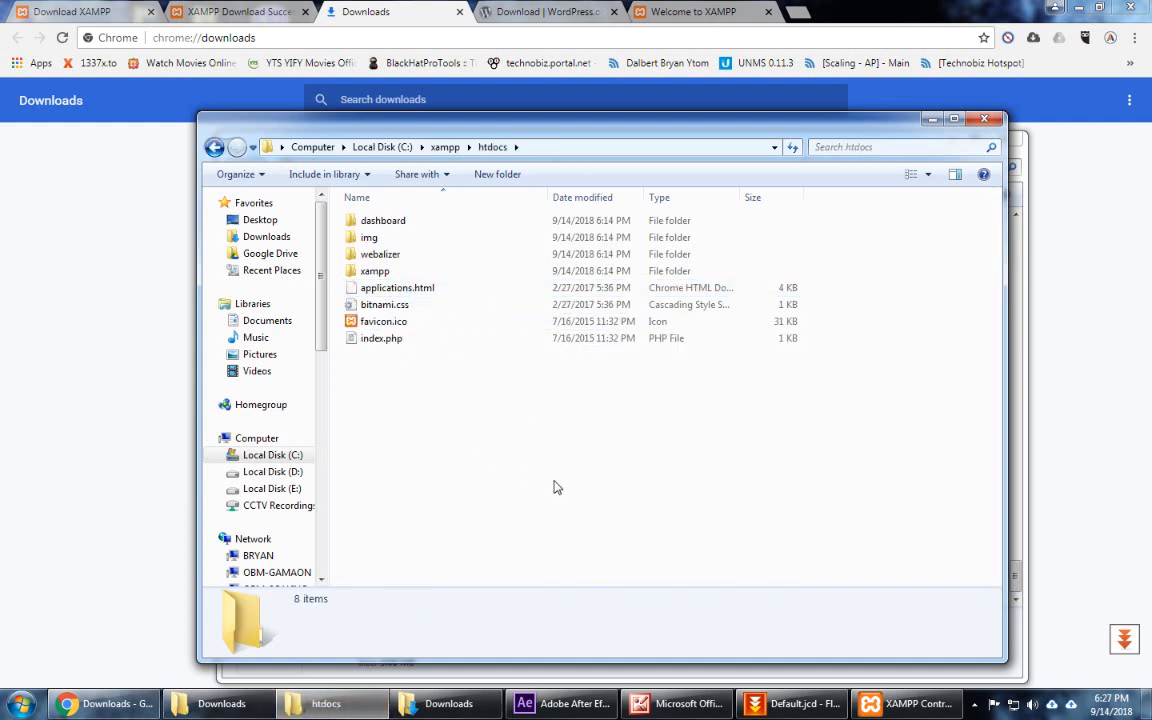
left_click(500, 463)
key("ctrl+v")
left_click(615, 535)
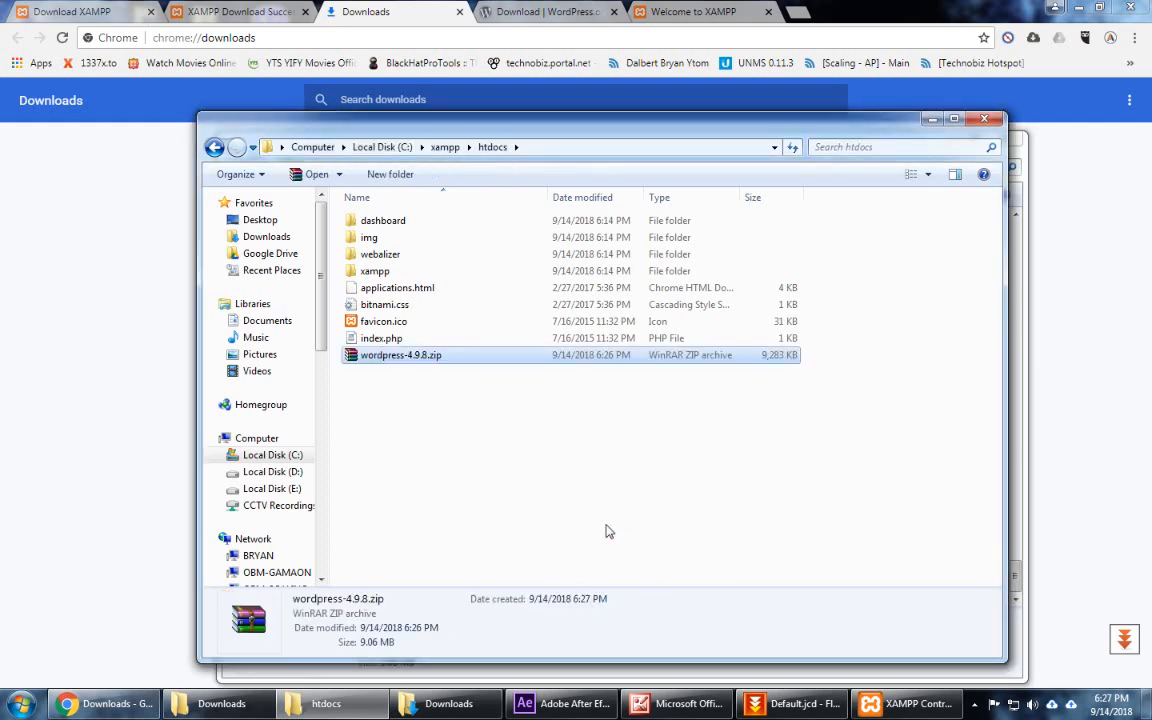
Step: Extract the zip and rename the wordpress-4.9.8 folder to wordpress
right_click(433, 364)
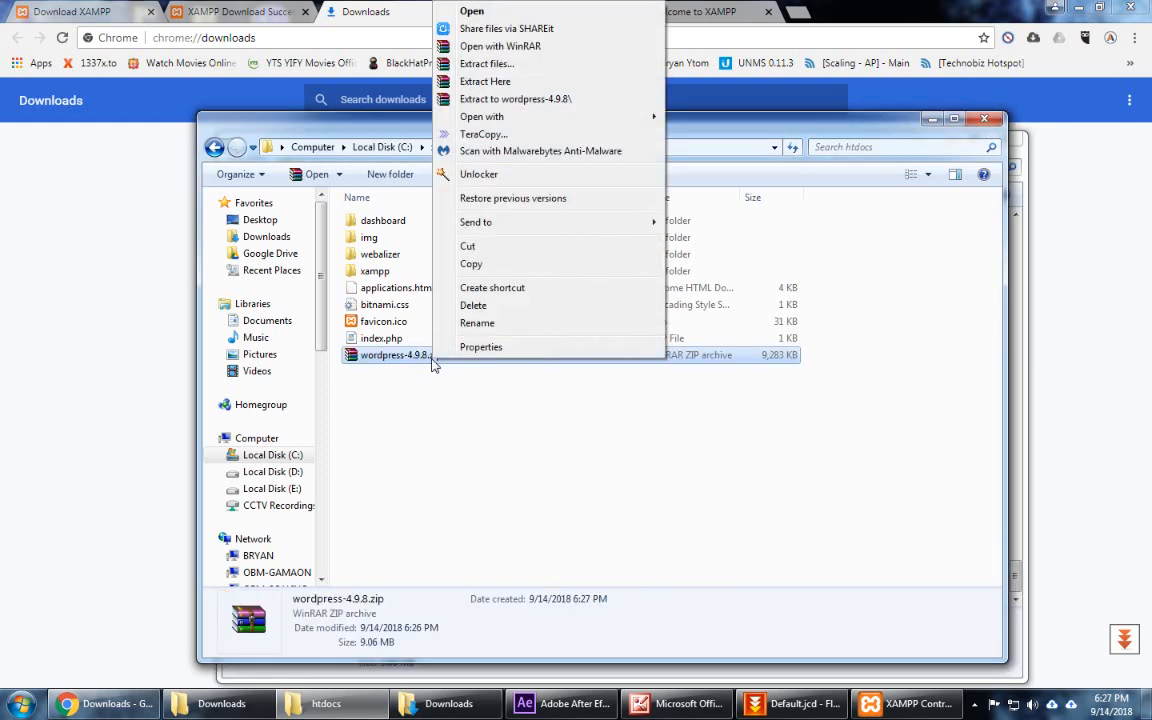
left_click(512, 104)
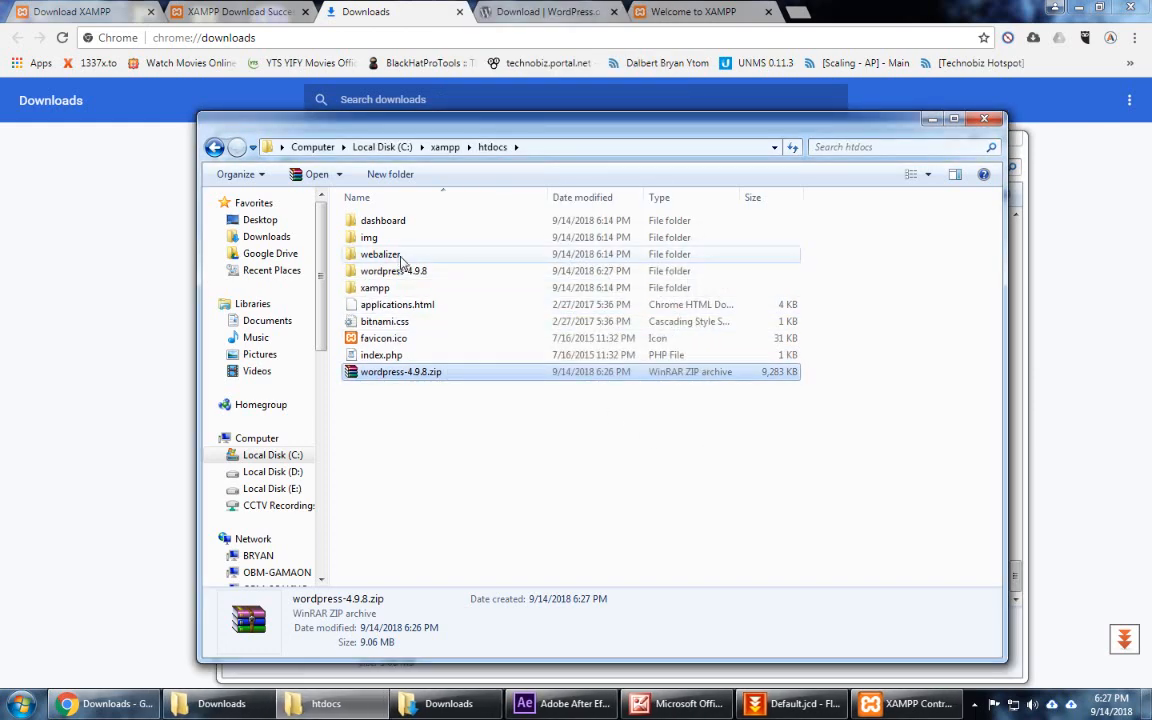
left_click(398, 272)
left_click(397, 271)
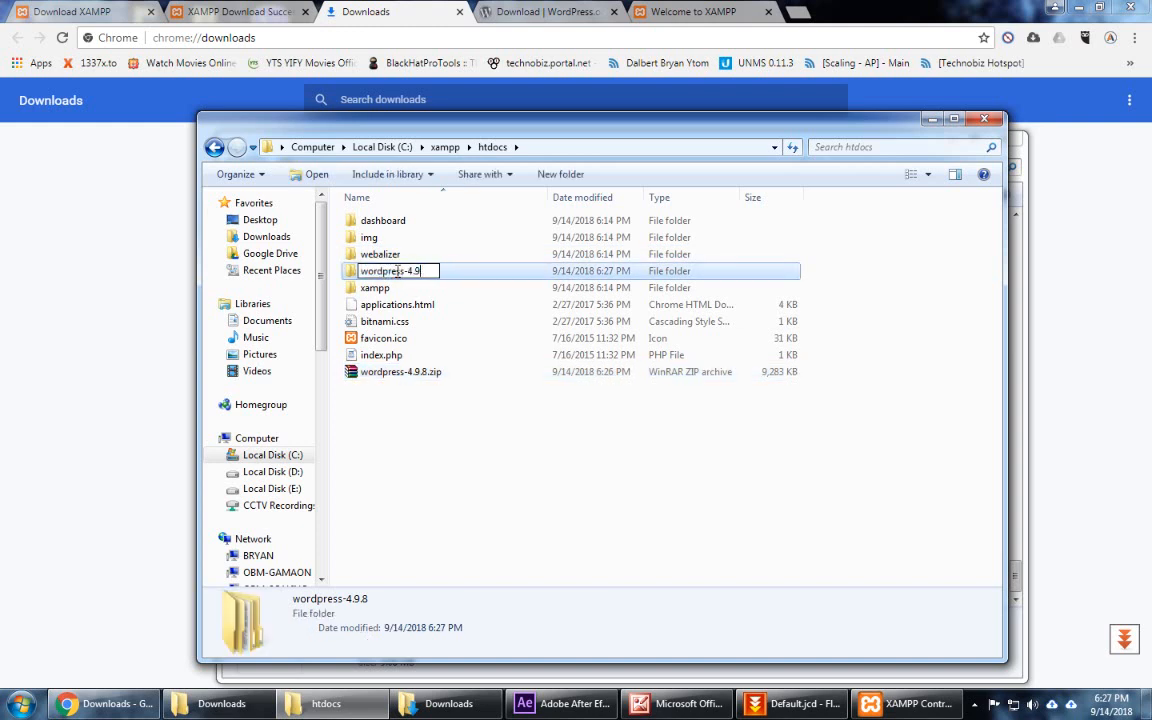
key("Return")
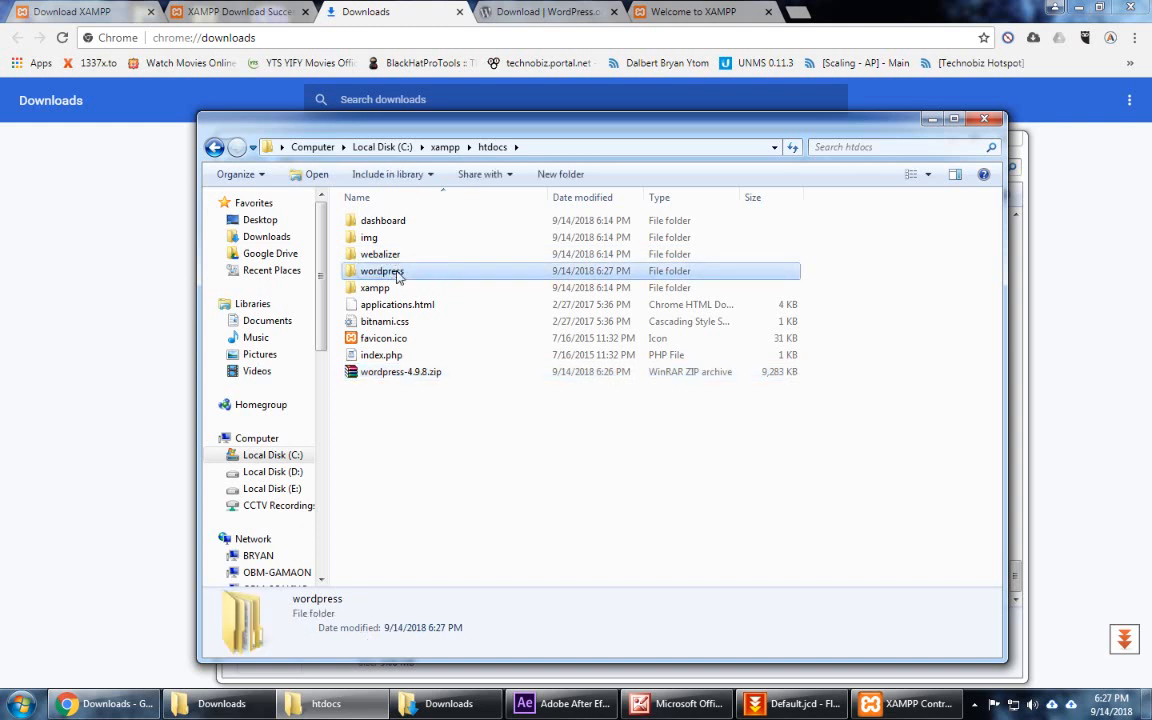
Step: Move the inner wordpress folder up into htdocs, merging into the existing wordpress folder
double_click(398, 272)
left_click(356, 221)
left_click_drag(356, 221, 490, 472)
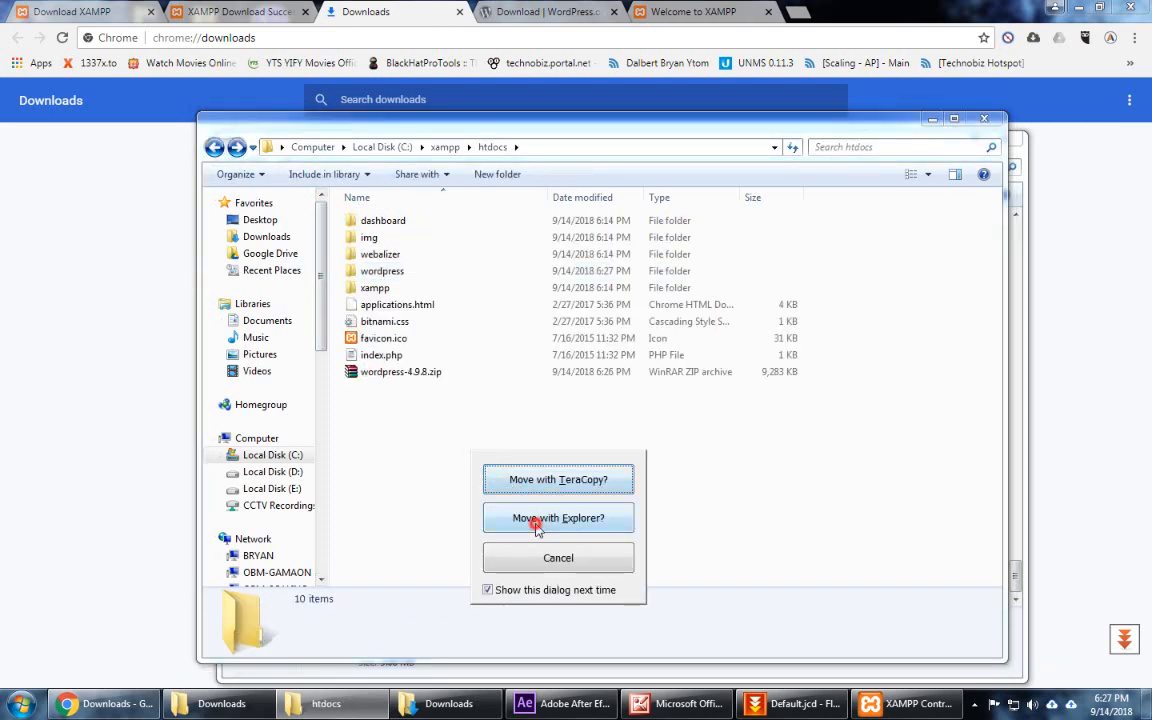
left_click(494, 517)
left_click(625, 511)
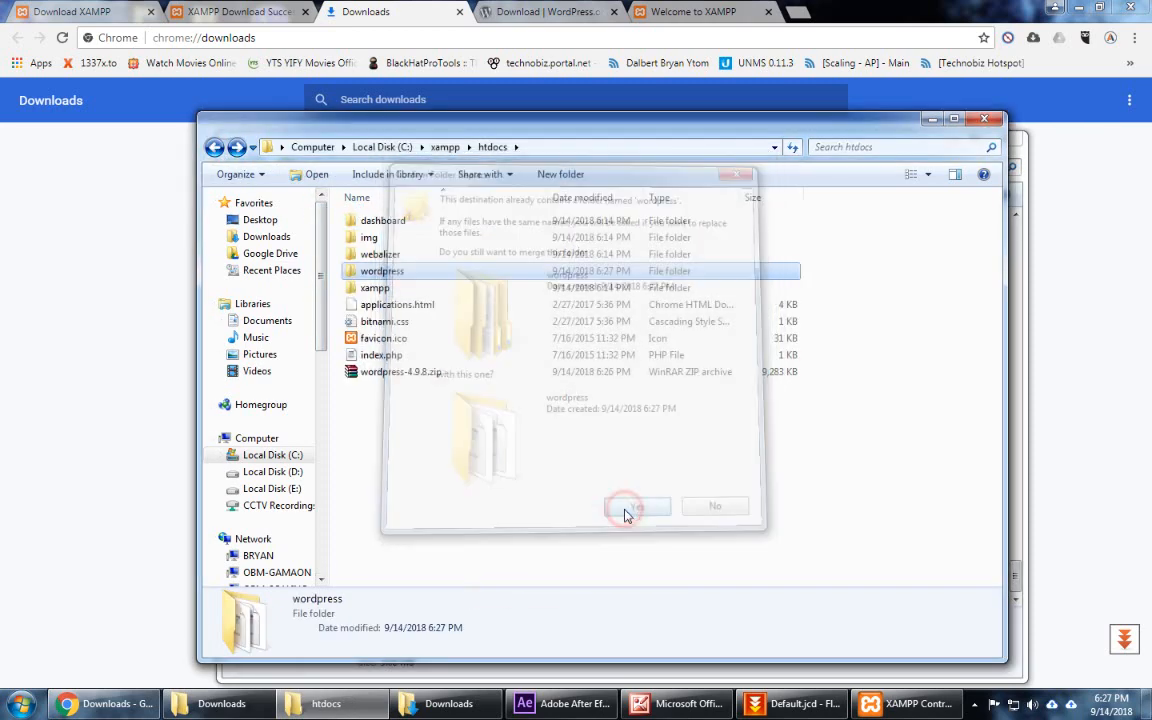
double_click(402, 275)
double_click(213, 148)
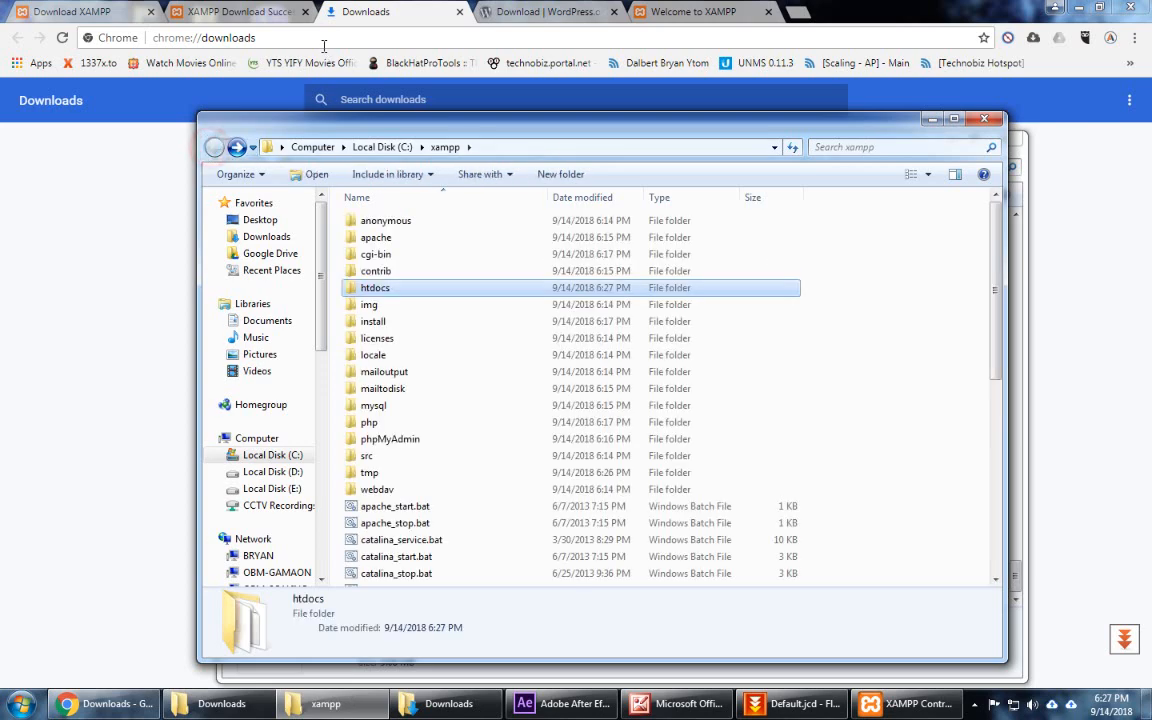
Step: Load localhost/wordpress in the XAMPP tab
left_click(676, 12)
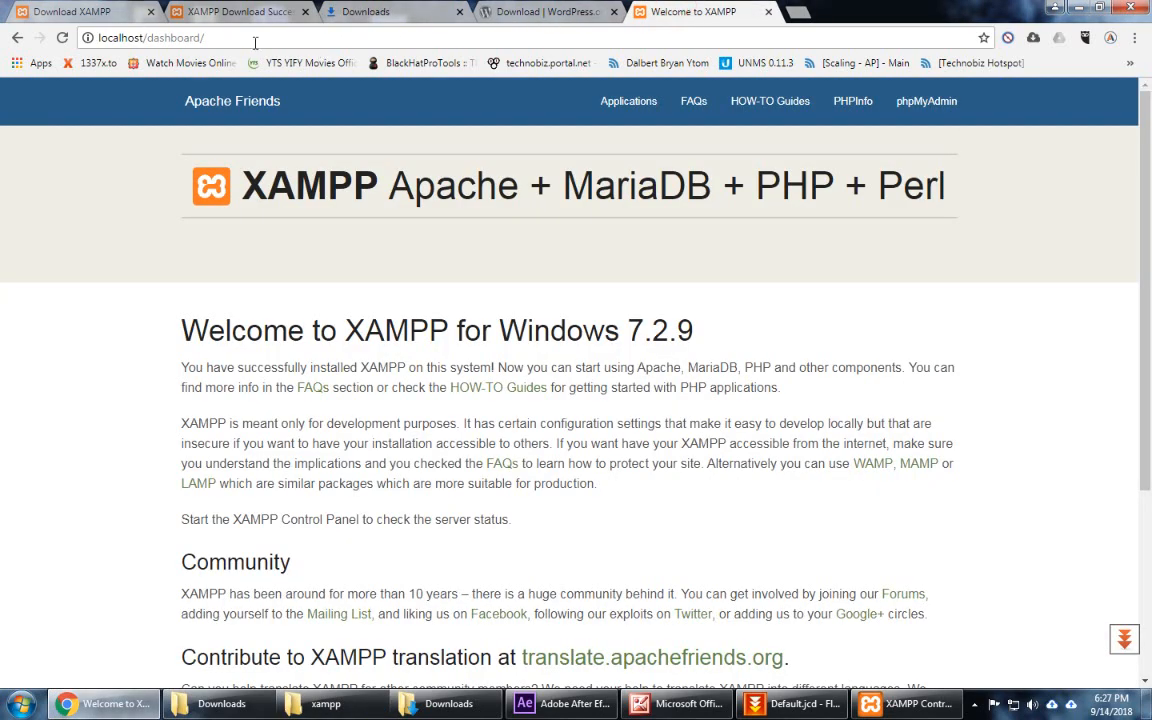
left_click_drag(150, 38, 284, 36)
type("wordpre")
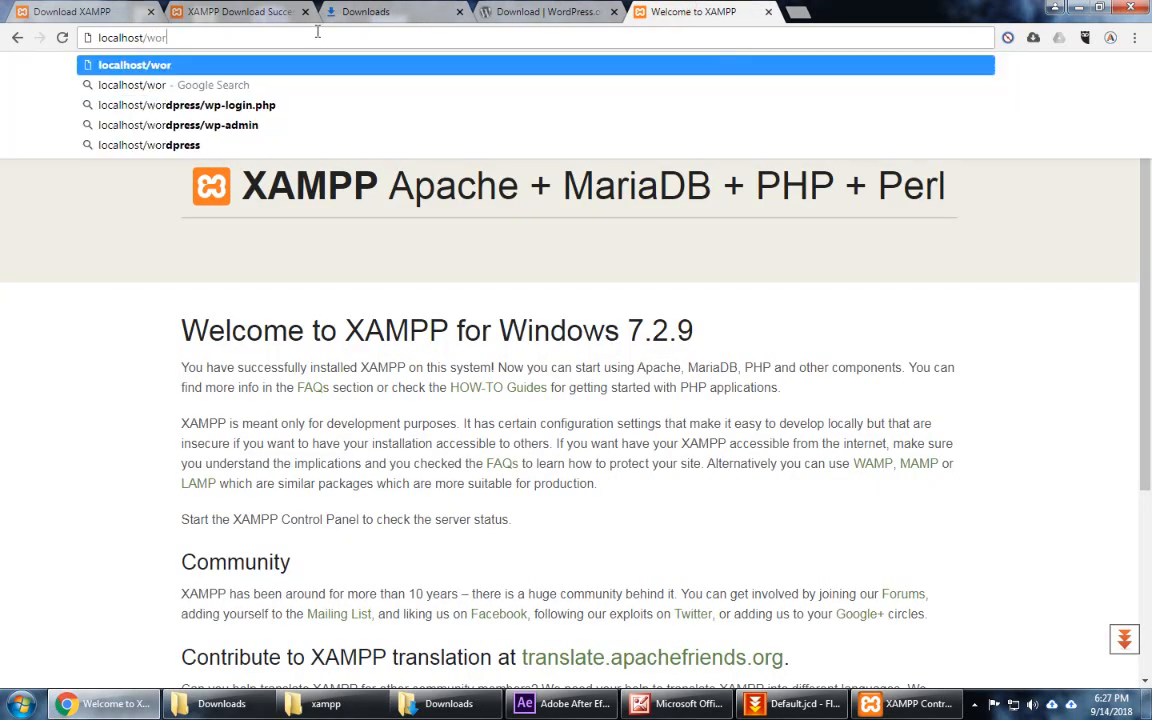
type("ss")
key("Return")
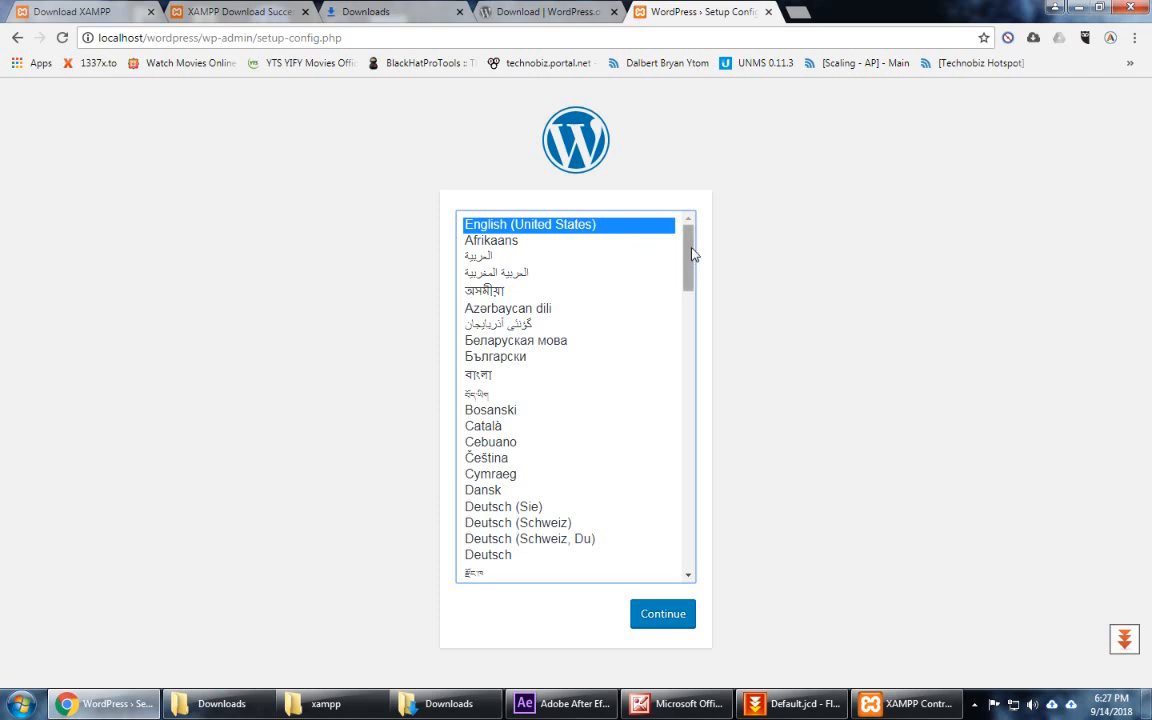
Step: Continue with English (United States) to the database connection form, checking XAMPP Control Panel
left_click(662, 612)
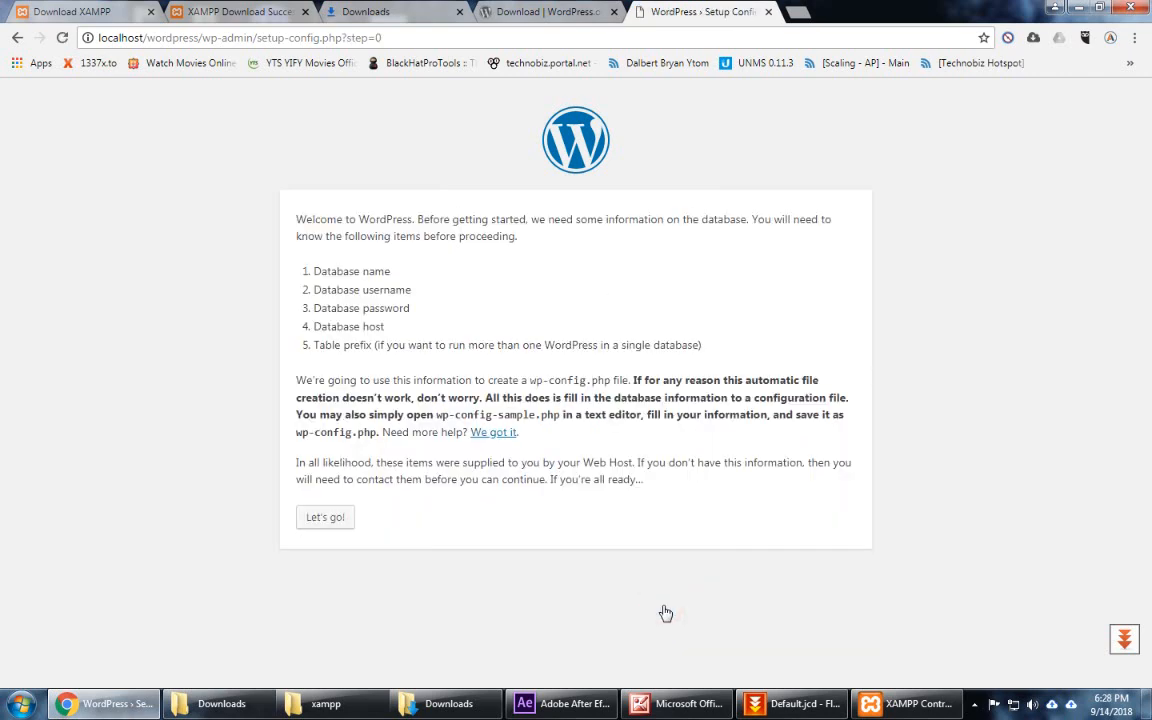
left_click(326, 517)
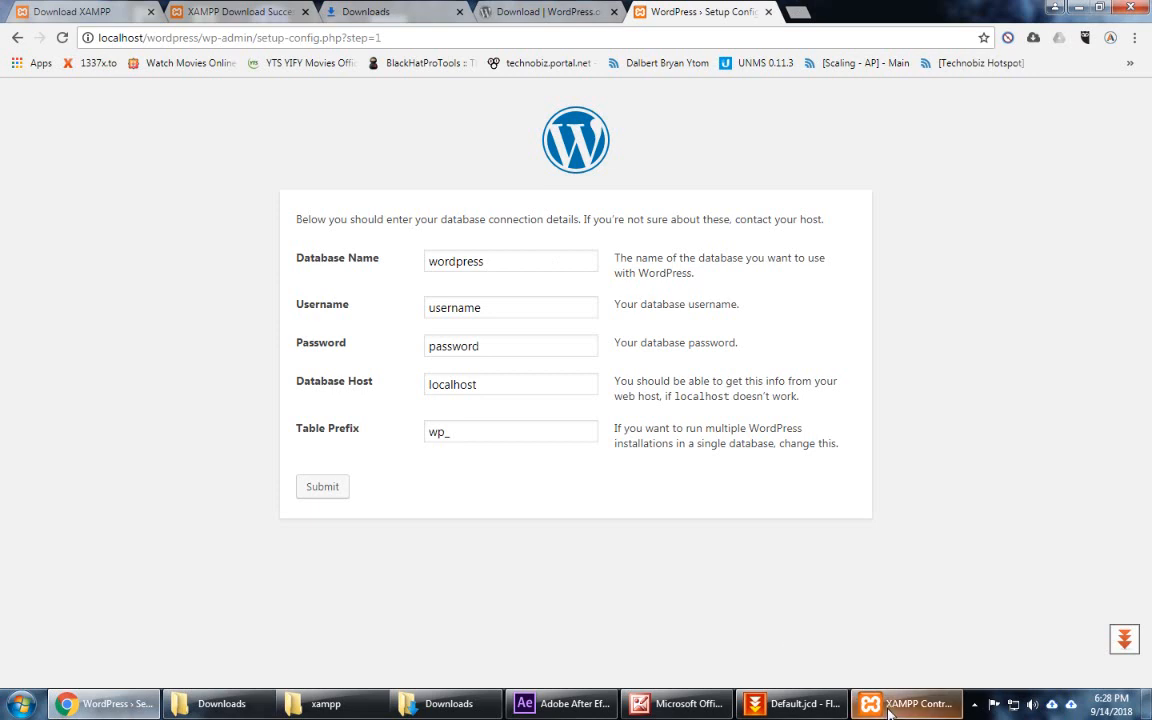
left_click(905, 706)
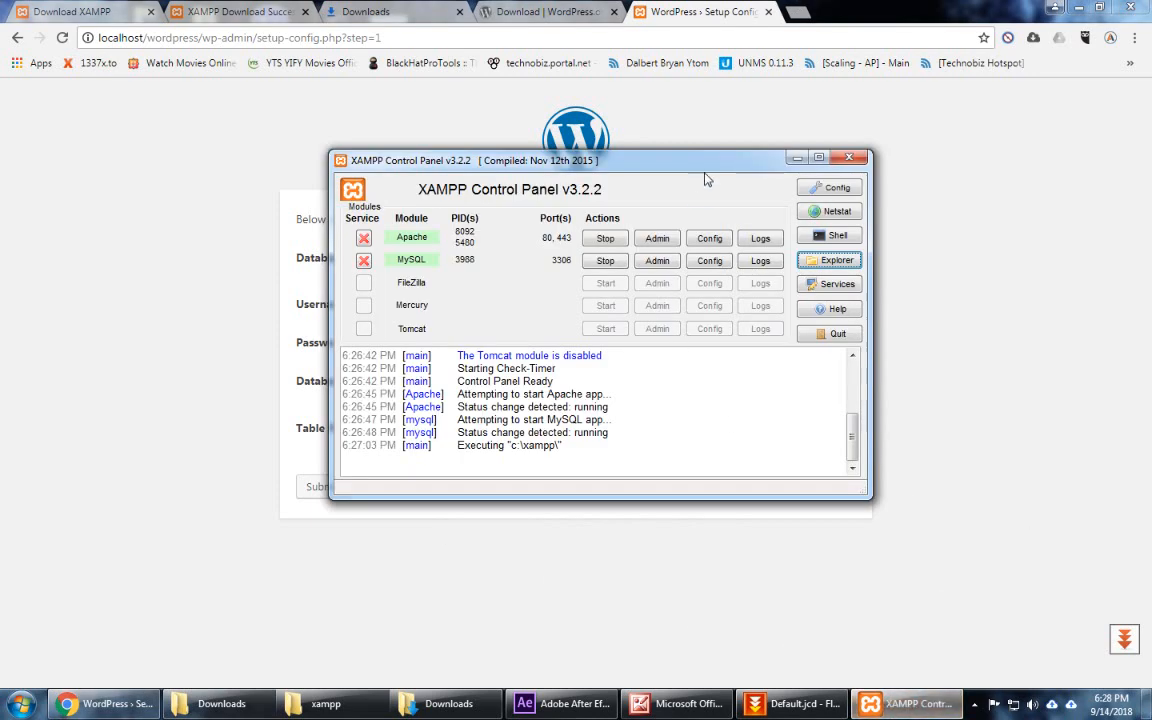
left_click(797, 158)
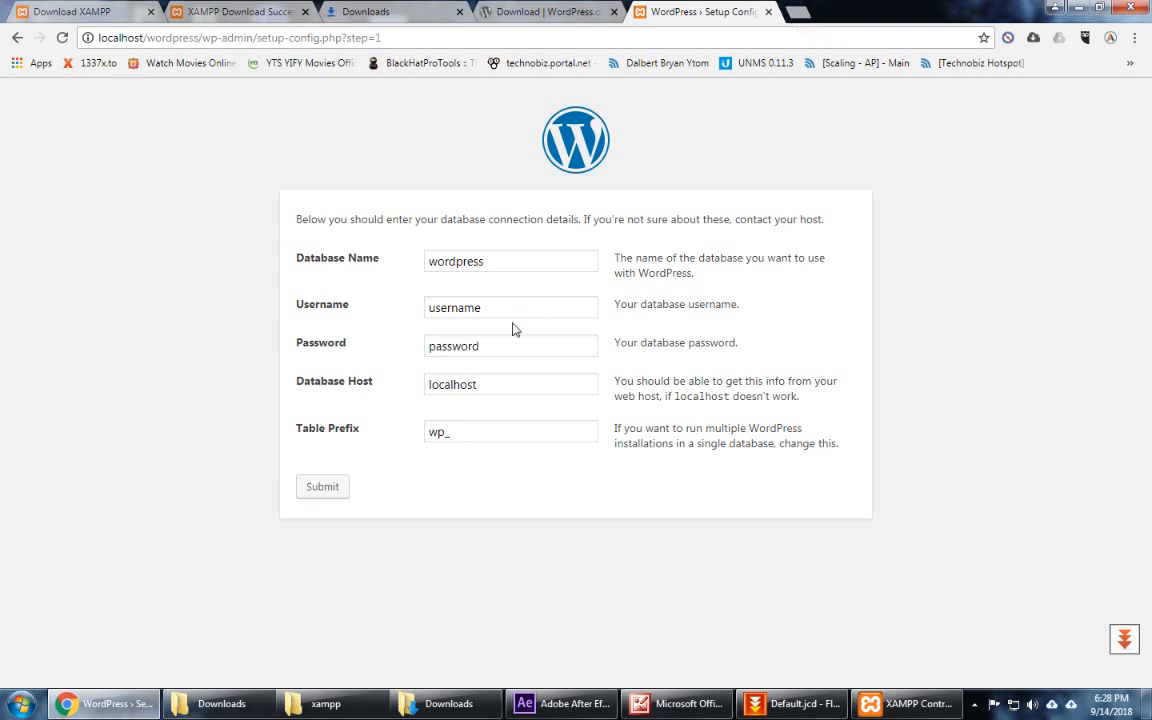
Step: Open localhost/phpmyadmin in a new browser tab
left_click(800, 12)
type("lo")
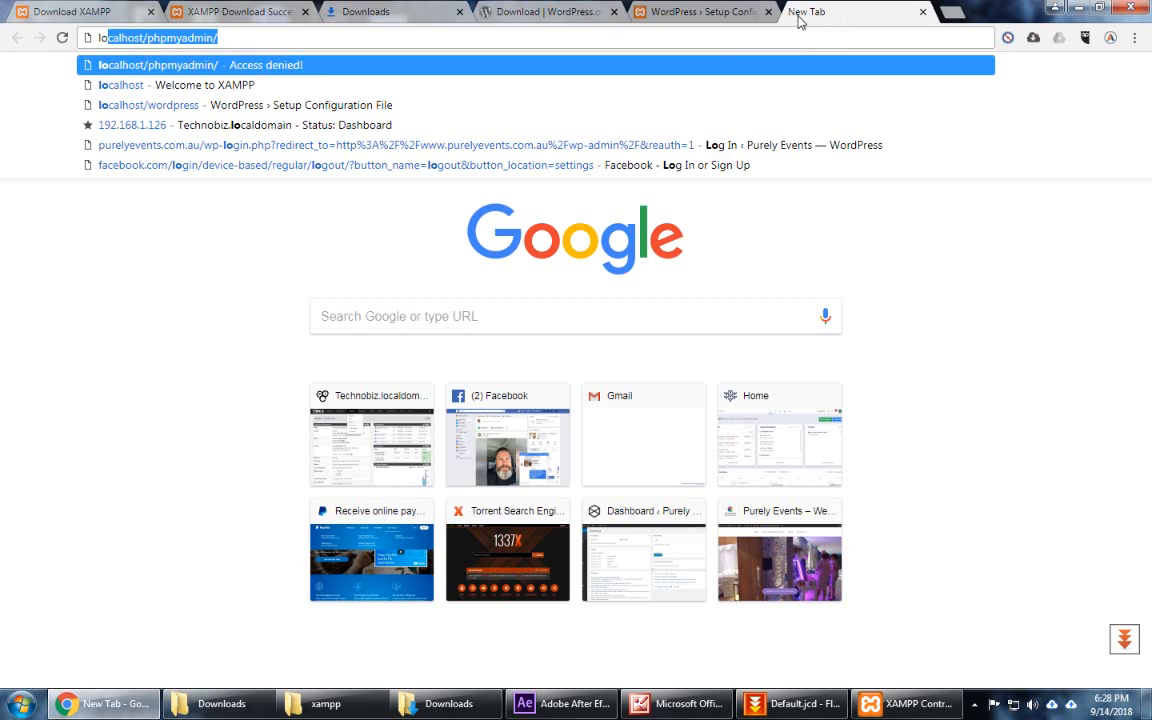
key("Return")
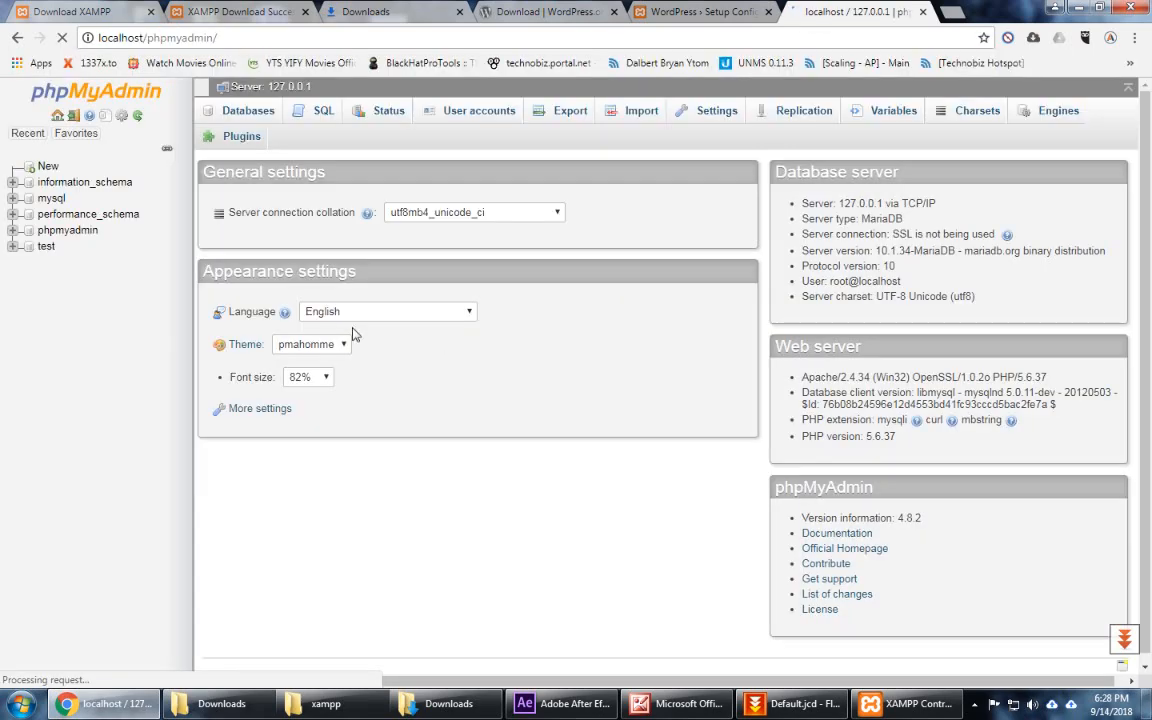
Step: Create a database named wordpress, leaving the default collation unchanged
left_click(46, 168)
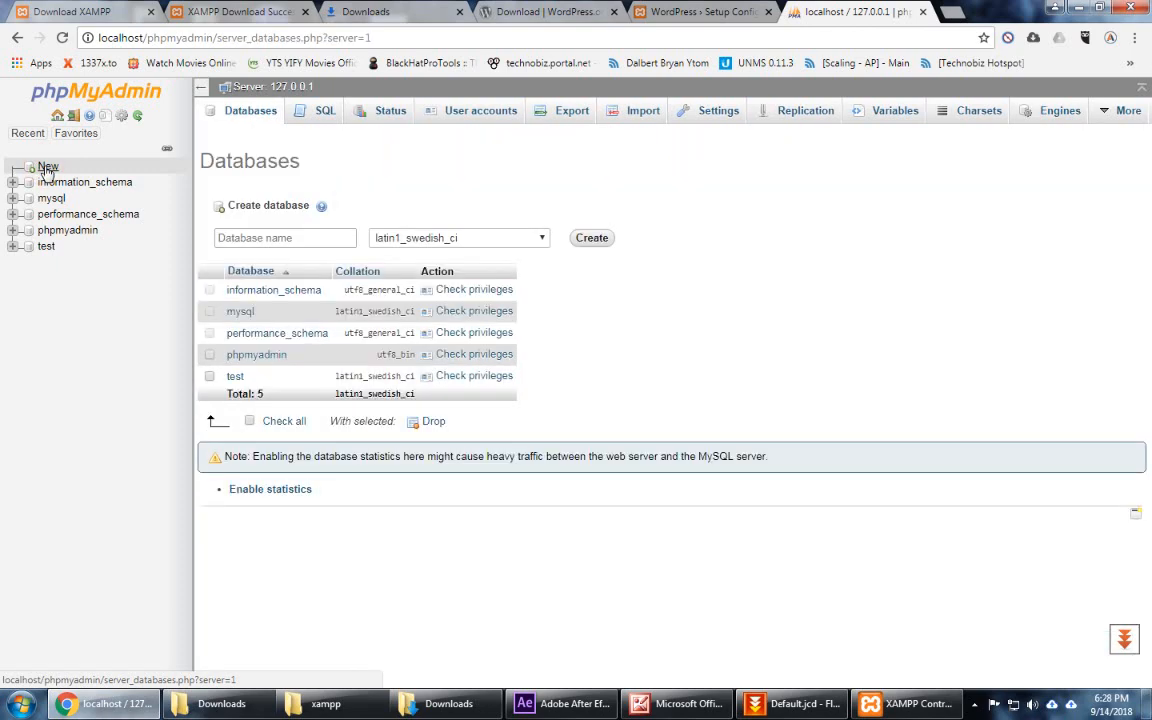
left_click(303, 239)
type("wordpress")
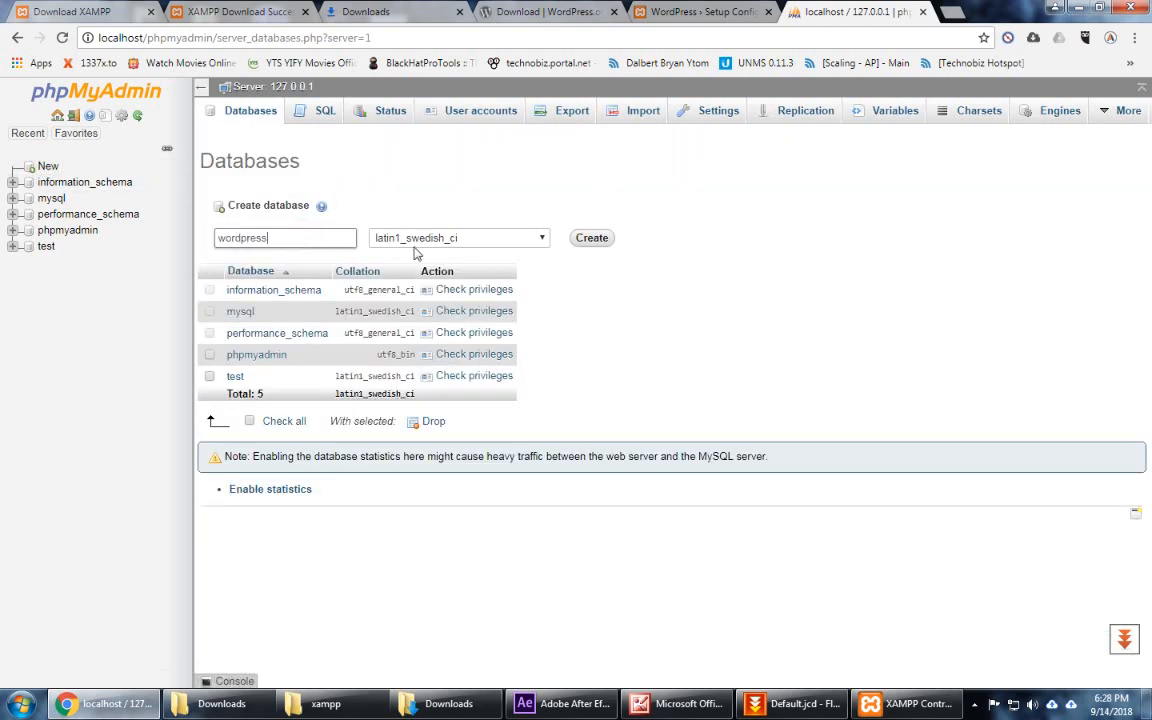
left_click(535, 240)
left_click(536, 240)
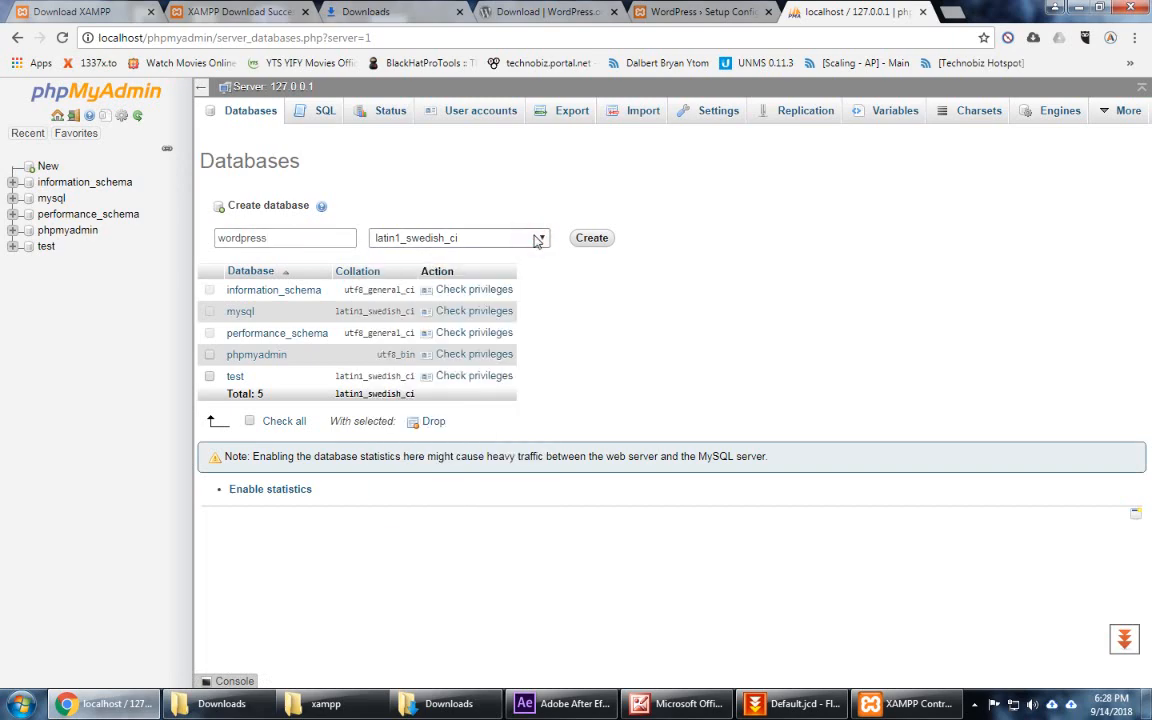
left_click(537, 237)
left_click_drag(540, 330, 549, 388)
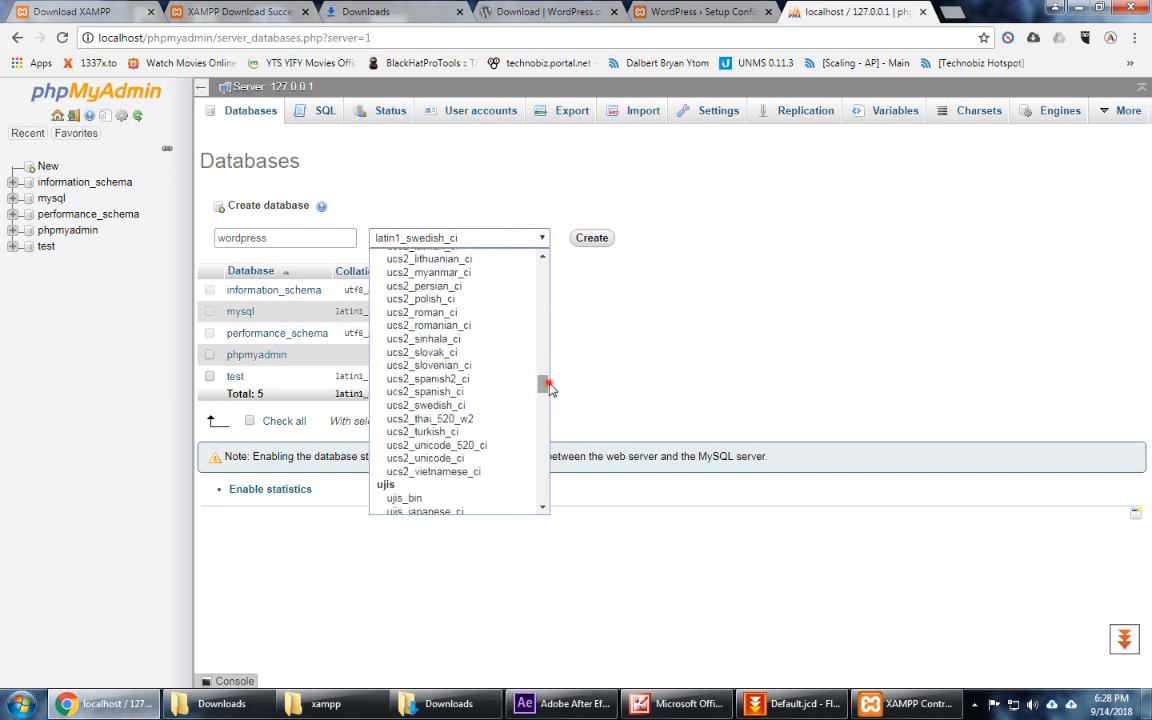
left_click(600, 370)
left_click(590, 238)
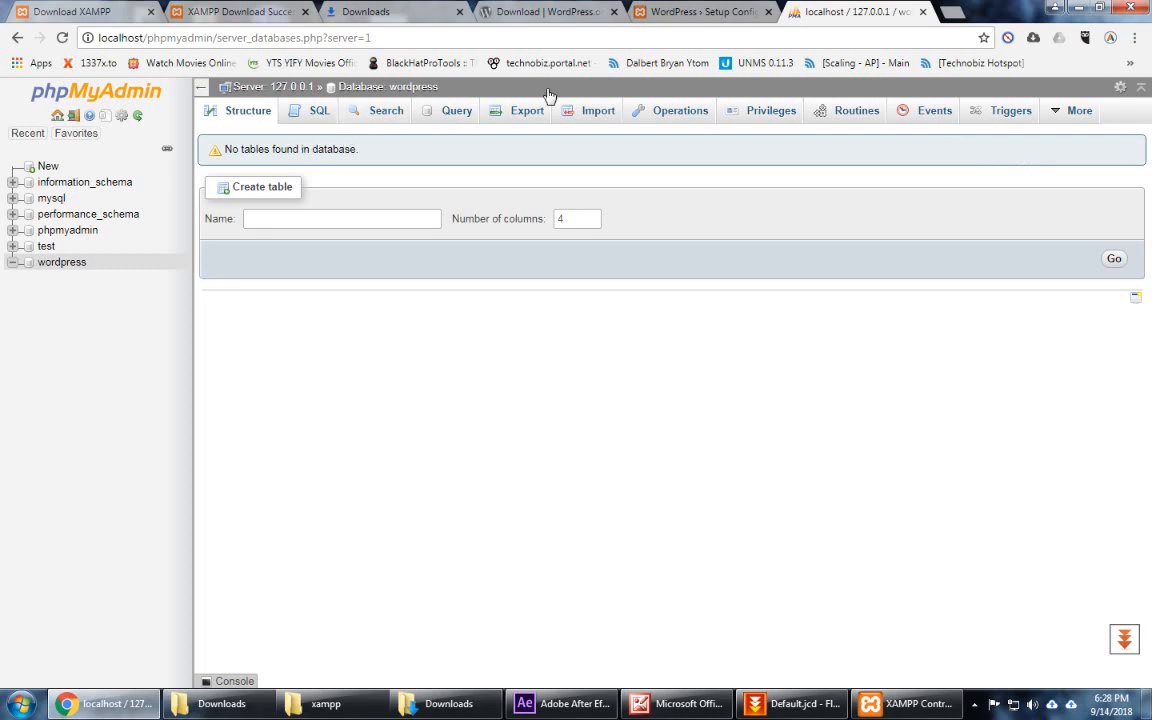
Step: On the WordPress setup form, enter root as the database username and type its password
left_click(707, 13)
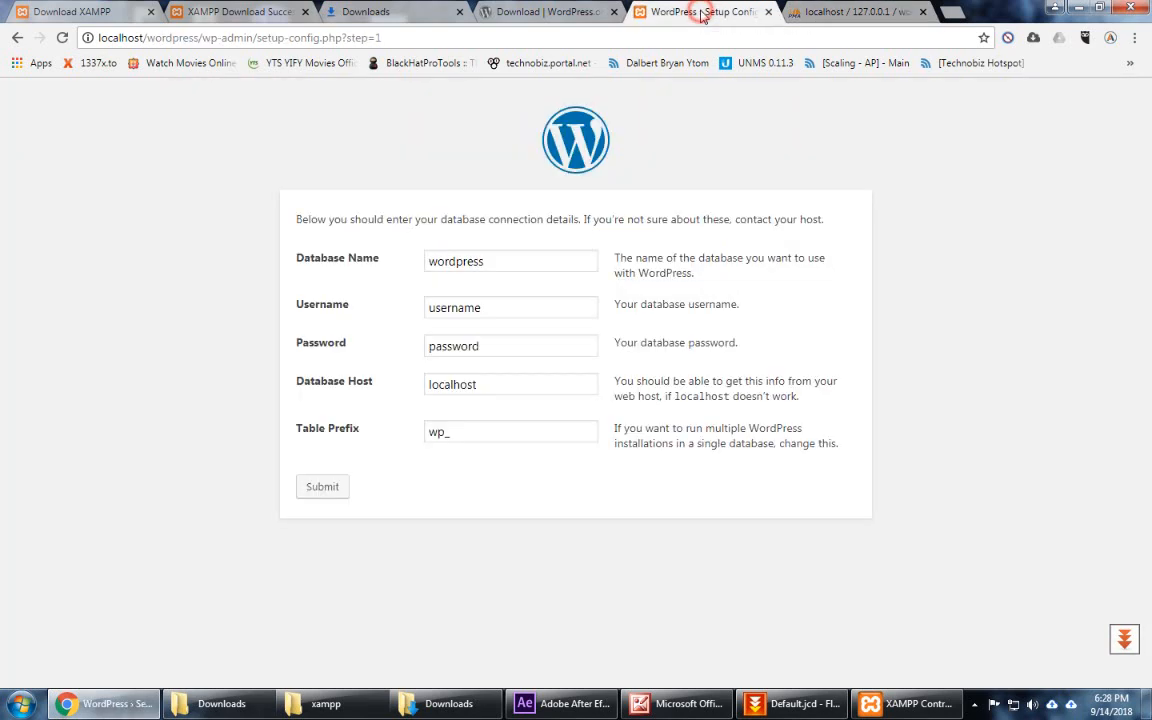
left_click(508, 260)
left_click(507, 303)
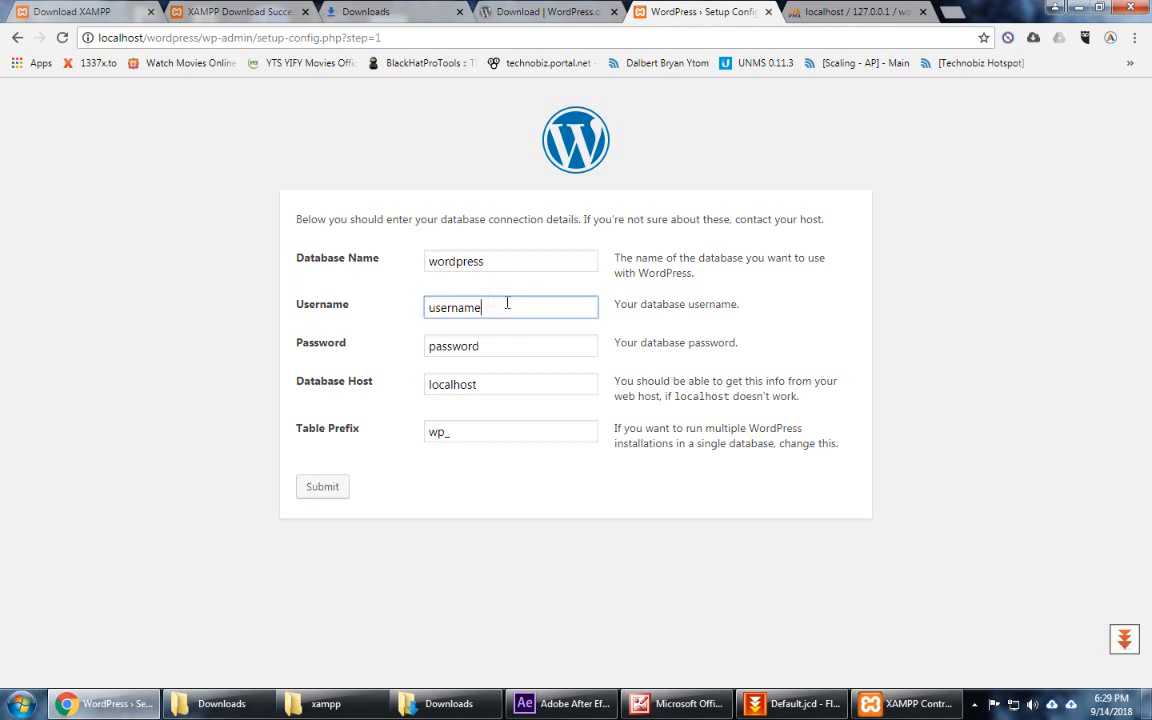
double_click(546, 307)
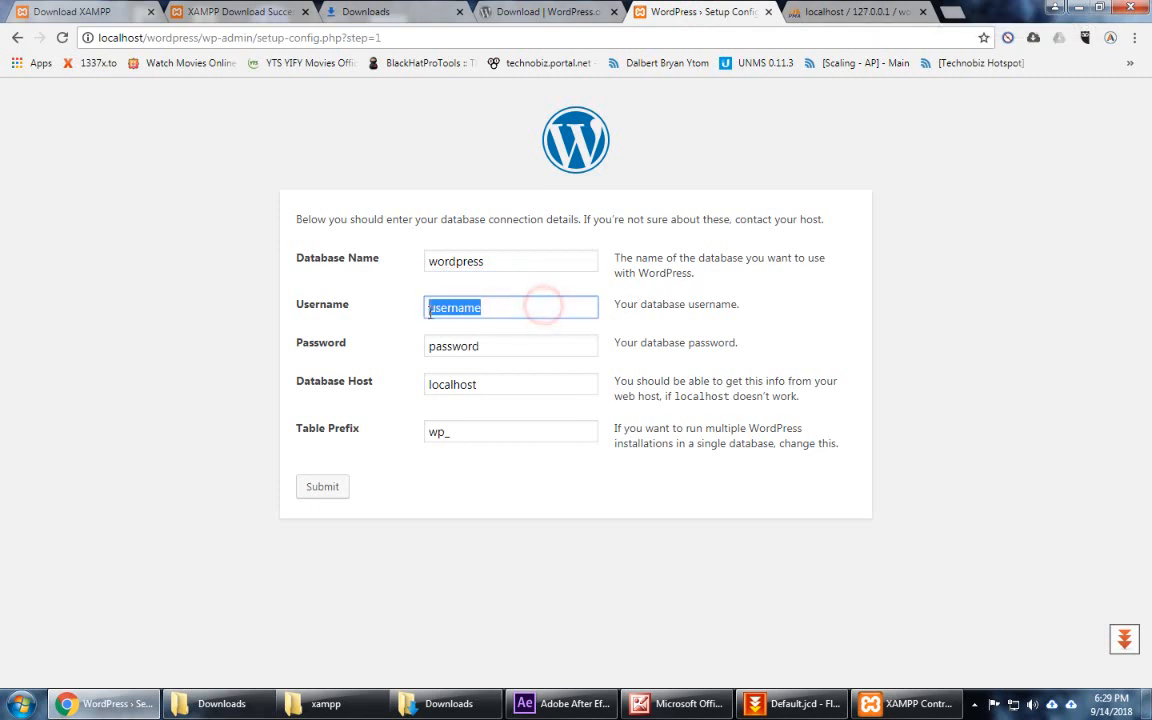
type("root")
key("Tab")
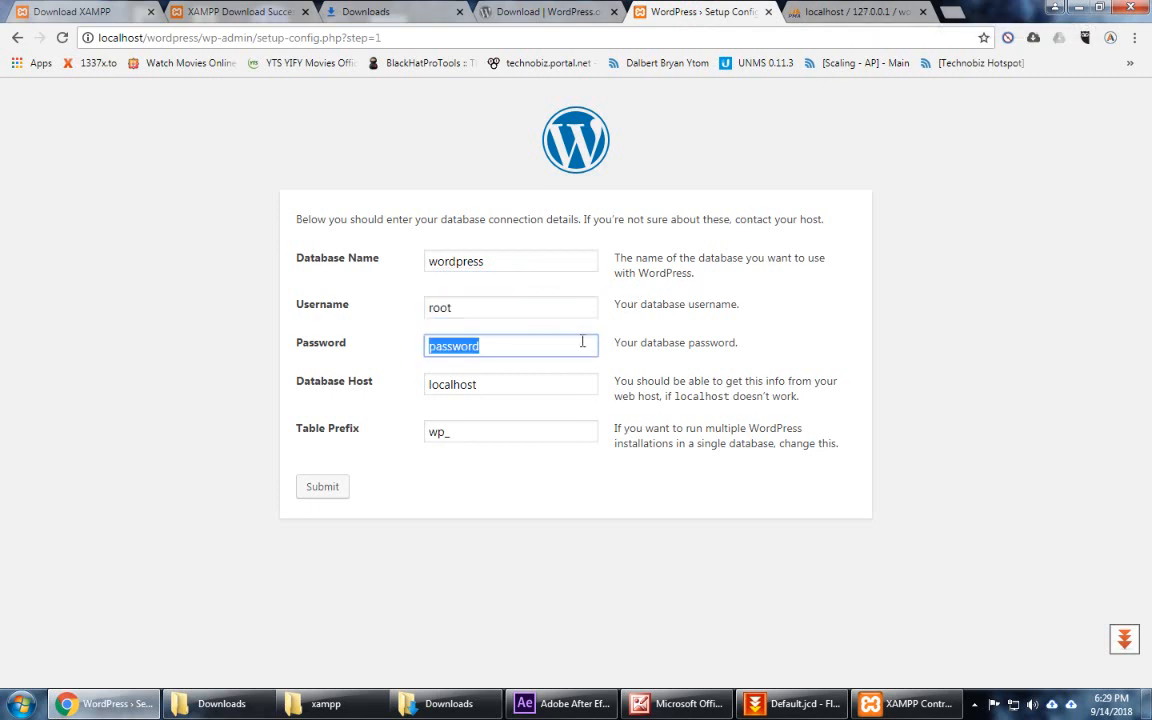
type("root")
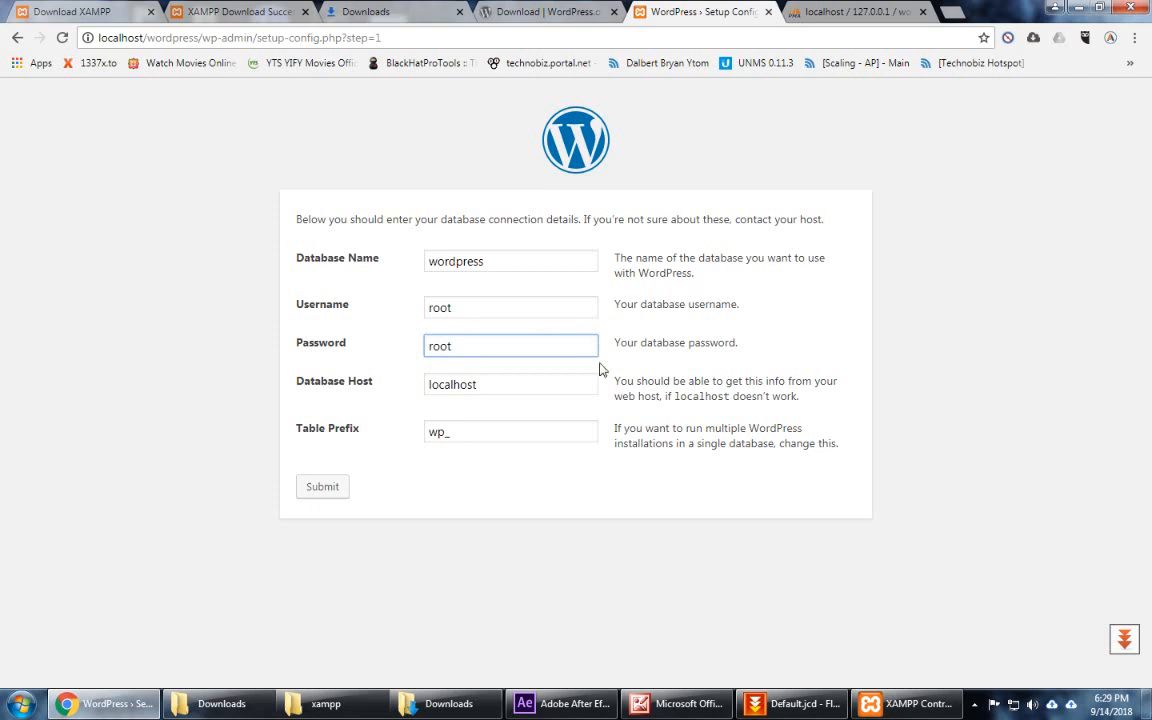
left_click(504, 386)
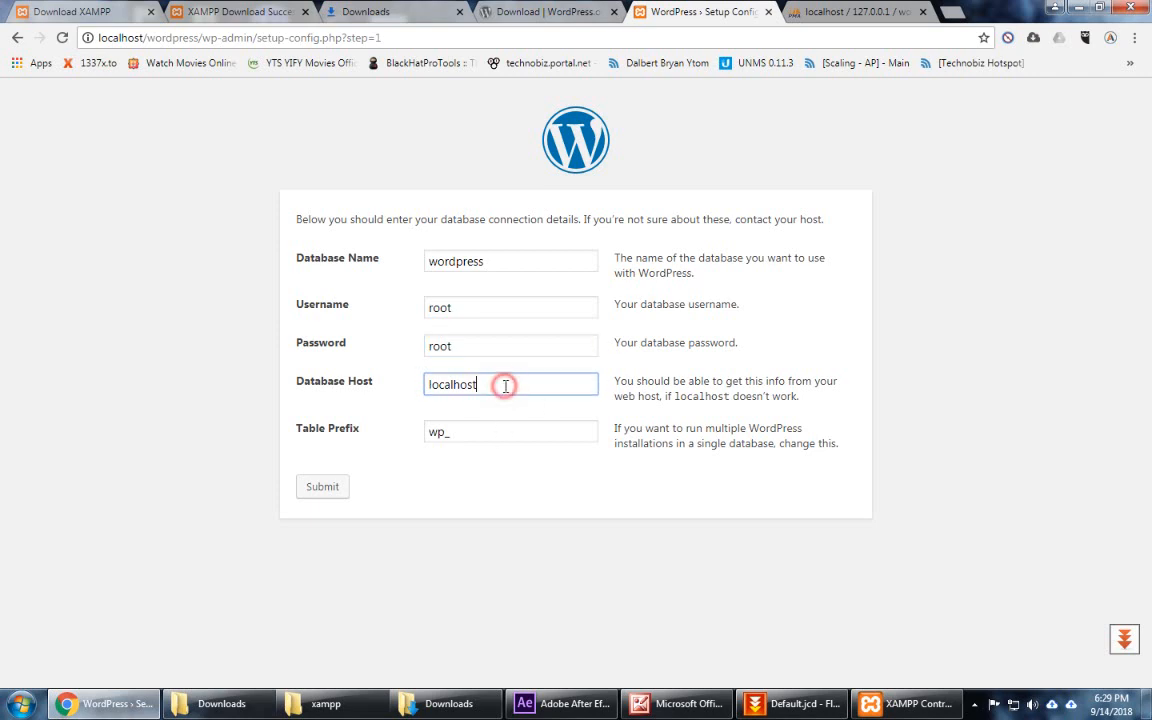
Step: Check root's privileges on the wordpress database, then submit the WordPress connection form
left_click(858, 11)
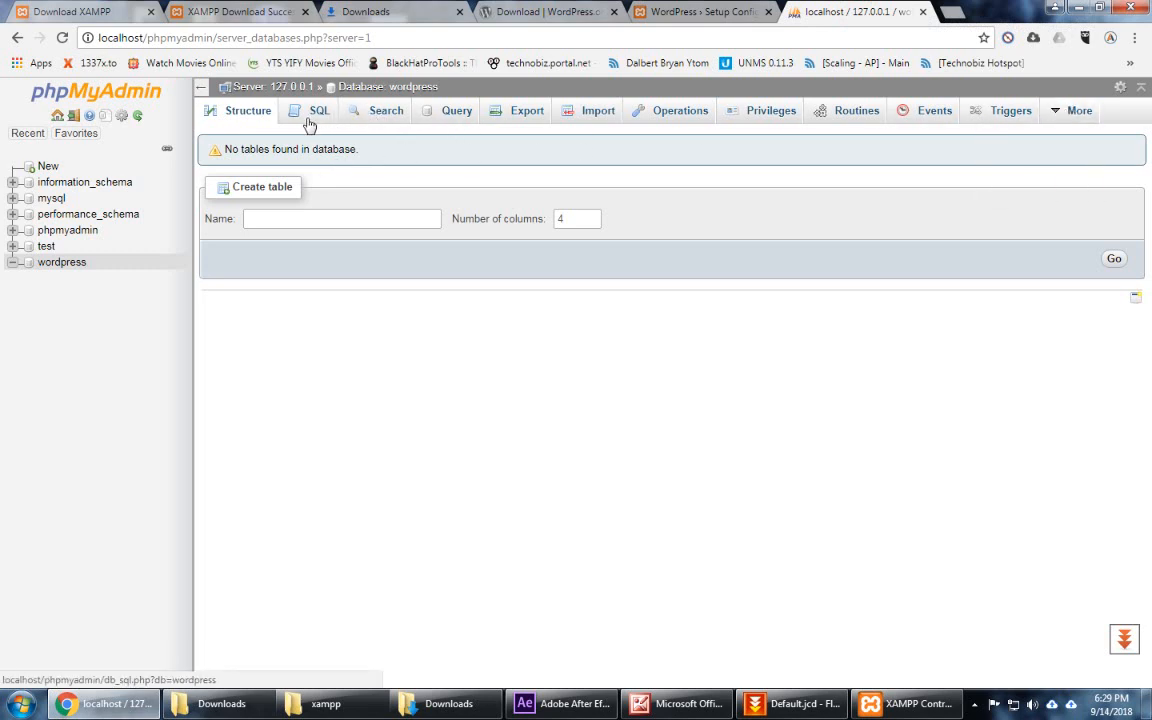
left_click(730, 111)
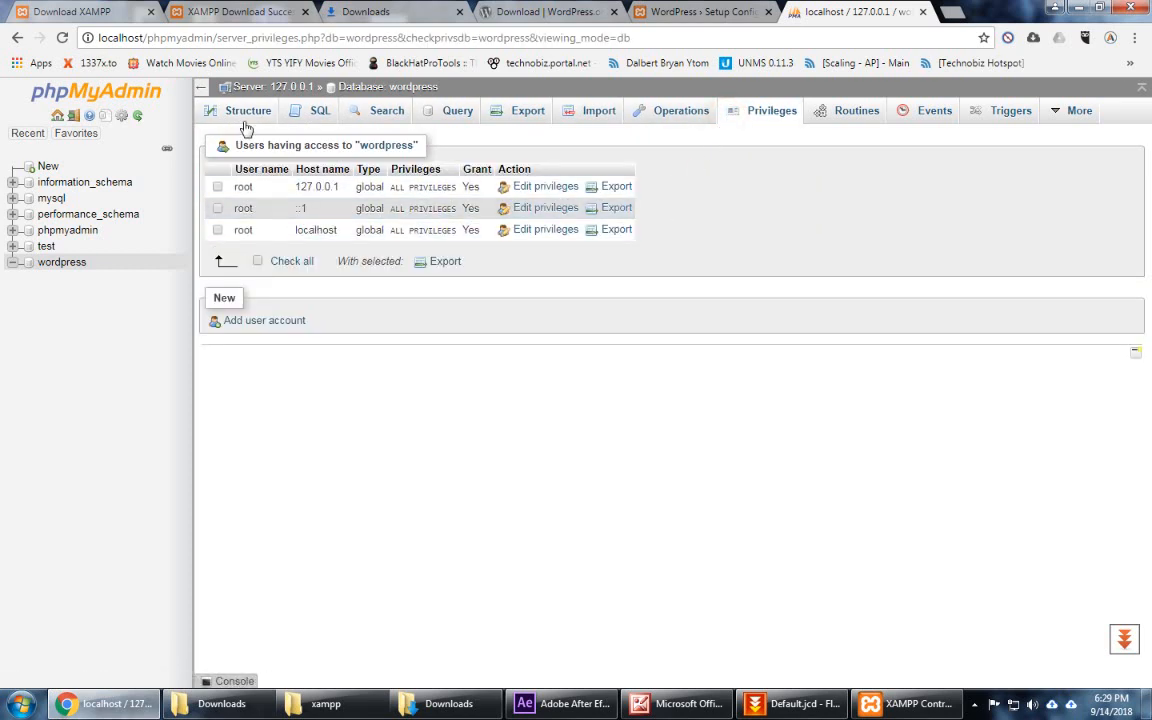
left_click(680, 12)
left_click(318, 486)
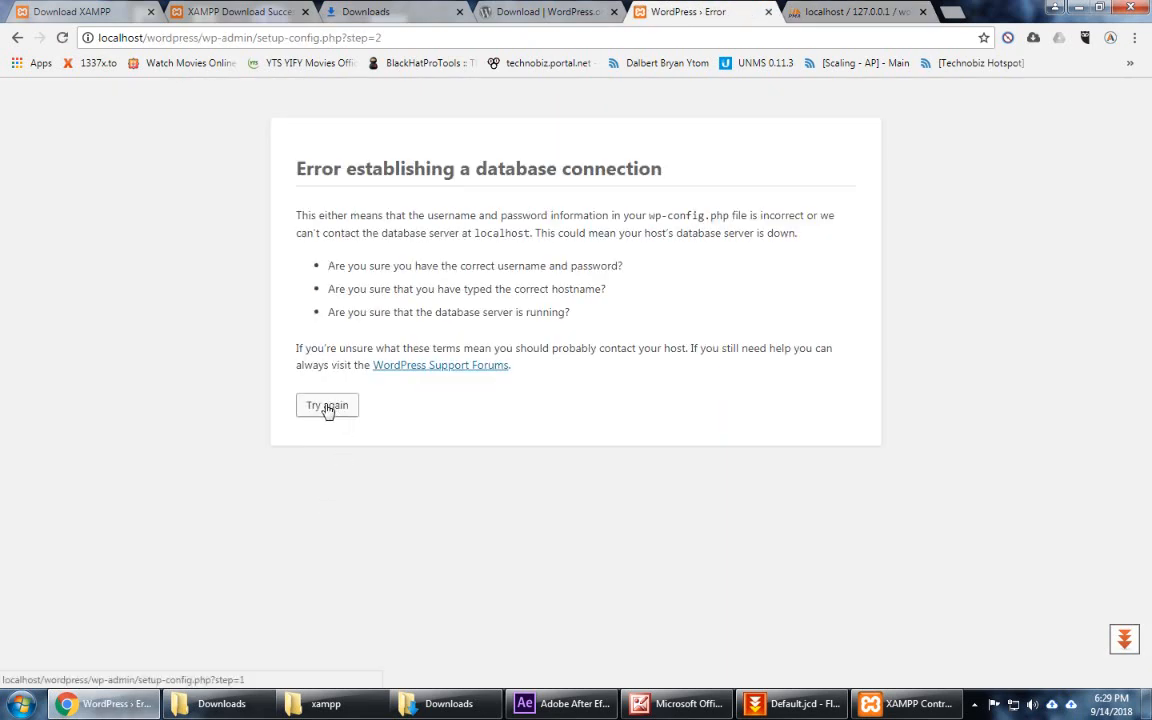
Step: Retry the connection with a blank database password, then run the installation
left_click(327, 406)
left_click_drag(501, 347, 391, 357)
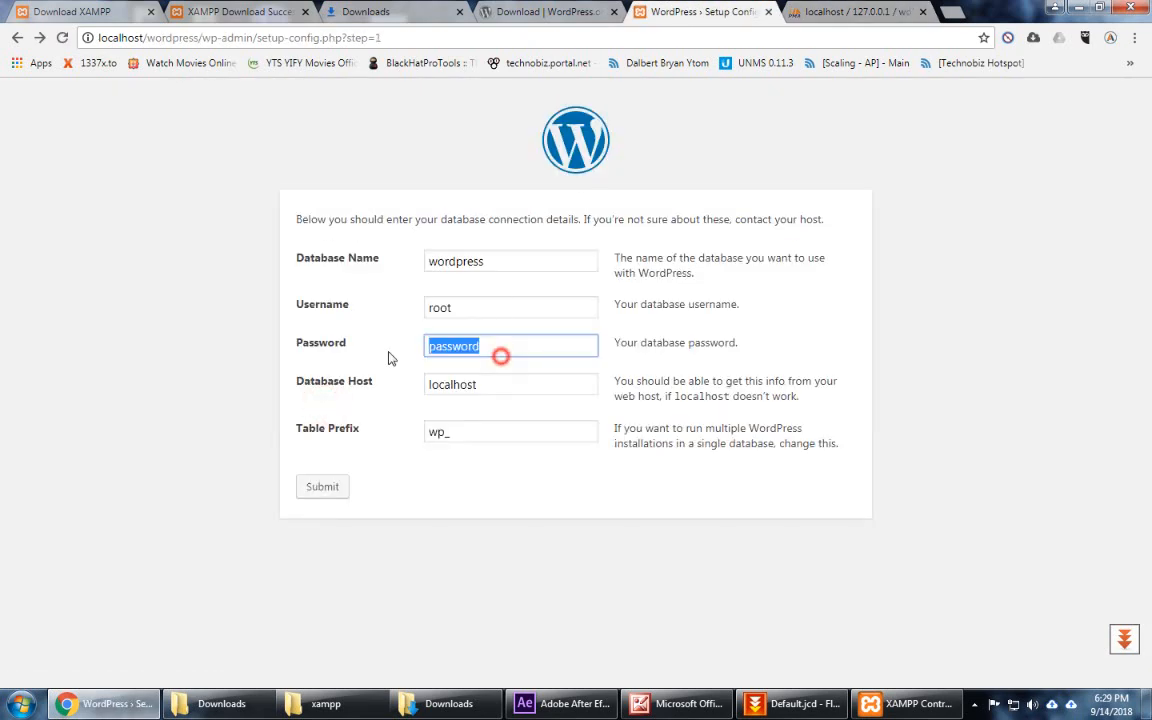
key("BackSpace")
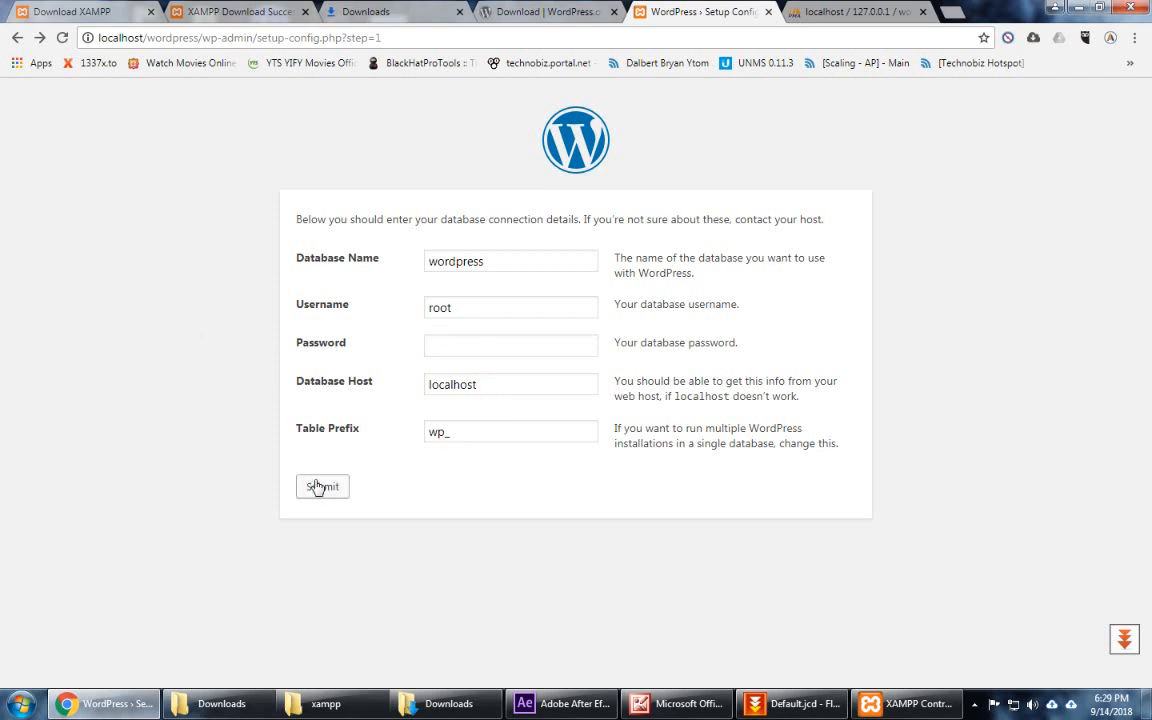
left_click(318, 487)
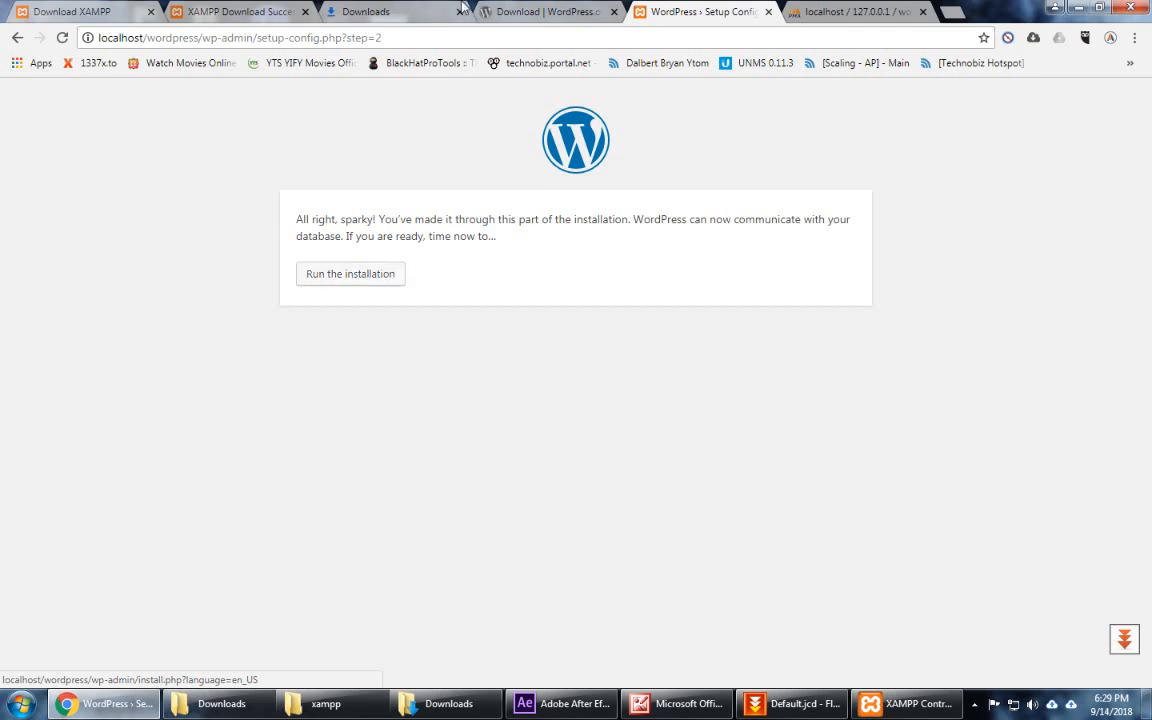
mouse_move(460, 10)
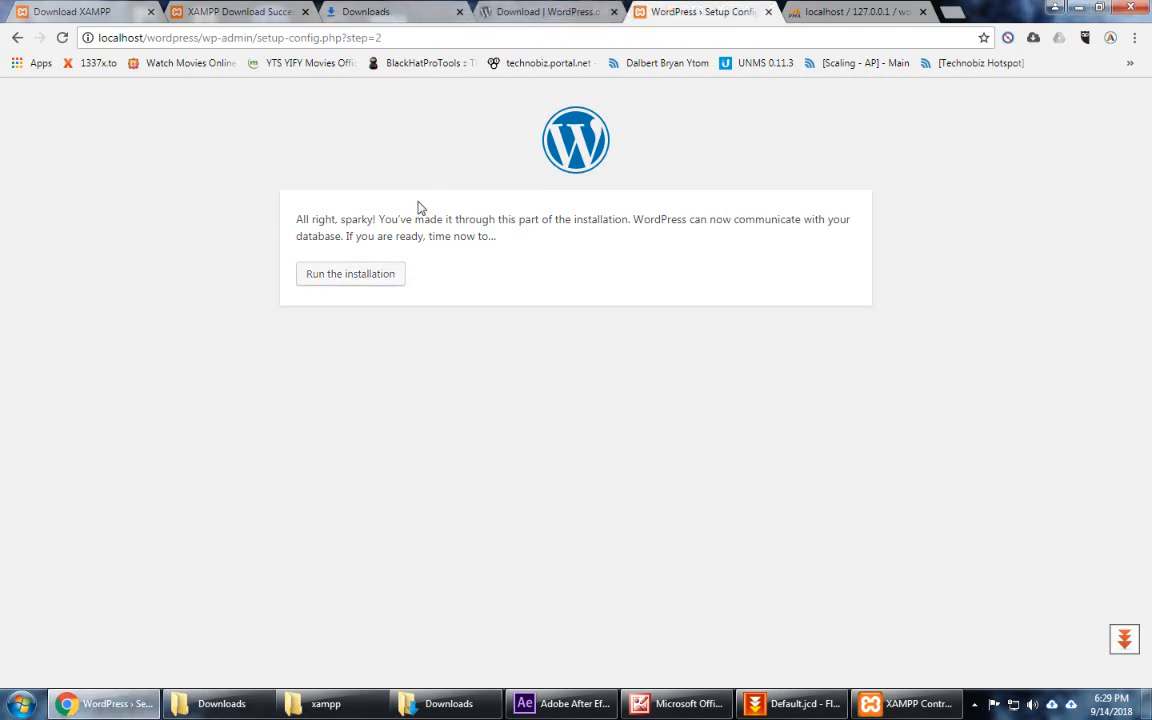
left_click(350, 281)
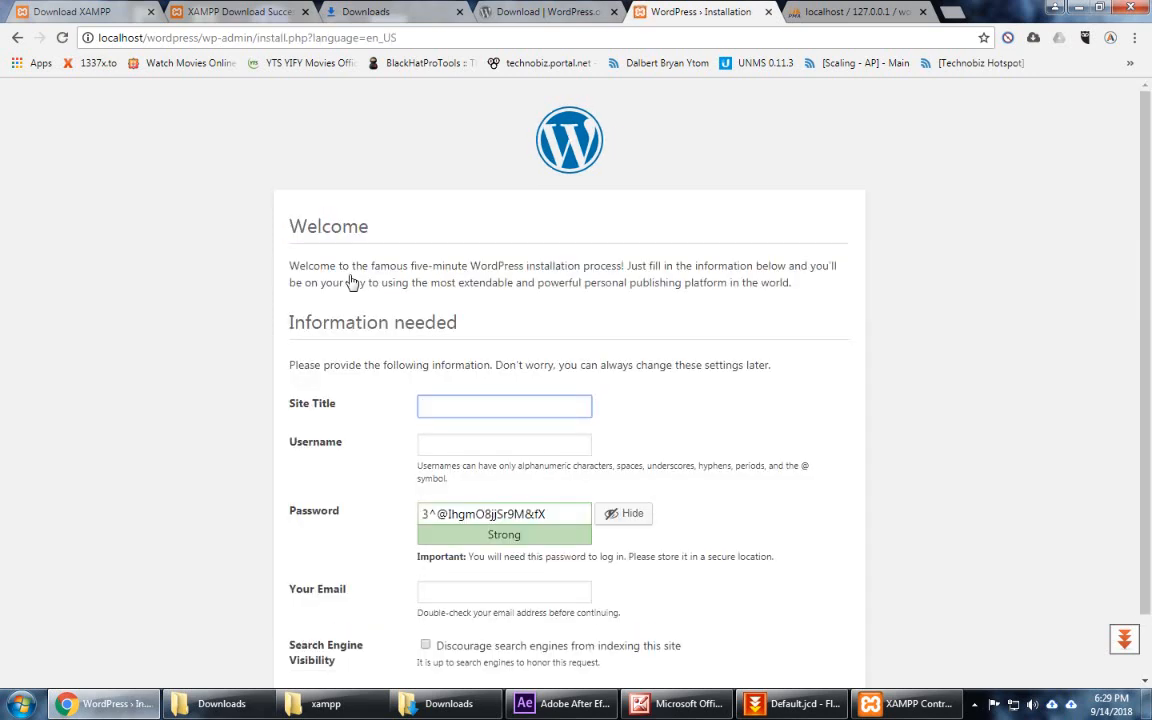
Step: Enter site title 'Wordpress Test', the administrator username and a password
scroll(620, 398, "down", 2)
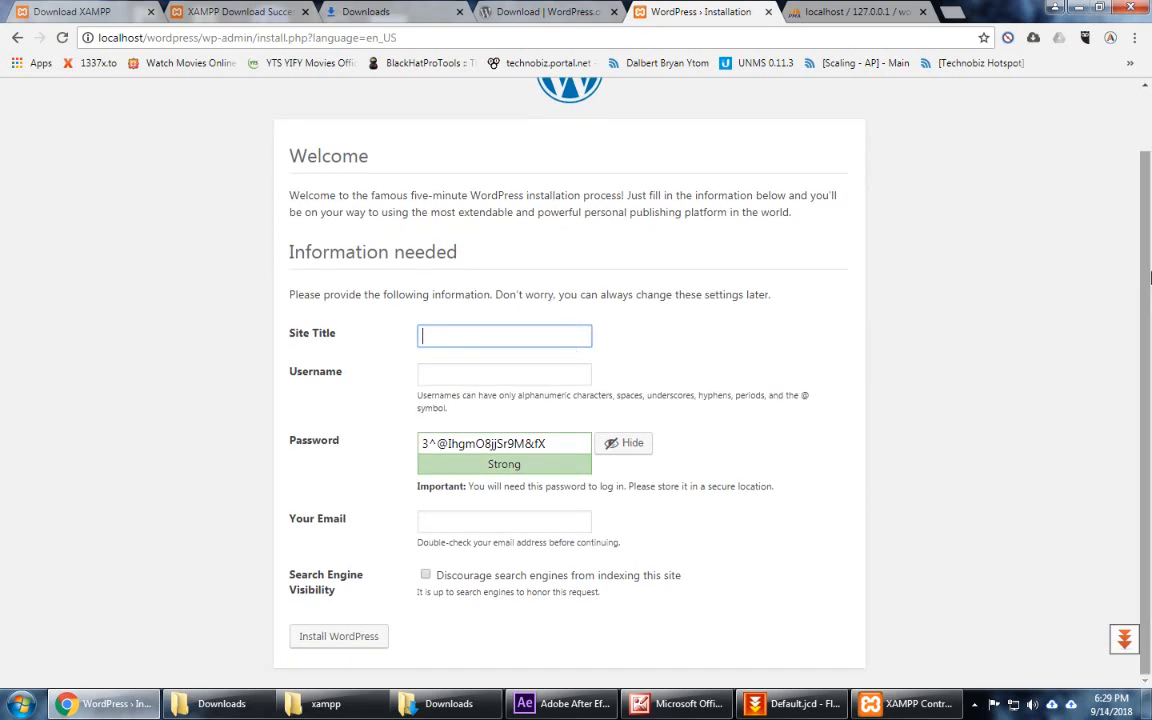
left_click(431, 332)
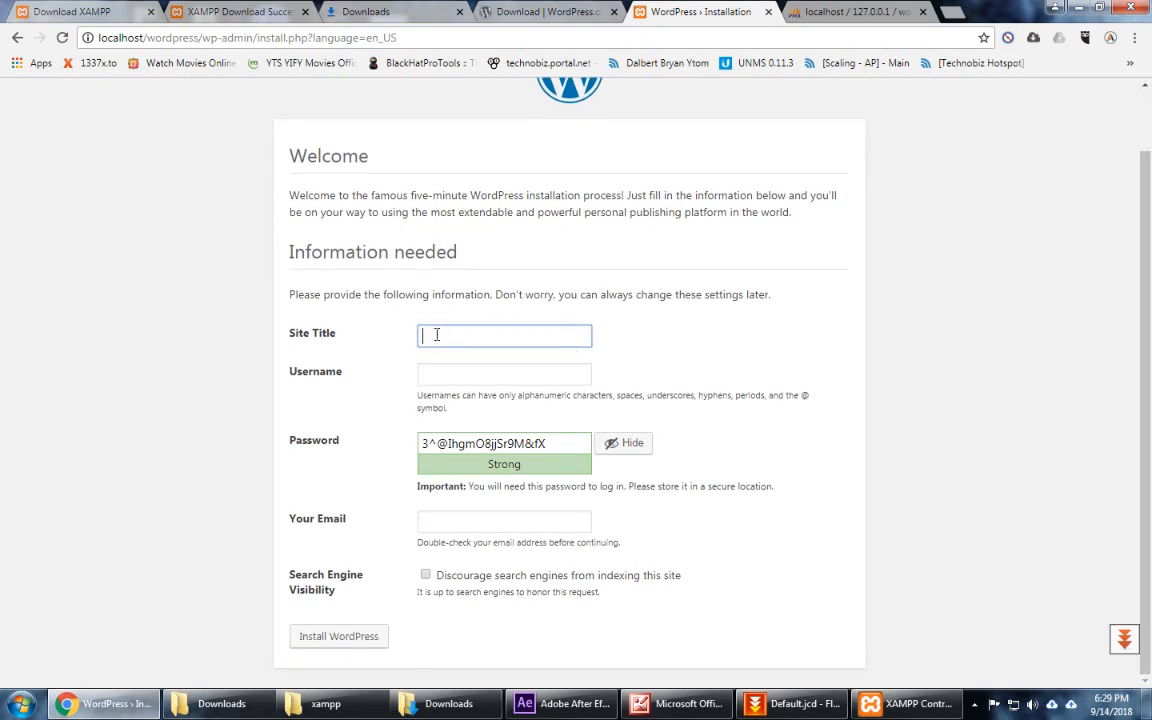
type("Wordpress Test")
key("Tab")
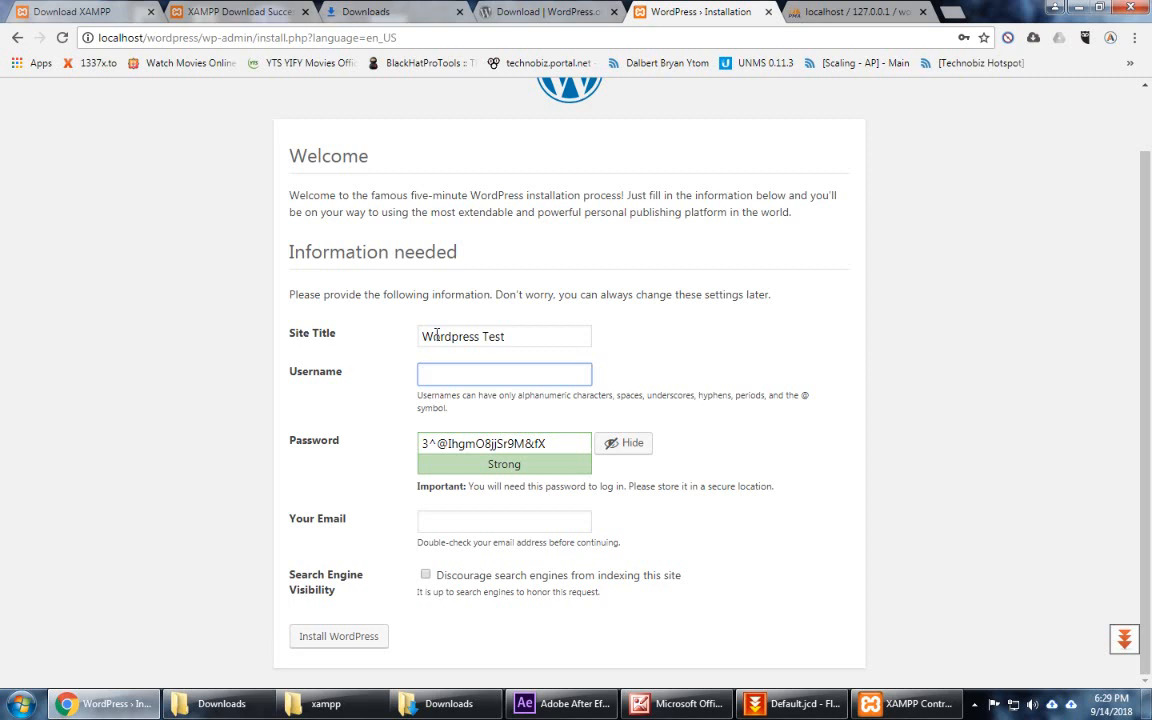
type("admin")
key("Tab")
type("admi")
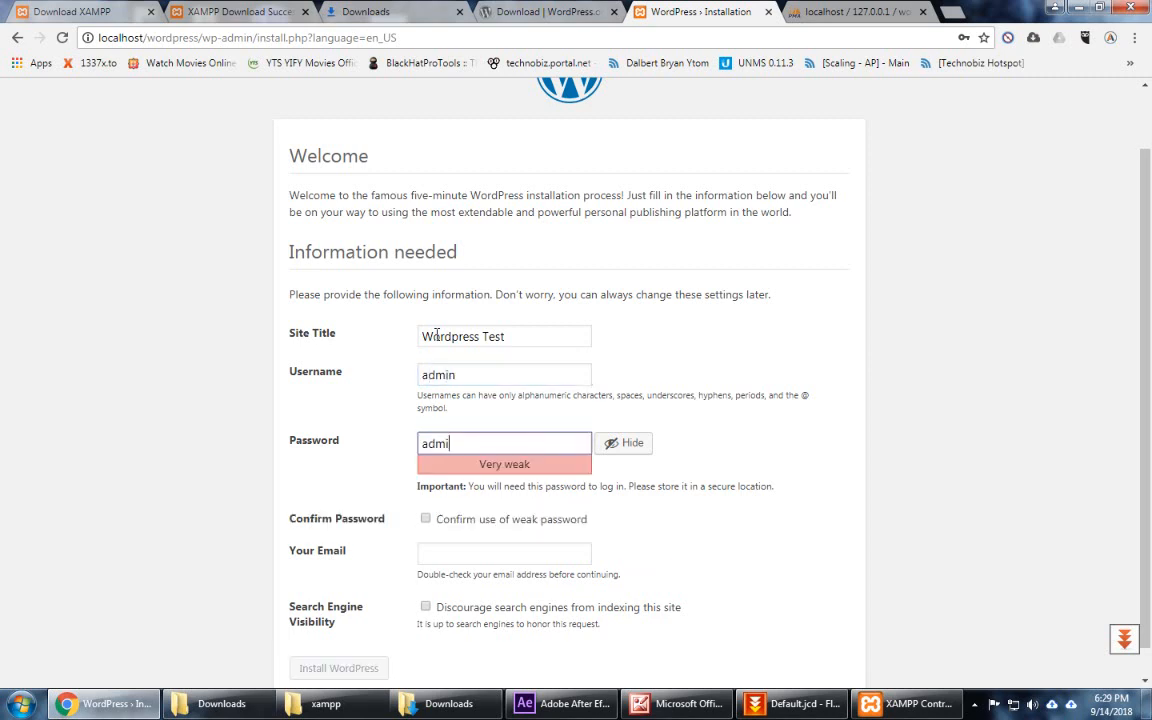
Step: Confirm the weak password, add the admin e-mail, discourage search engines, and install WordPress
scroll(1000, 420, "down", 1)
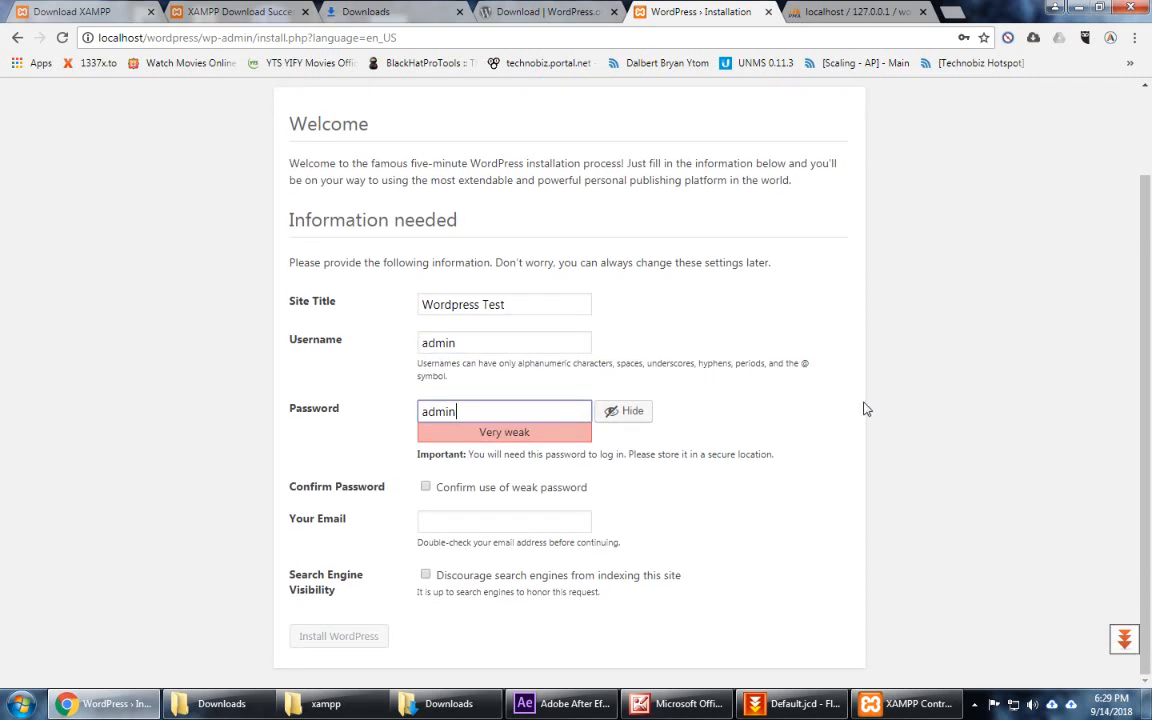
left_click(511, 495)
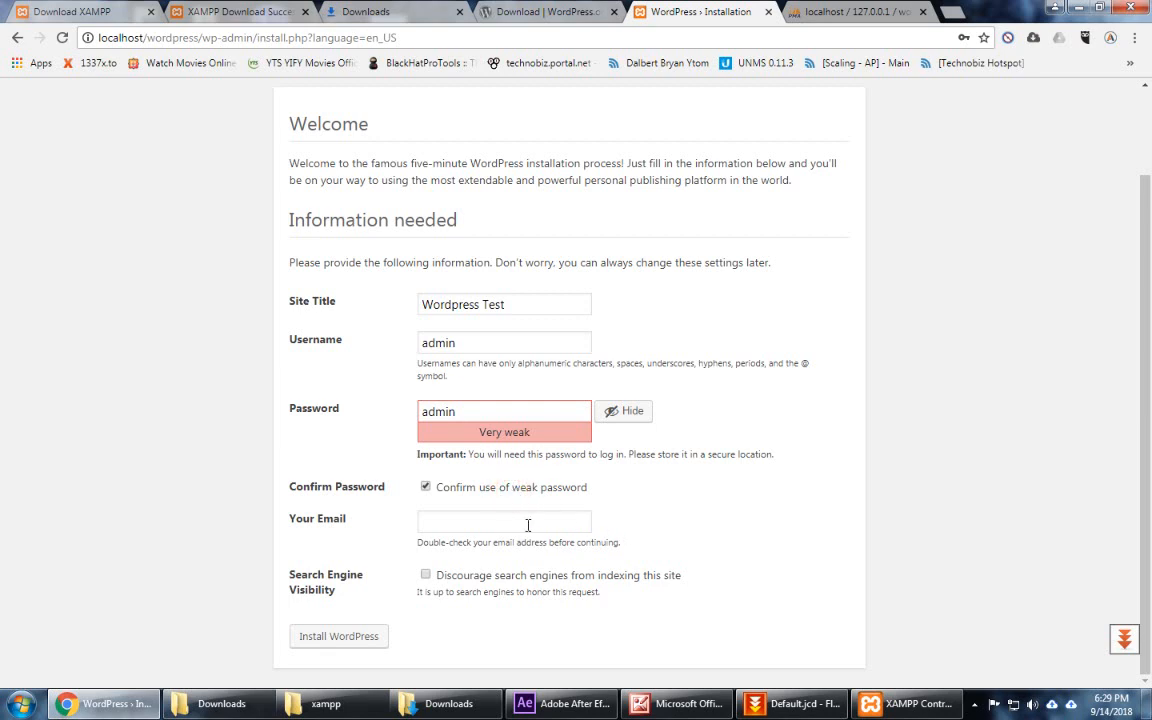
left_click(528, 522)
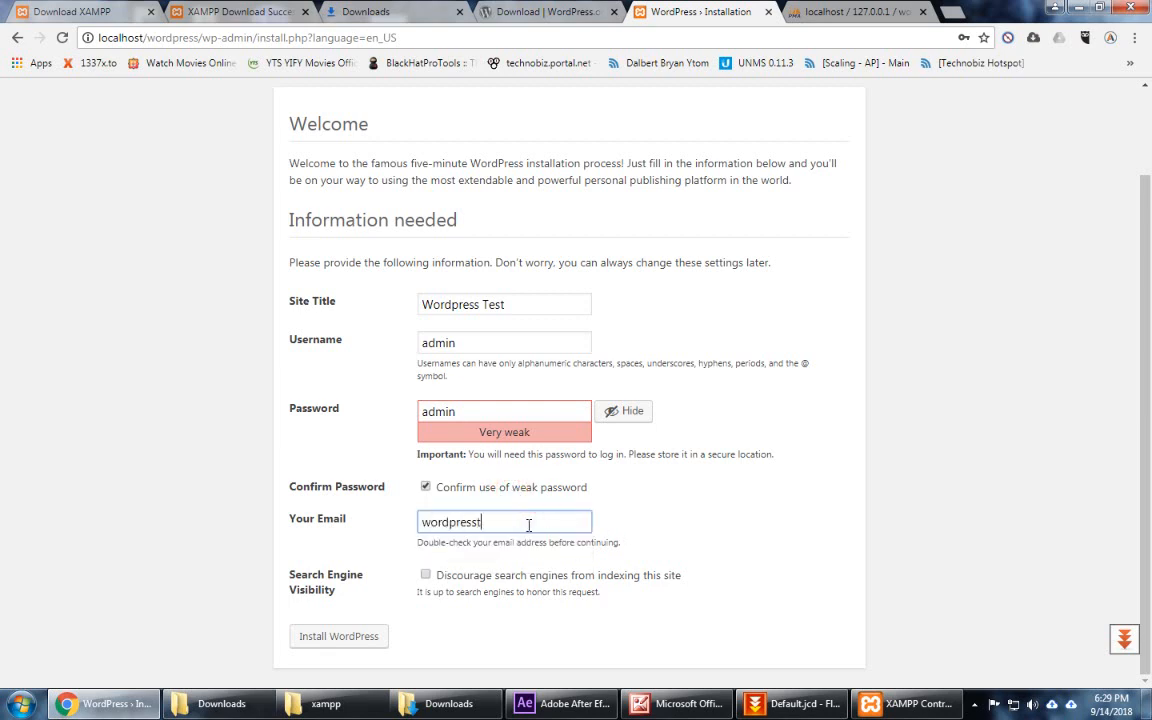
left_click(425, 577)
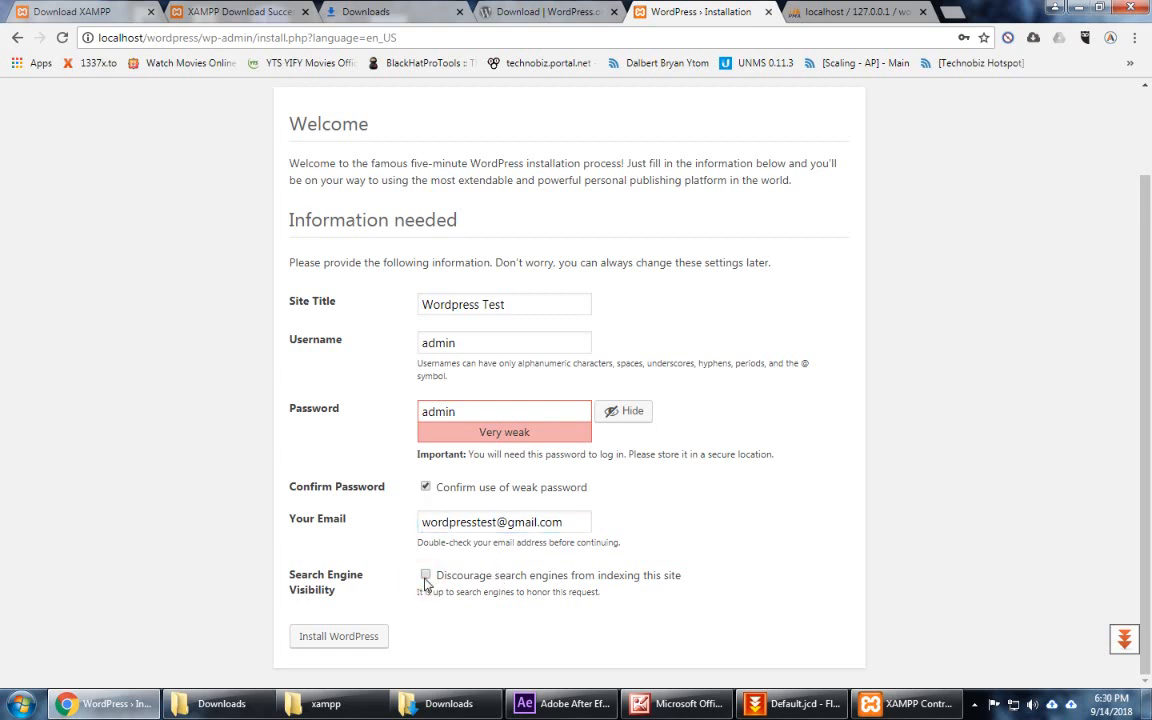
left_click(425, 577)
mouse_move(1149, 254)
left_mouse_down()
mouse_move(1149, 190)
mouse_move(1150, 260)
left_mouse_up()
mouse_move(445, 8)
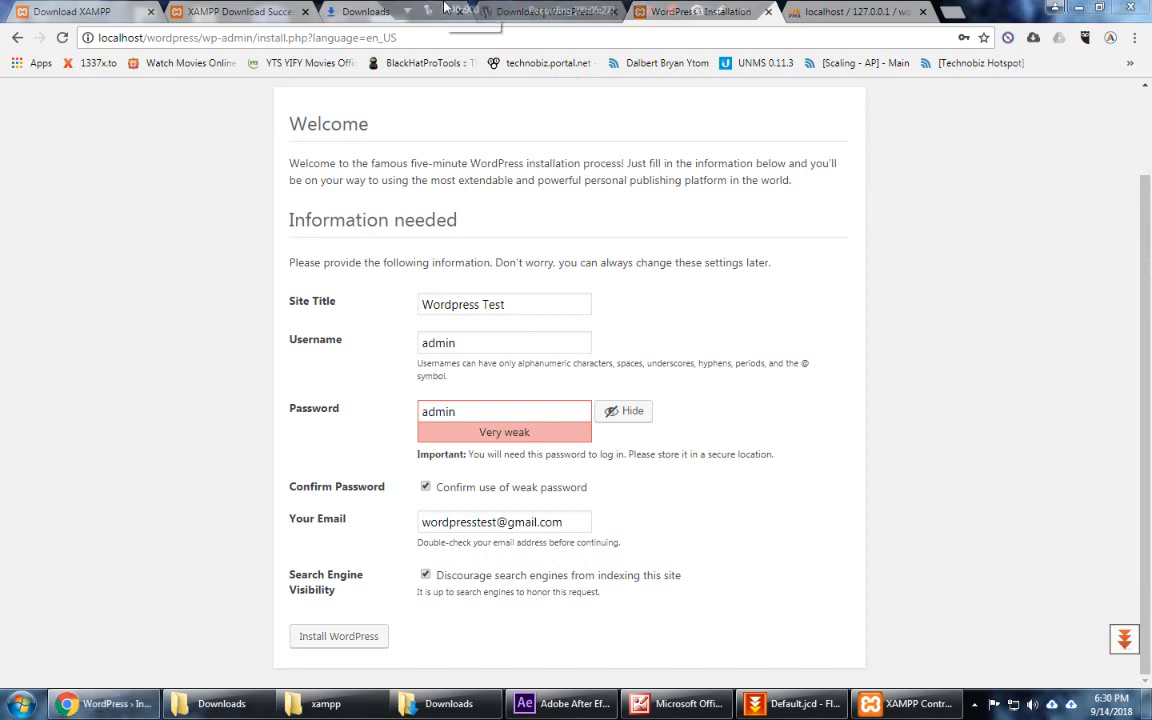
double_click(957, 424)
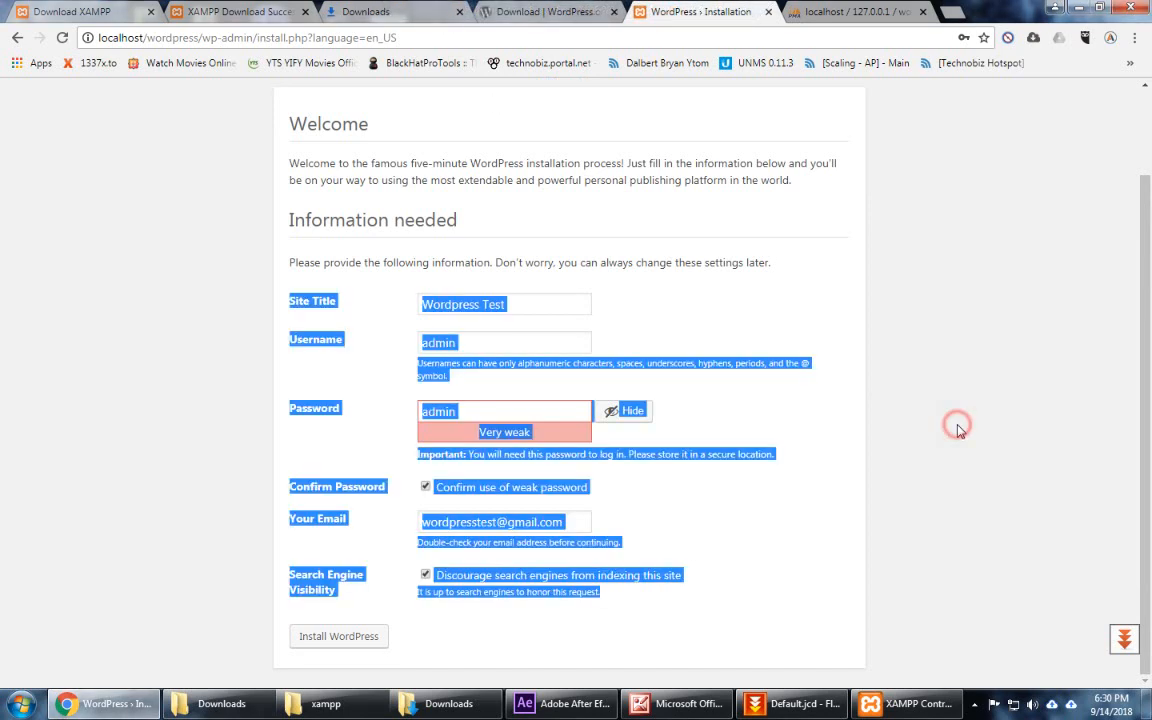
left_click(947, 470)
left_click(342, 640)
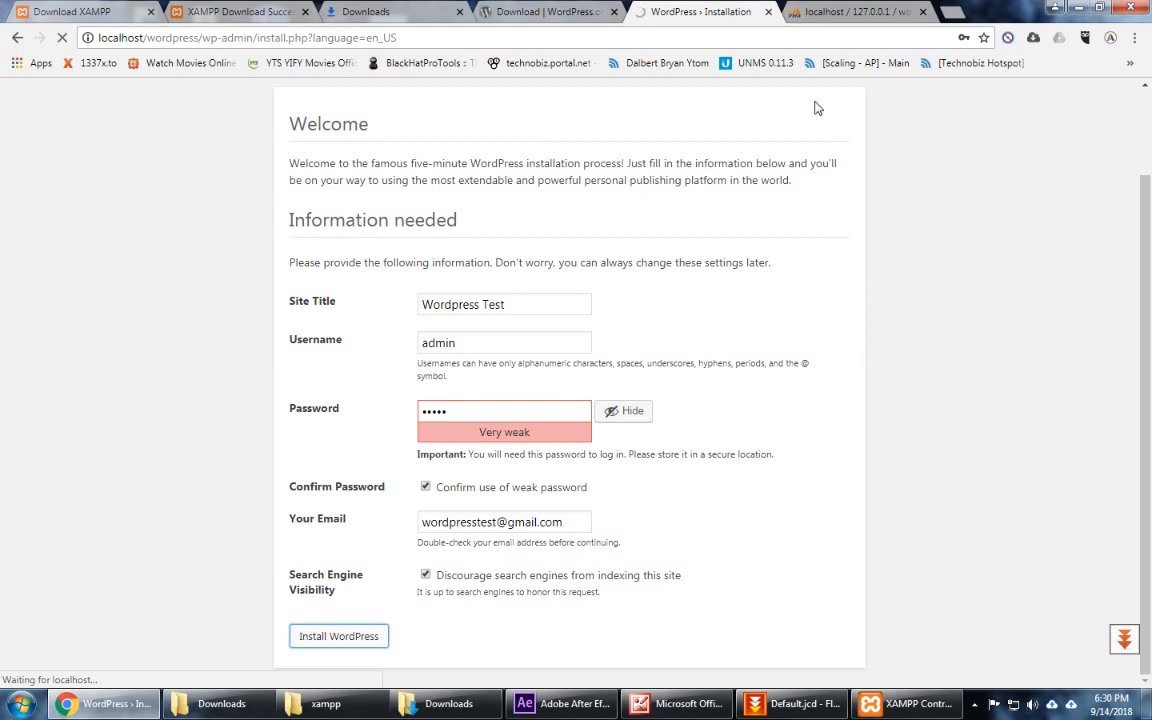
Step: Check phpMyAdmin's wordpress database for its 12 new wp_ tables, then return to WordPress
left_click(822, 14)
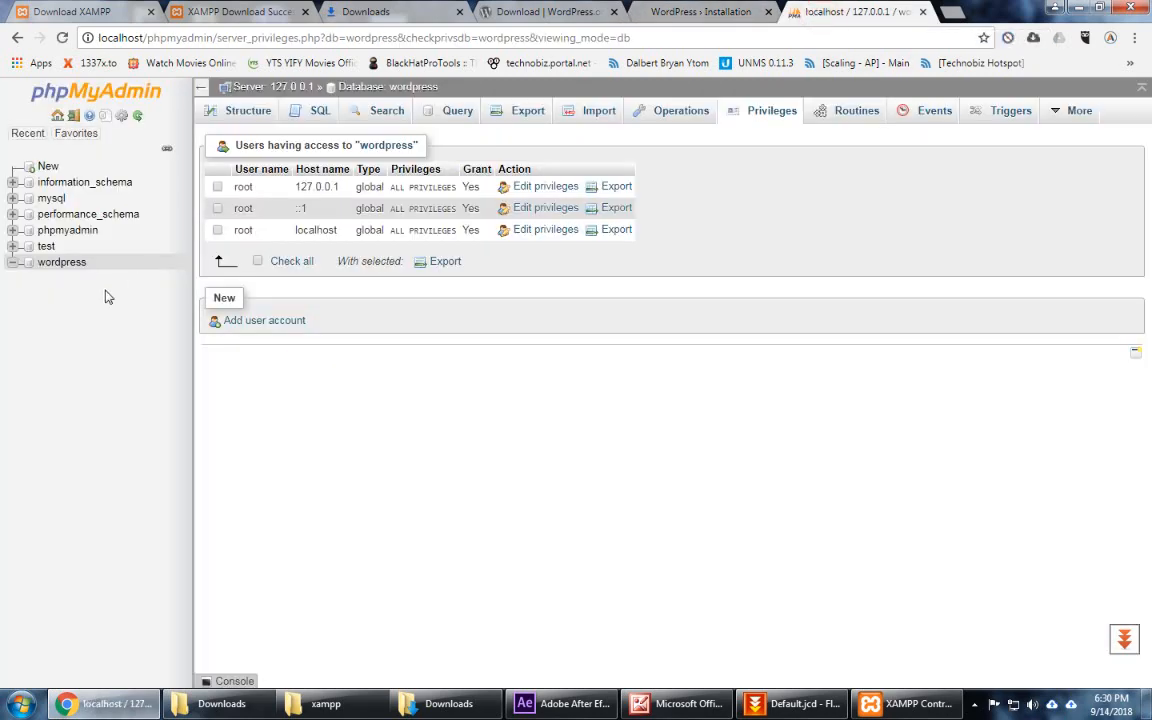
left_click(66, 264)
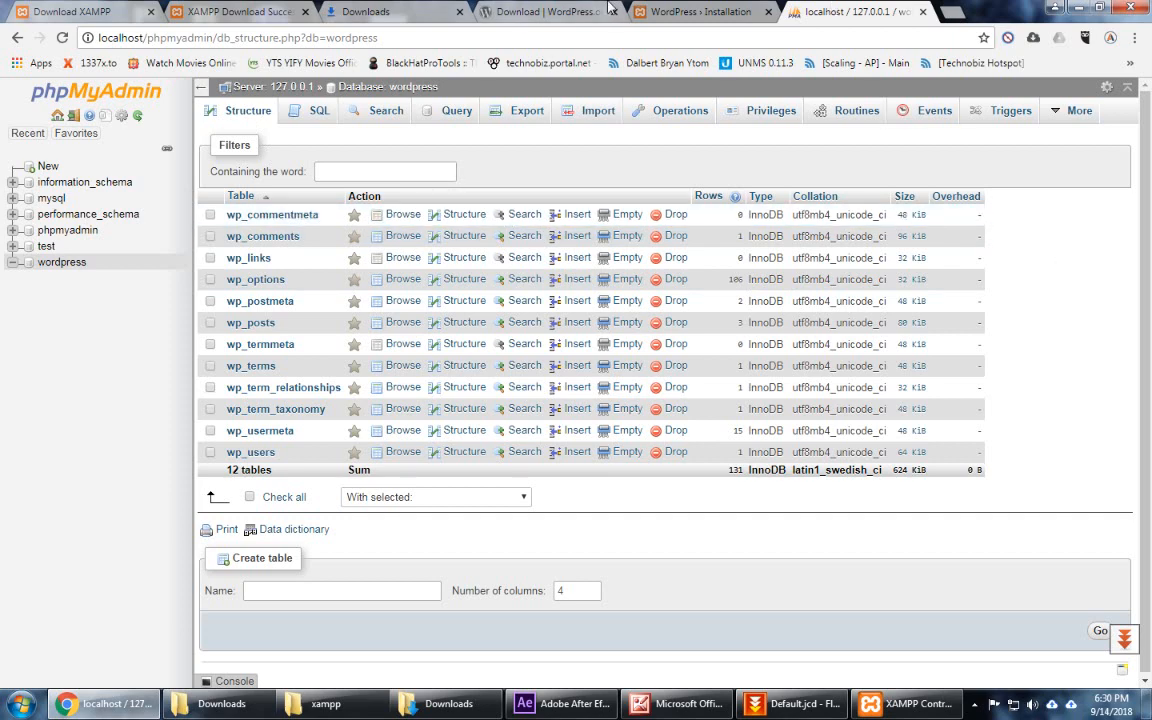
left_click(660, 11)
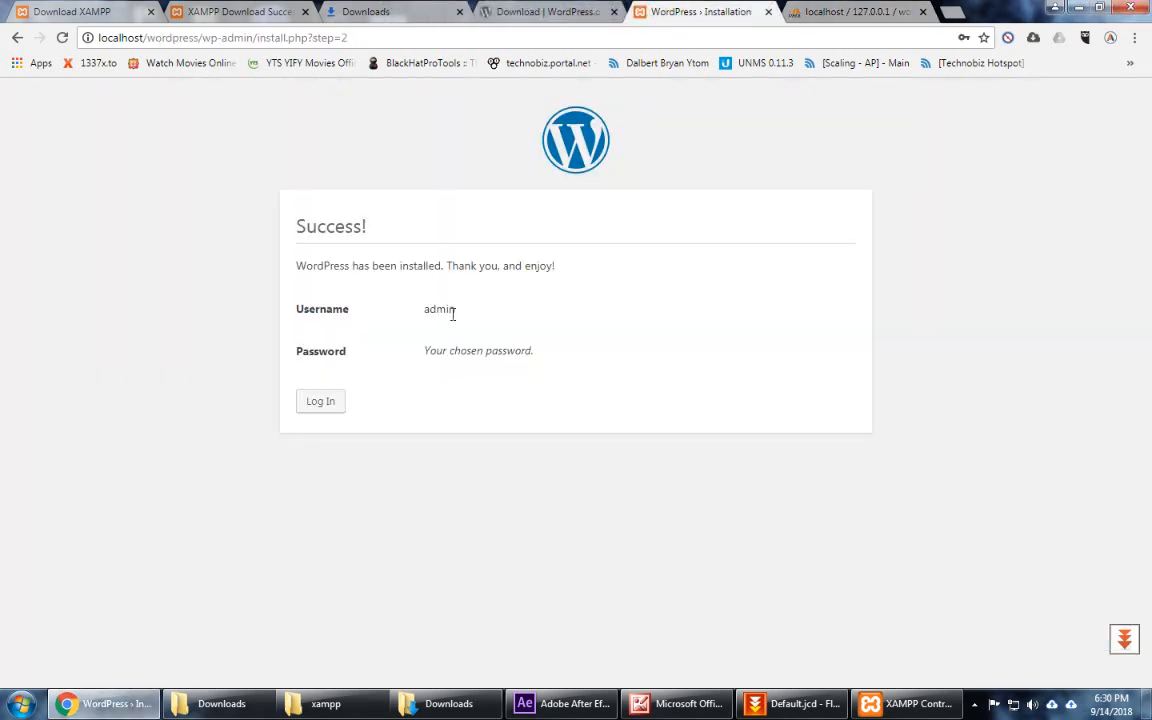
Step: Log in with the administrator username and password to reach the Wordpress Test dashboard
left_click(320, 402)
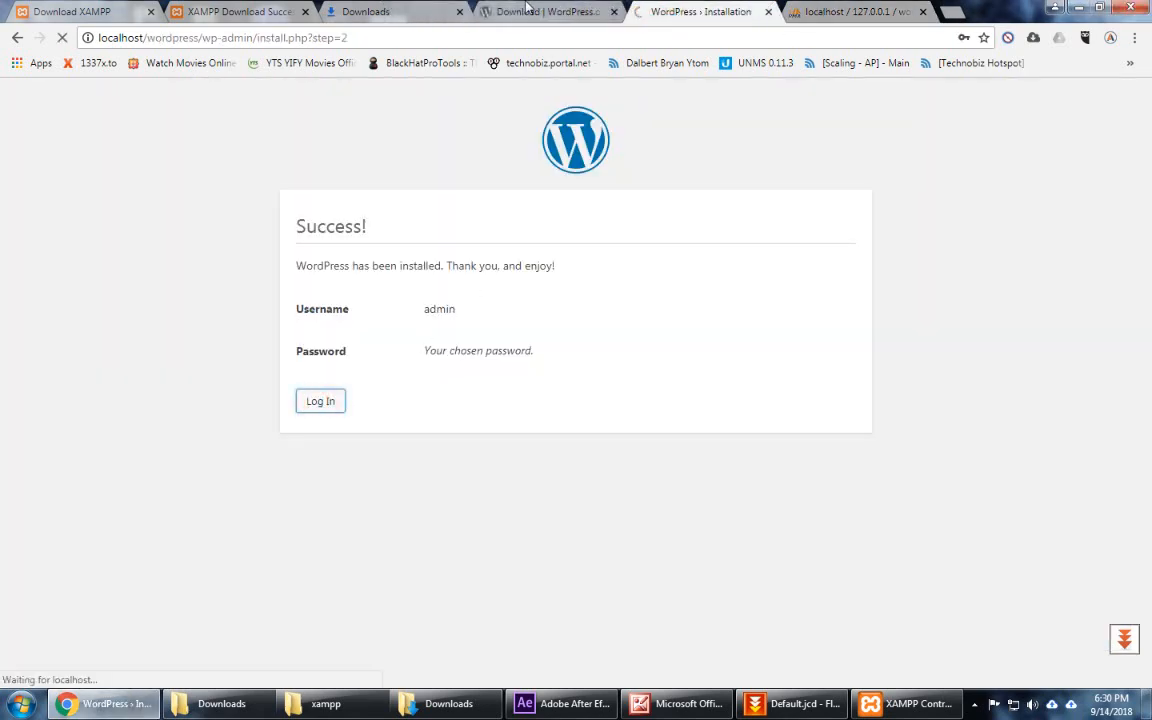
left_click(585, 318)
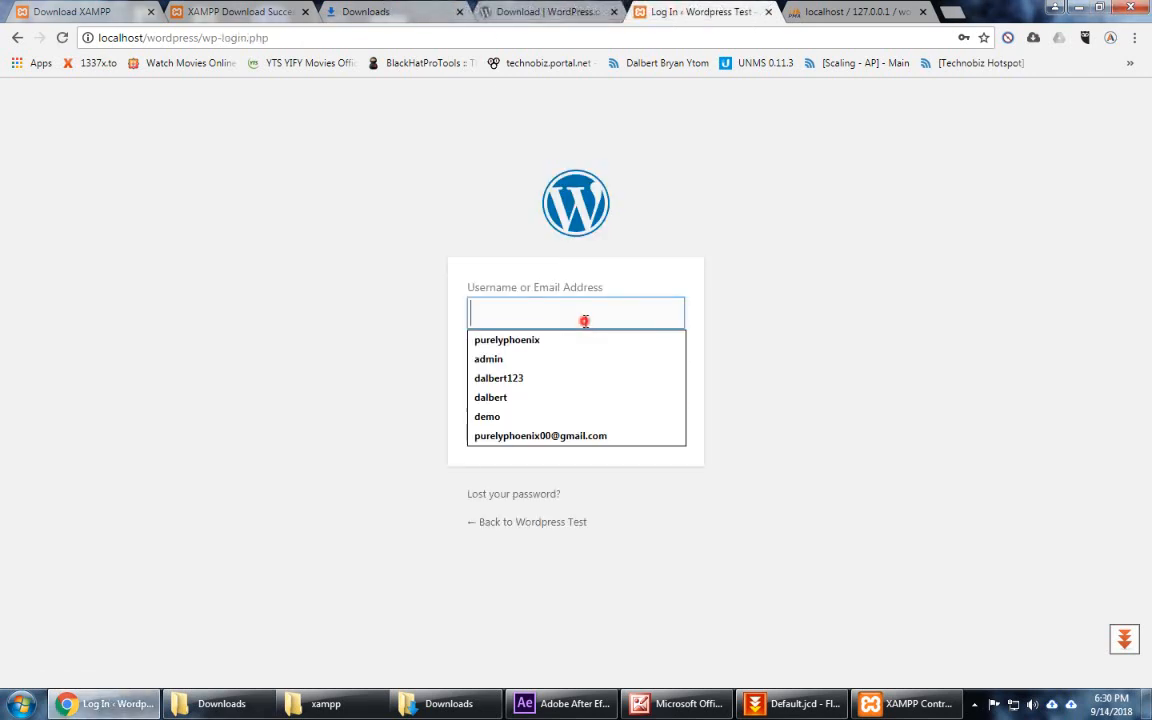
type("admin")
key("Tab")
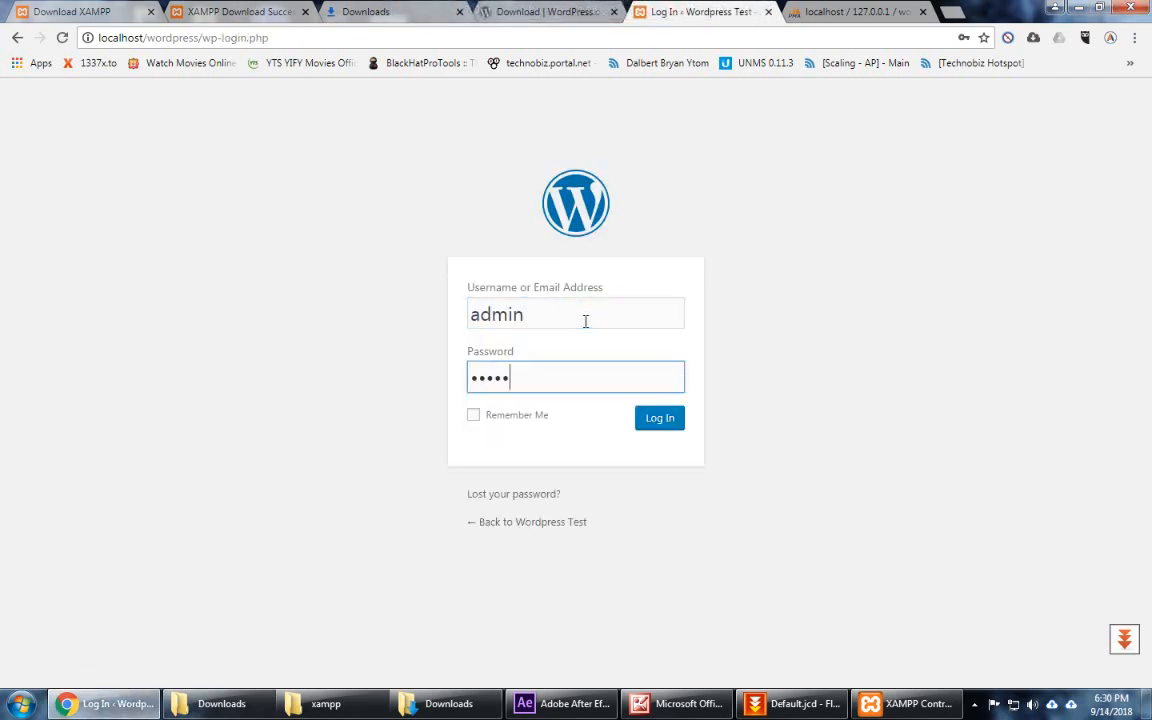
left_click(674, 429)
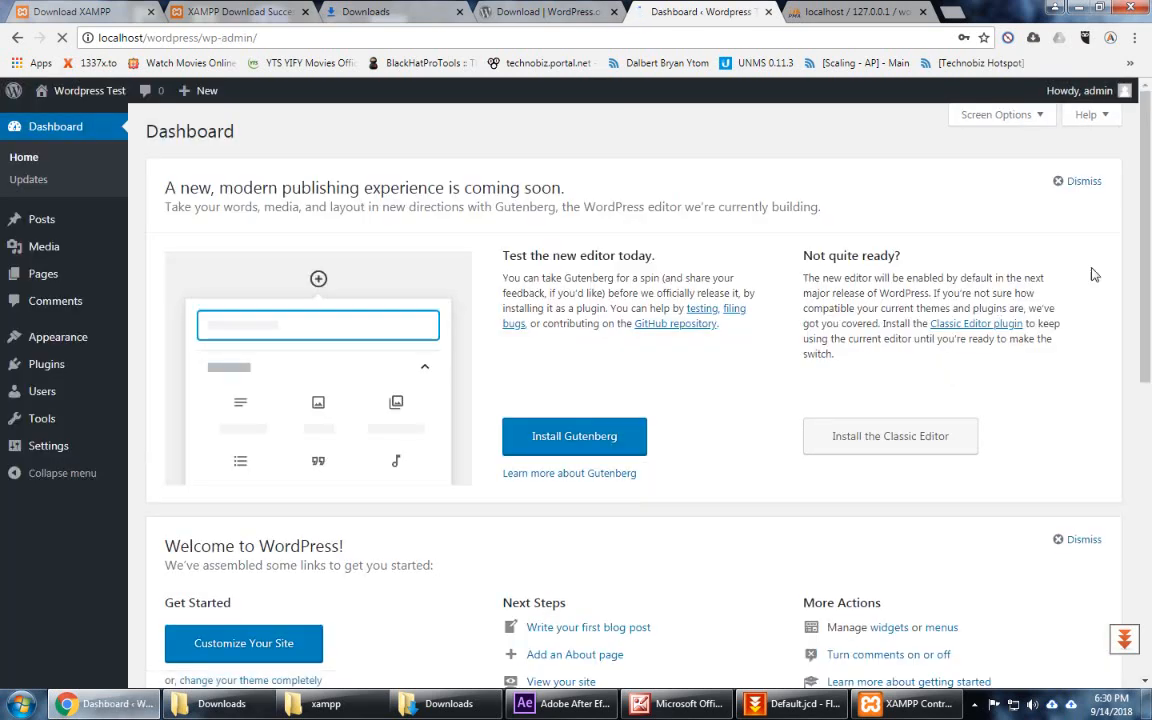
Step: Dismiss the Gutenberg panel and scroll down the dashboard and back to the top
left_click(1082, 181)
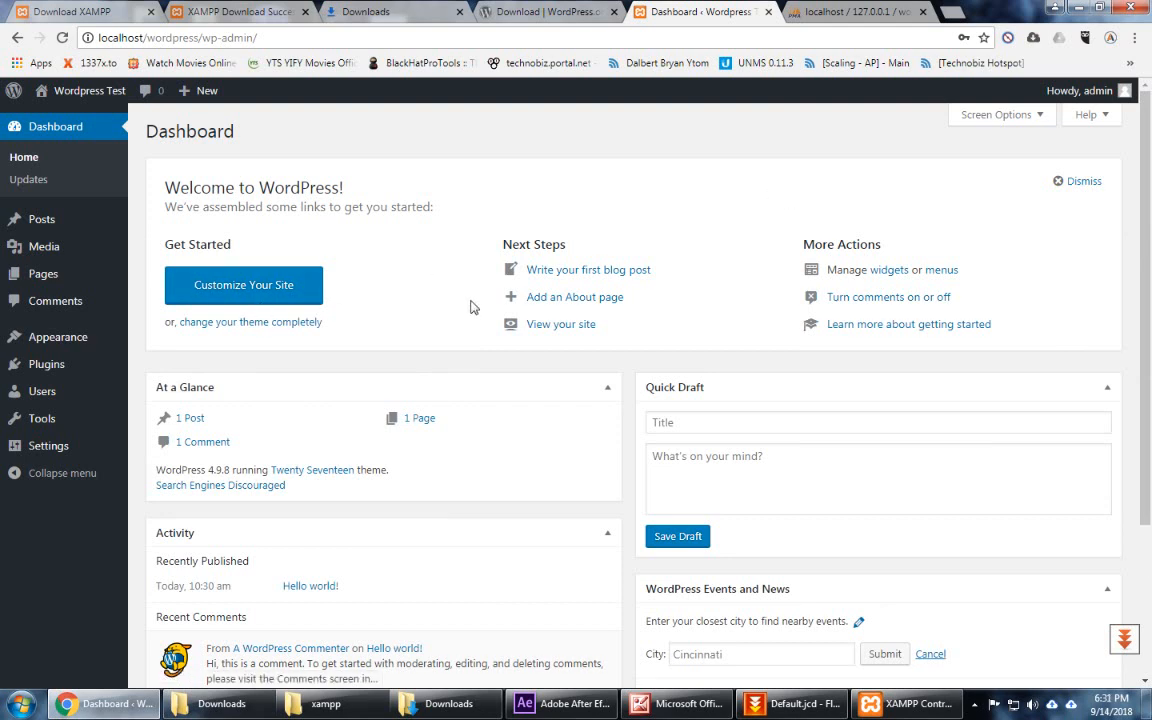
mouse_move(42, 350)
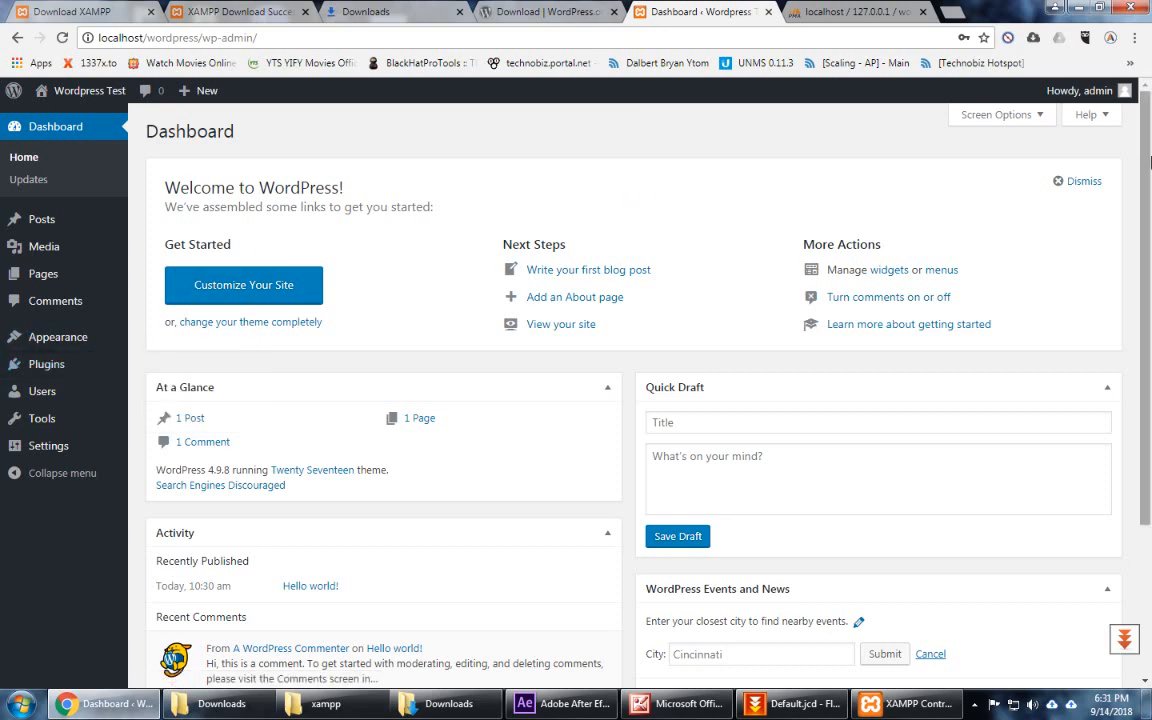
left_click_drag(1149, 150, 1149, 305)
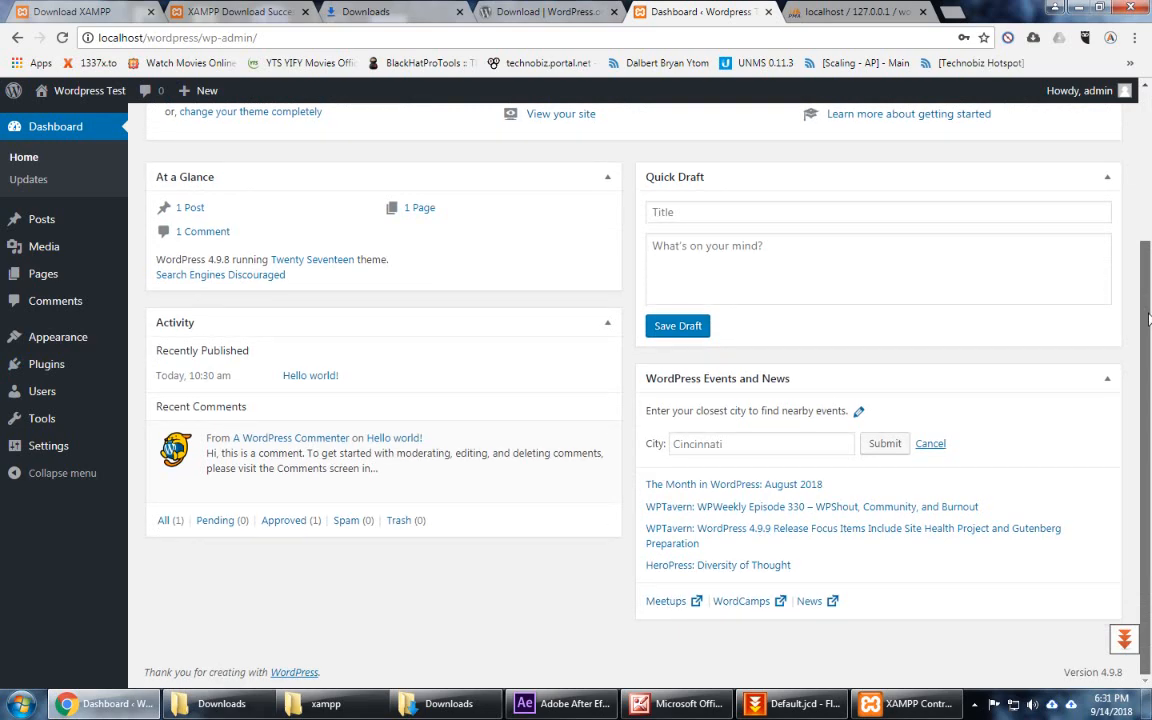
scroll(1149, 318, "up", 3)
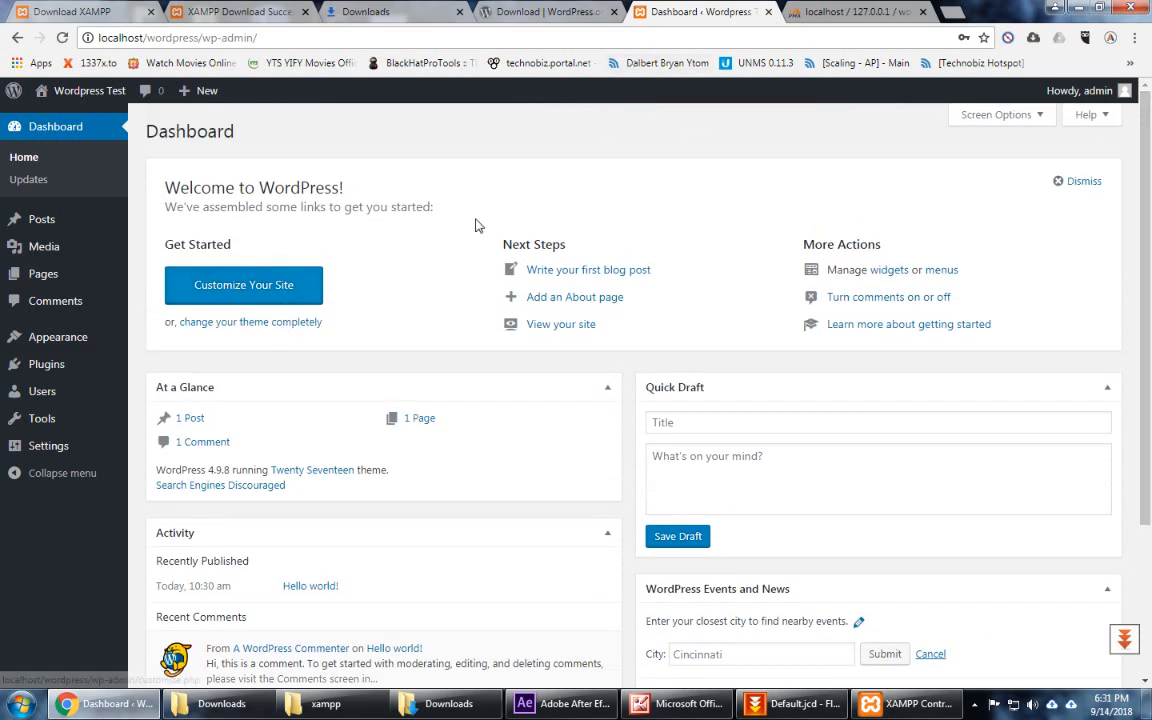
Step: In phpMyAdmin, browse the wp_users table of the wordpress database
left_click(818, 12)
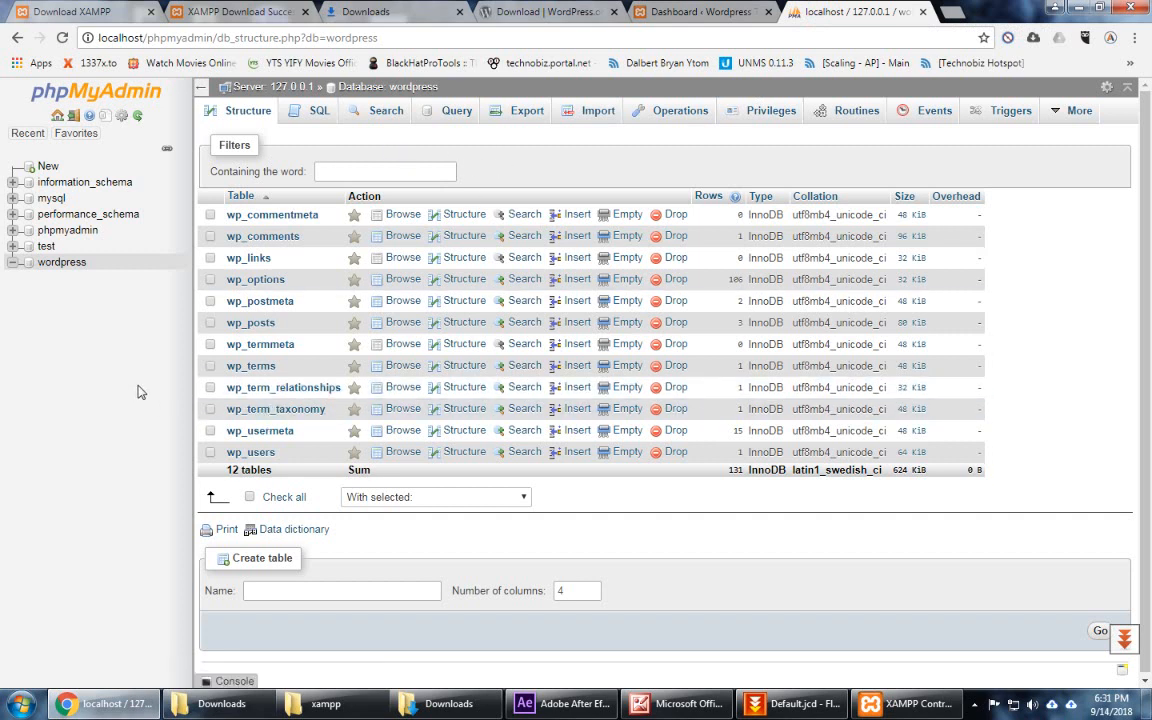
left_click(258, 456)
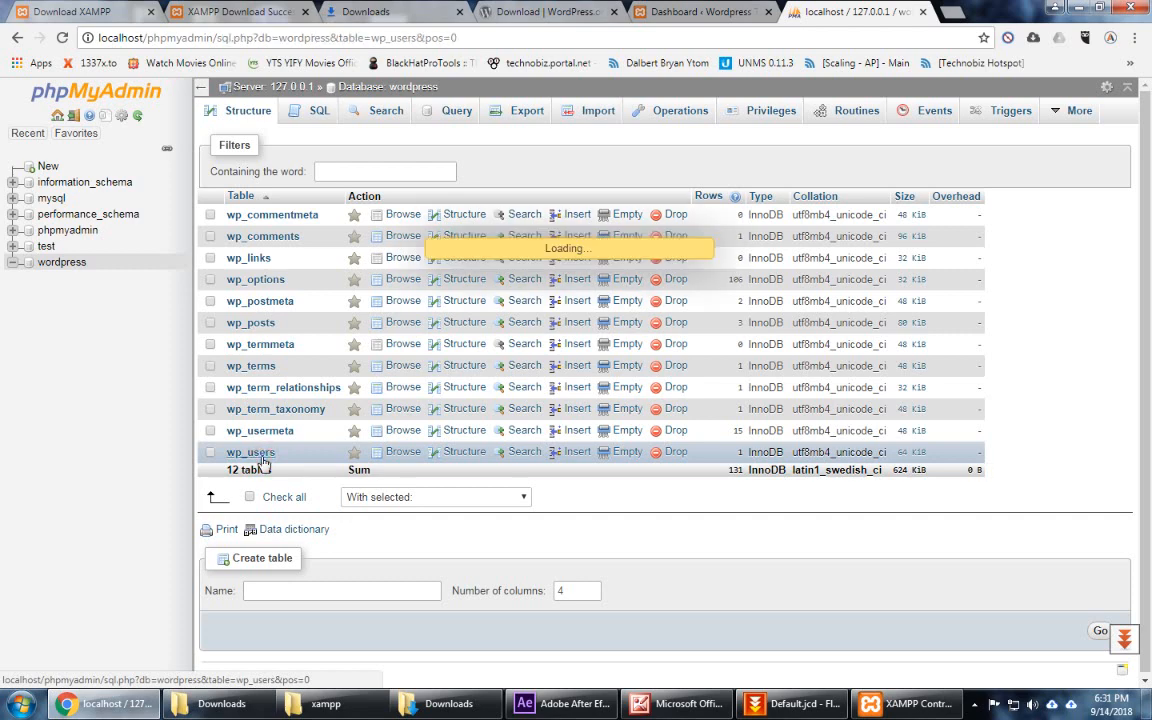
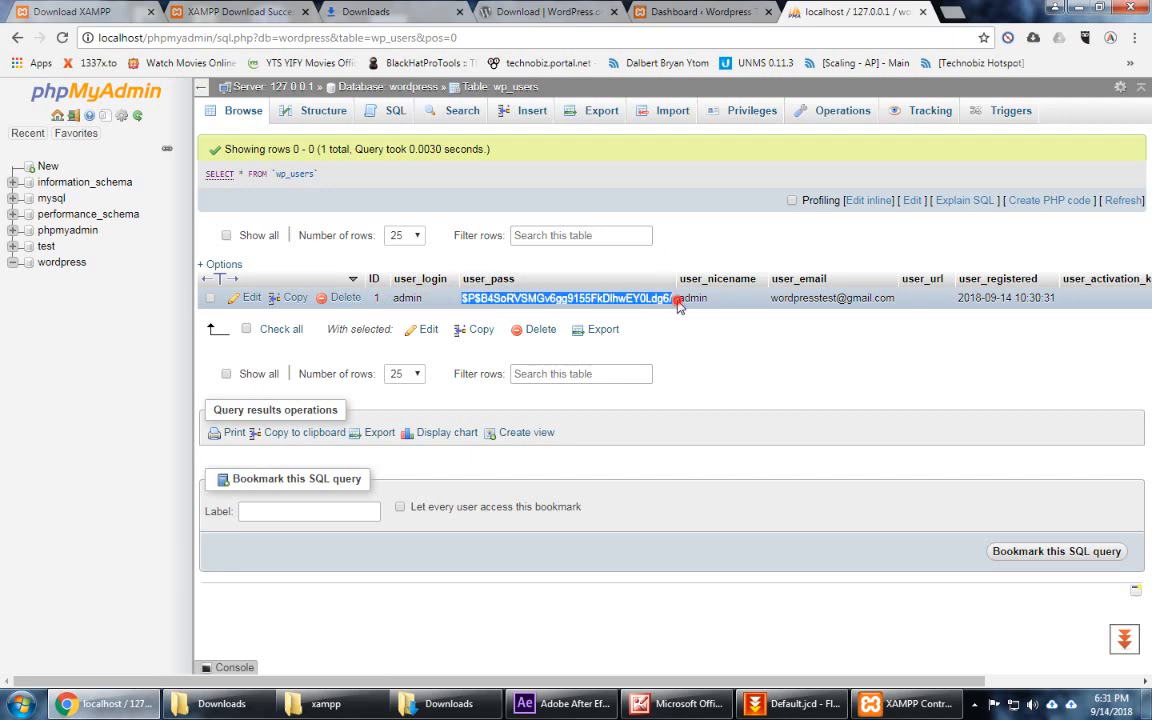
Step: Clear the selection on the admin row's password hash in the wp_users table
left_click(677, 305)
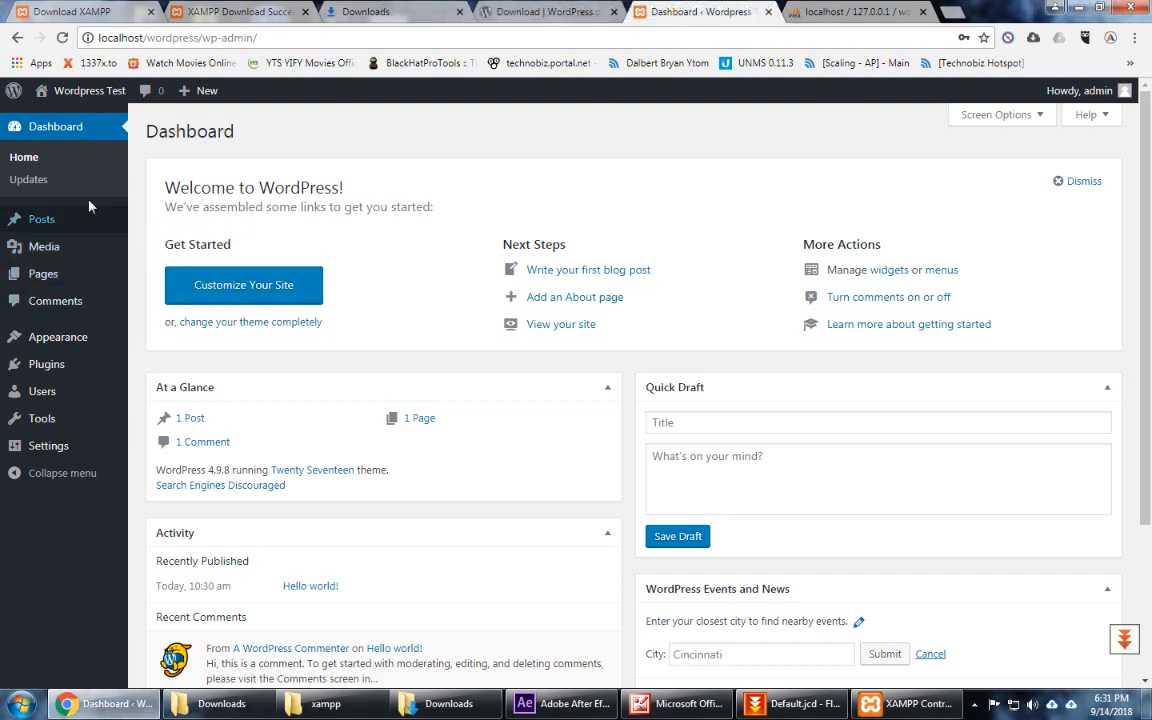
Step: Open the Apache localhost welcome page from the XAMPP Control Panel's Admin button
left_click(898, 712)
left_click_drag(593, 168, 612, 184)
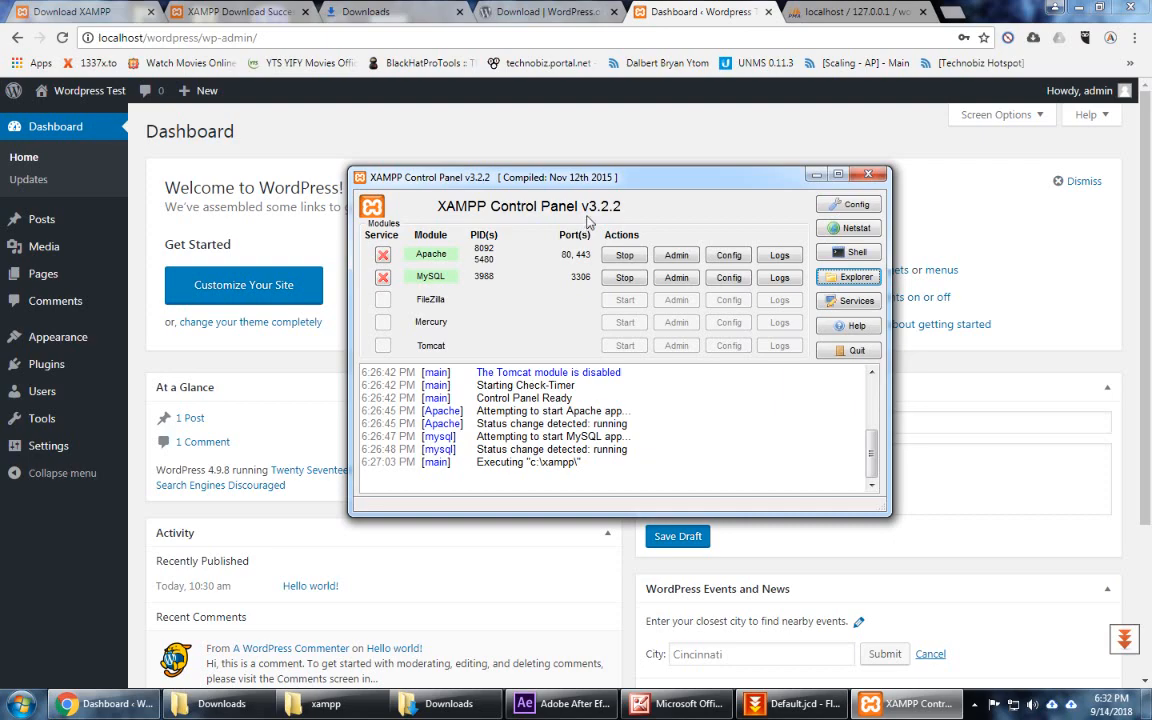
left_click(676, 255)
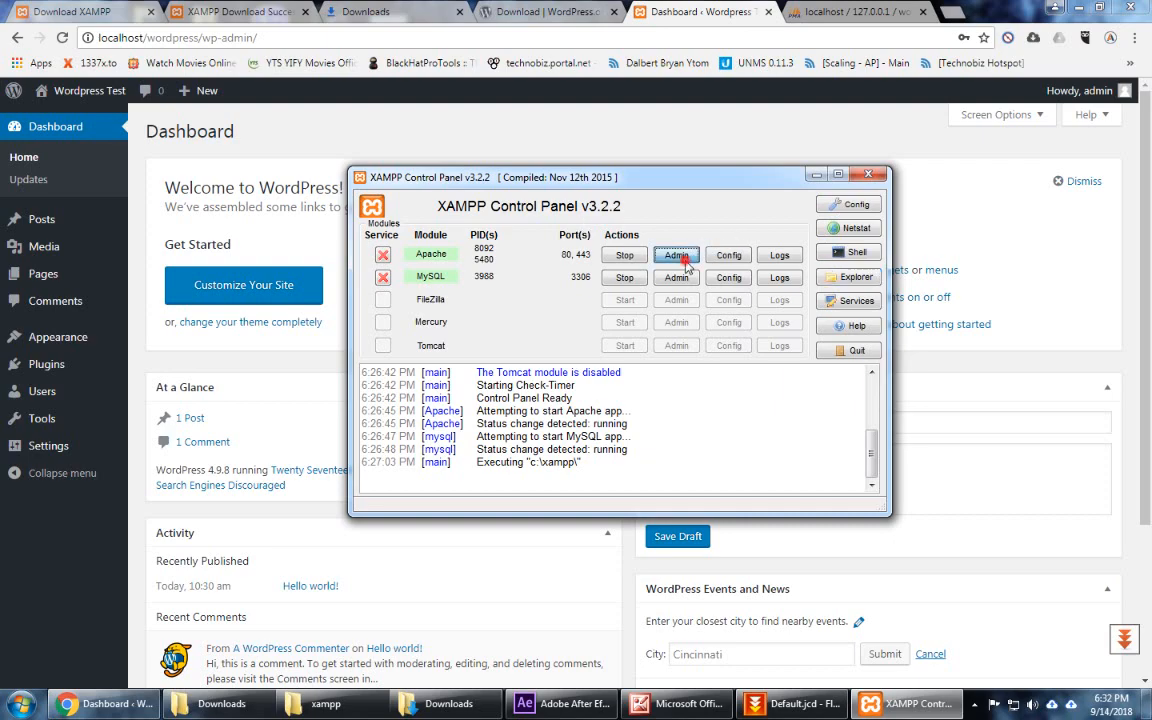
Step: Look over the XAMPP welcome page, then close it and start a blank tab
scroll(690, 343, "down", 3)
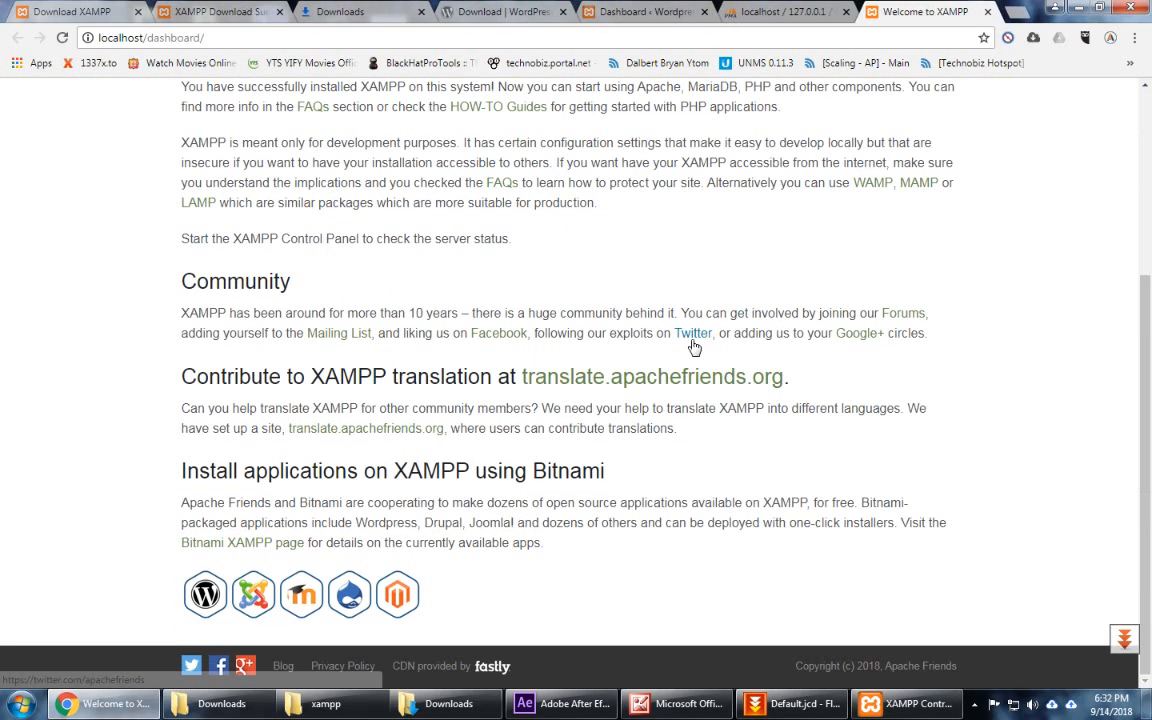
scroll(800, 301, "up", 4)
left_click(988, 12)
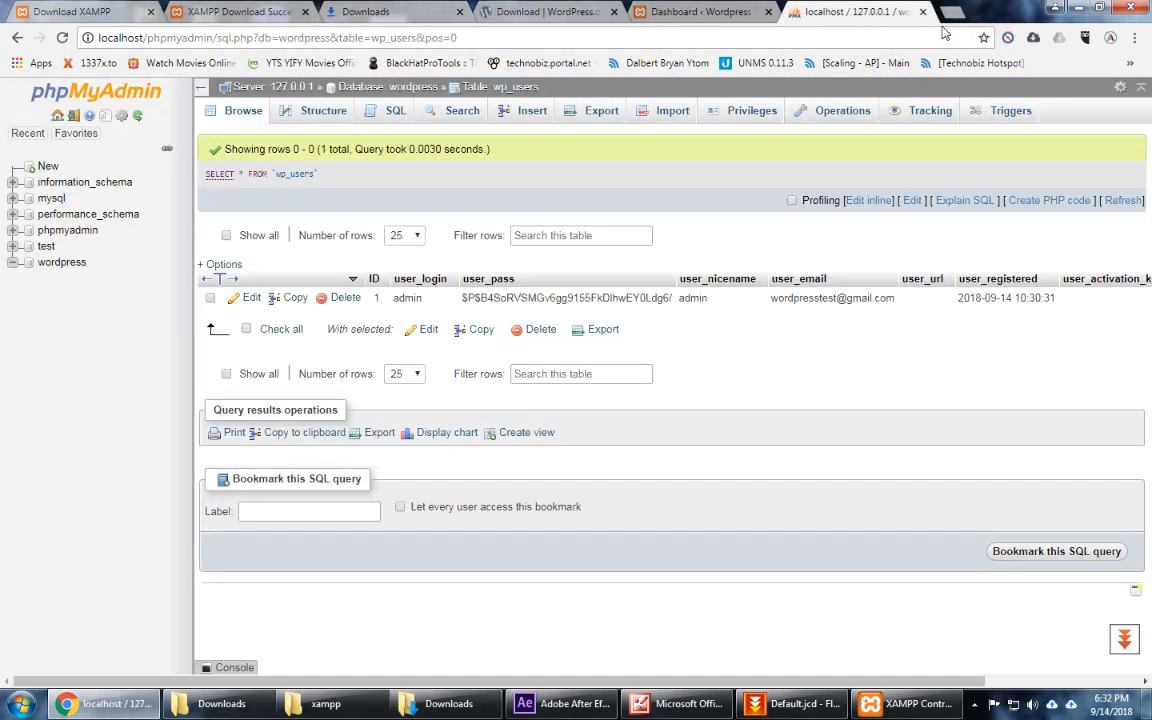
left_click(955, 18)
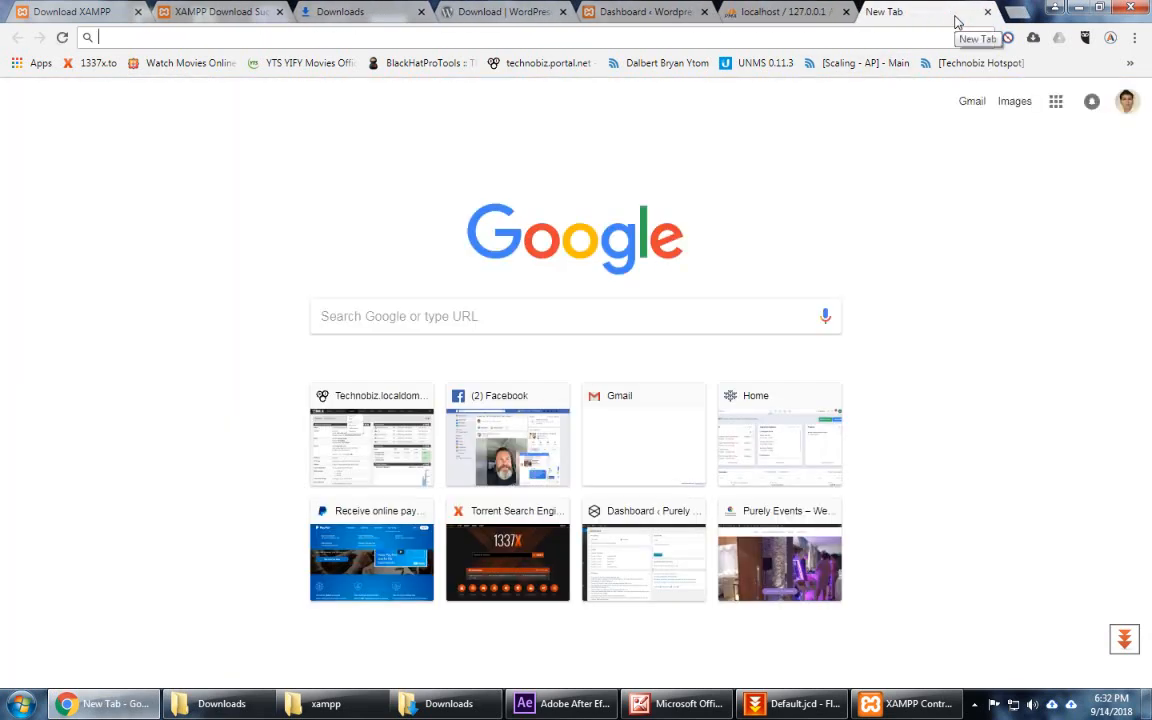
Step: Search Google for 'skype change ports' and view the featured snippet's screenshot, then return to results
type("skype change")
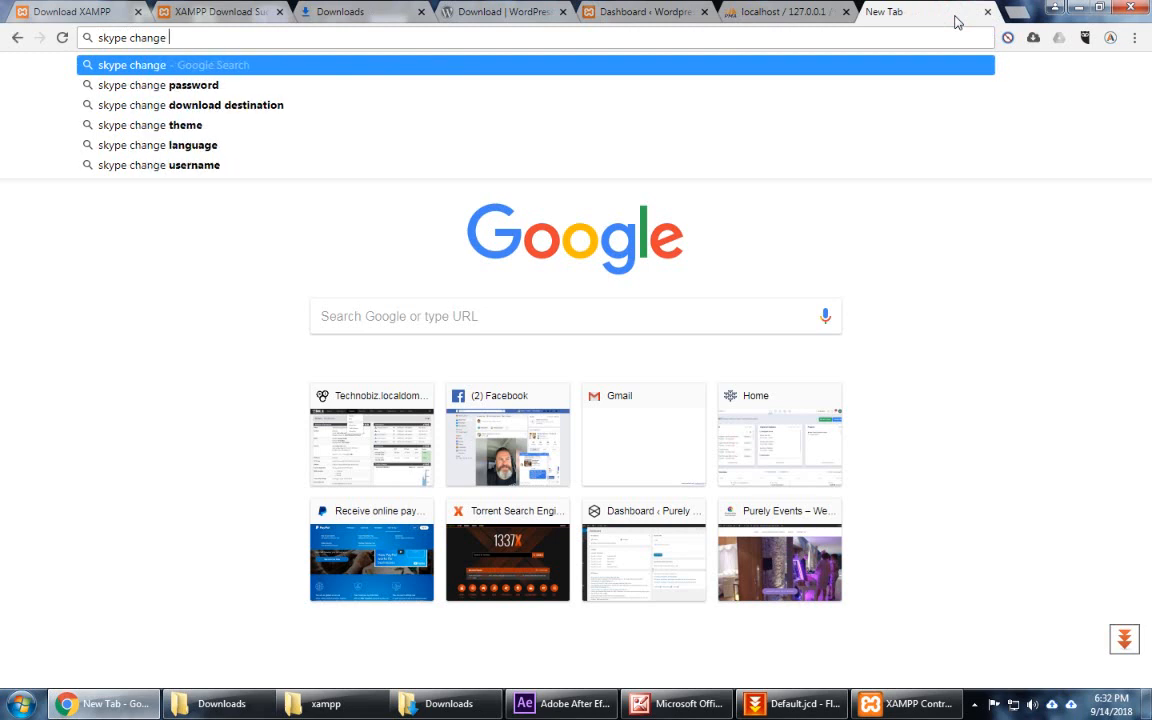
type("ports")
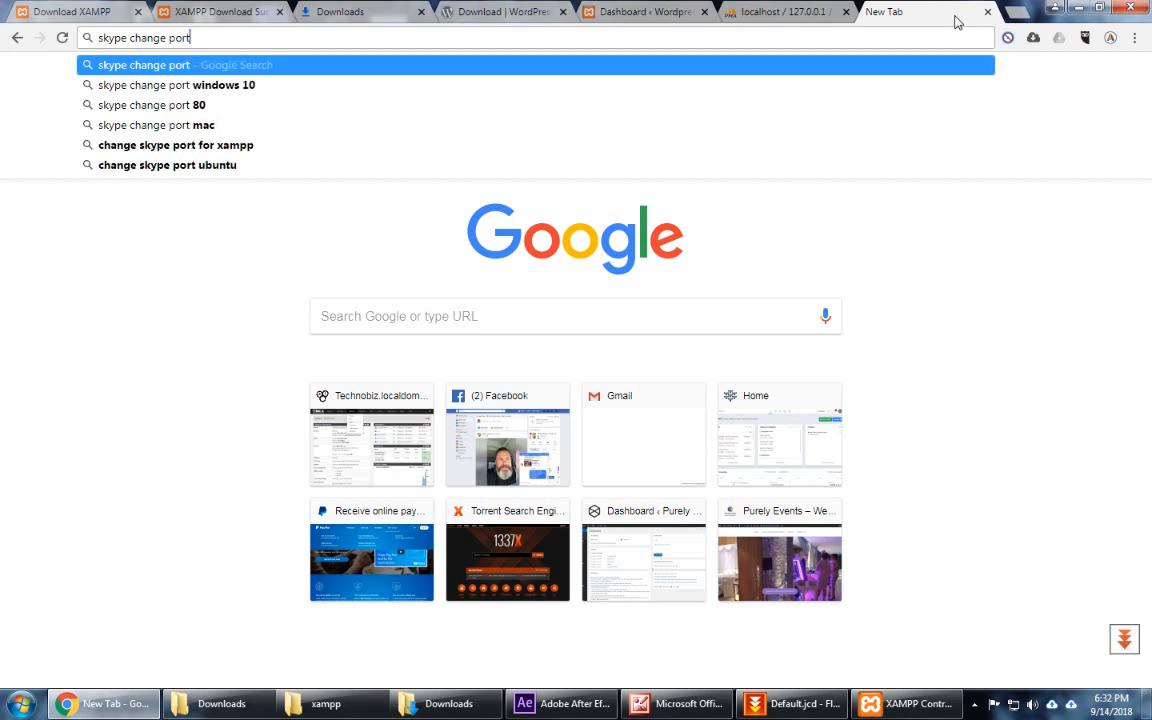
key("Return")
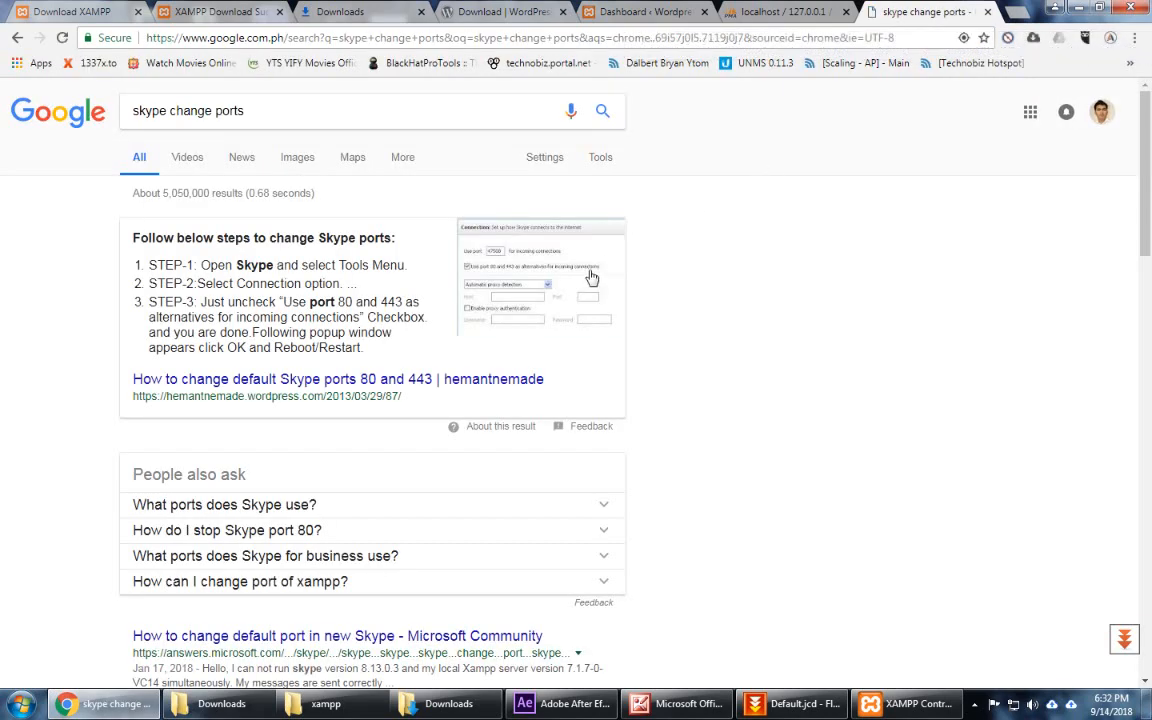
left_click(532, 281)
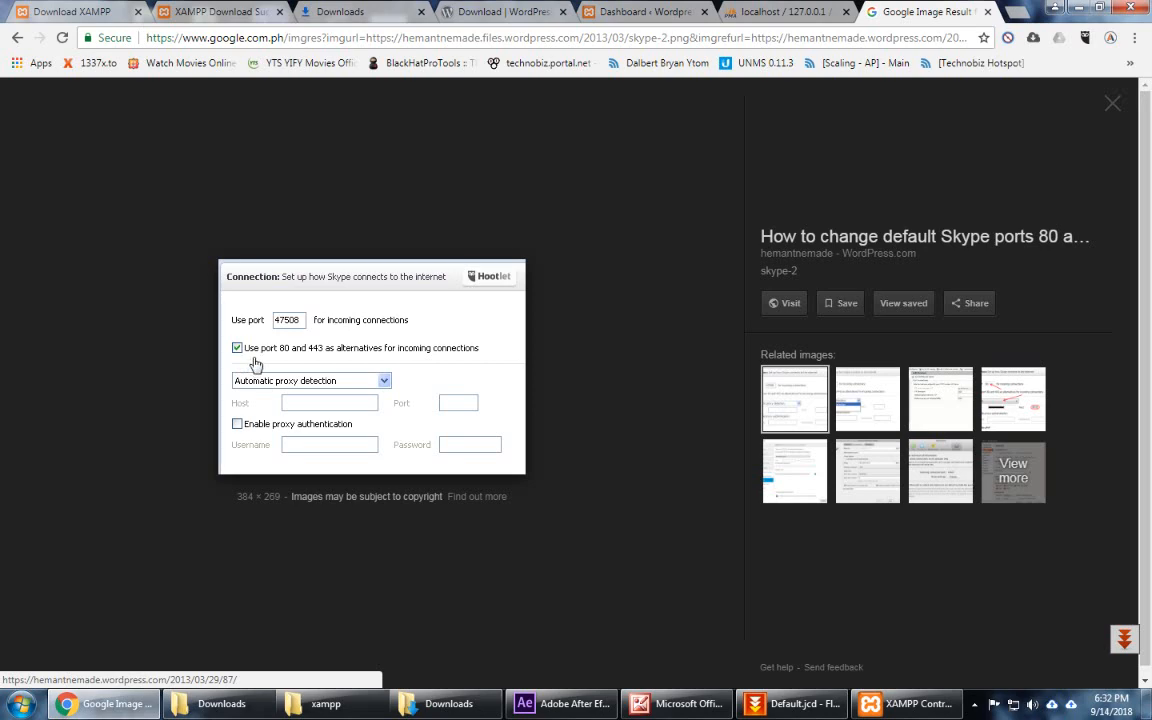
left_click(18, 38)
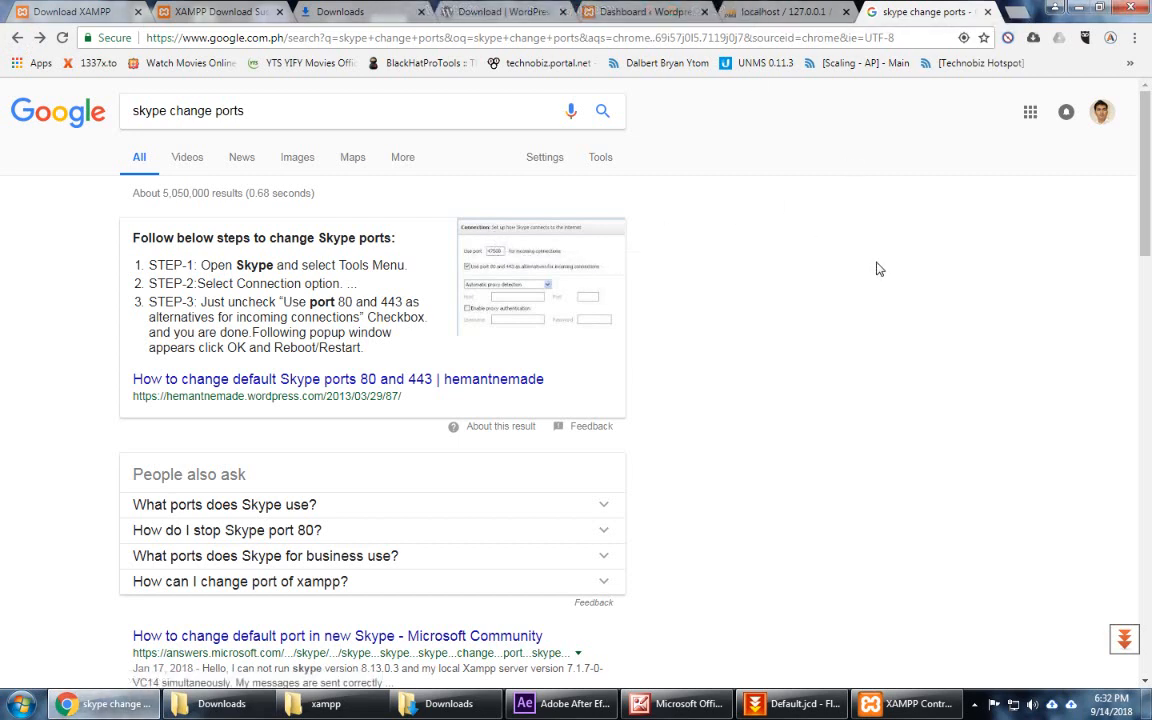
Step: Bring up the XAMPP Control Panel and position its window beside the browser
left_click(912, 710)
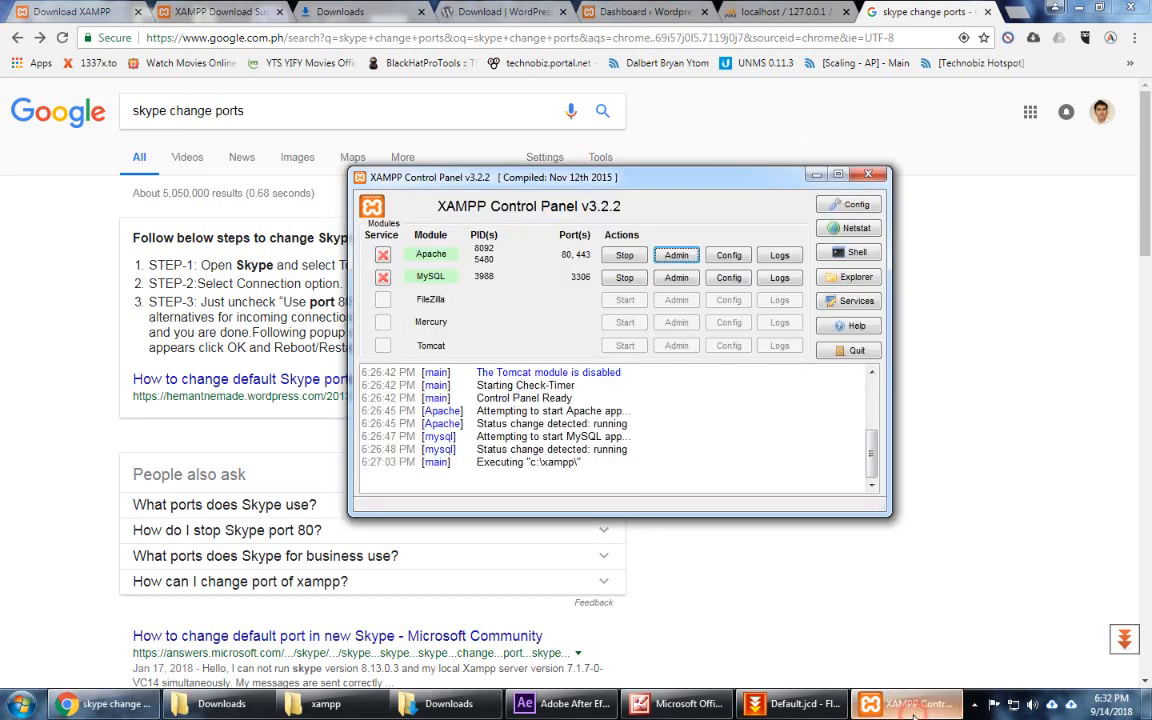
double_click(604, 180)
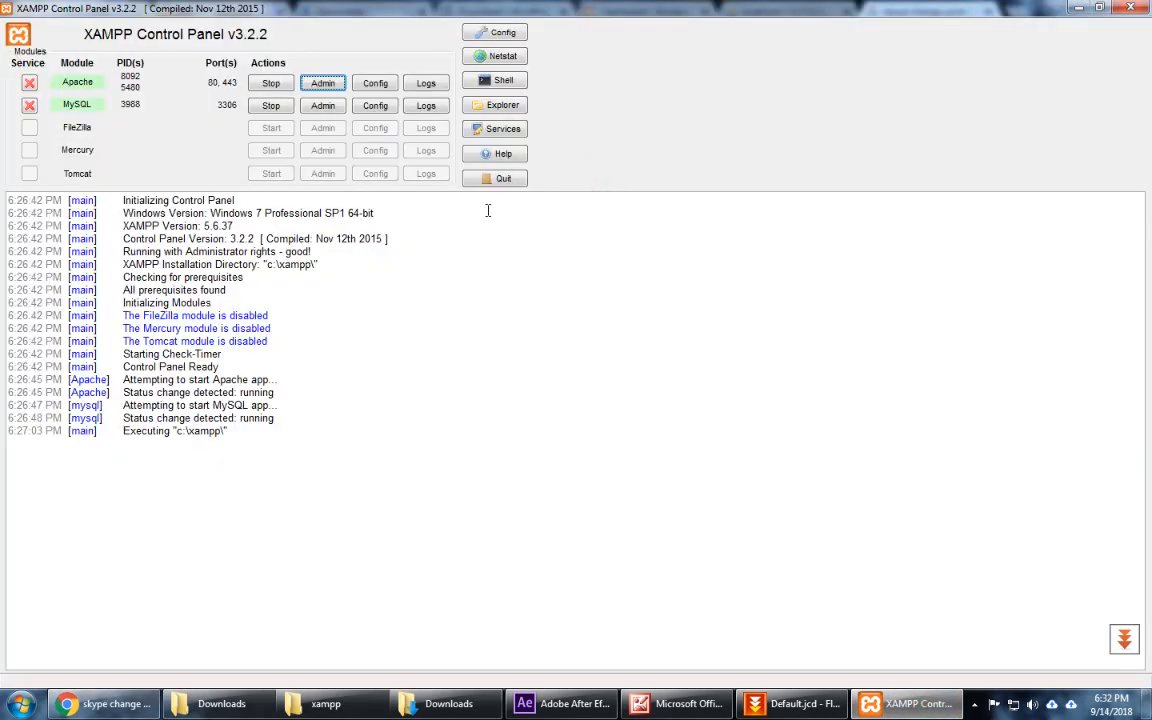
double_click(604, 8)
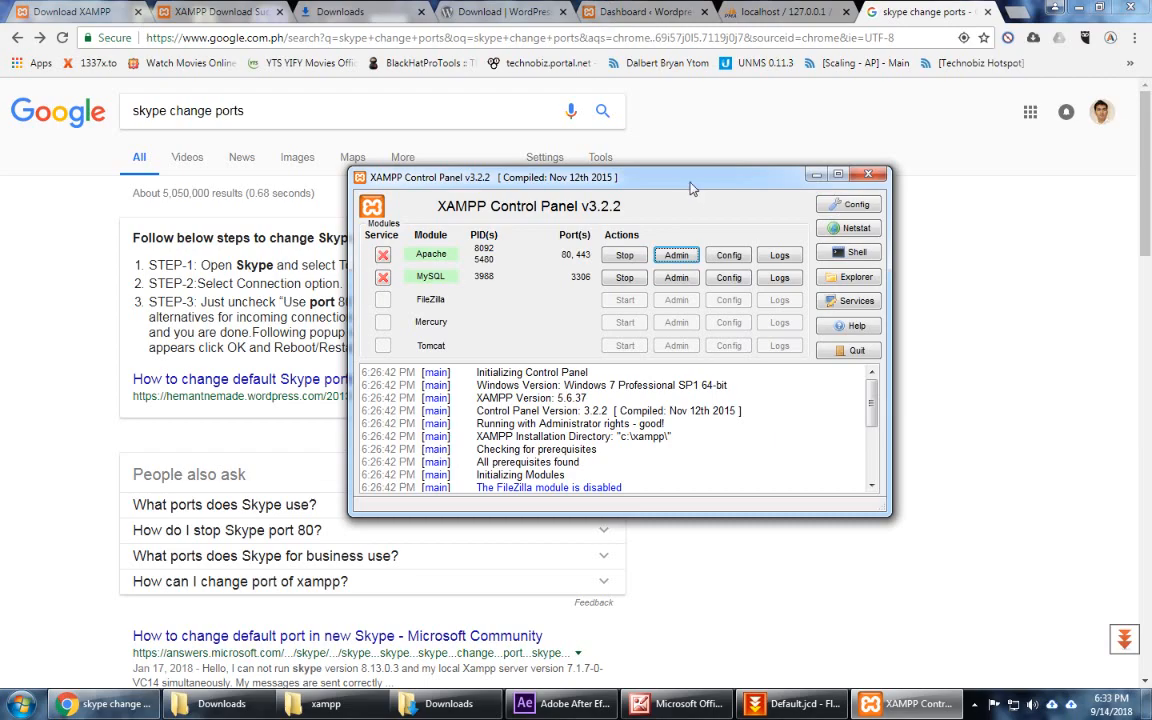
left_click_drag(682, 189, 424, 233)
double_click(424, 233)
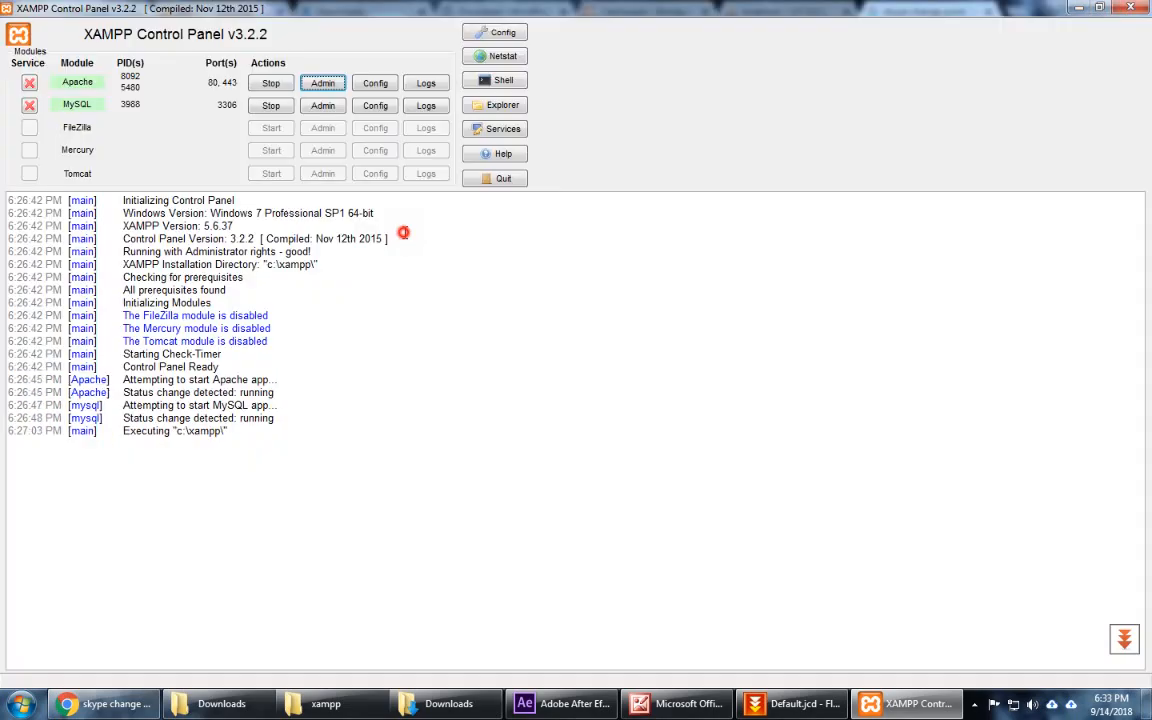
double_click(533, 10)
left_click(533, 12)
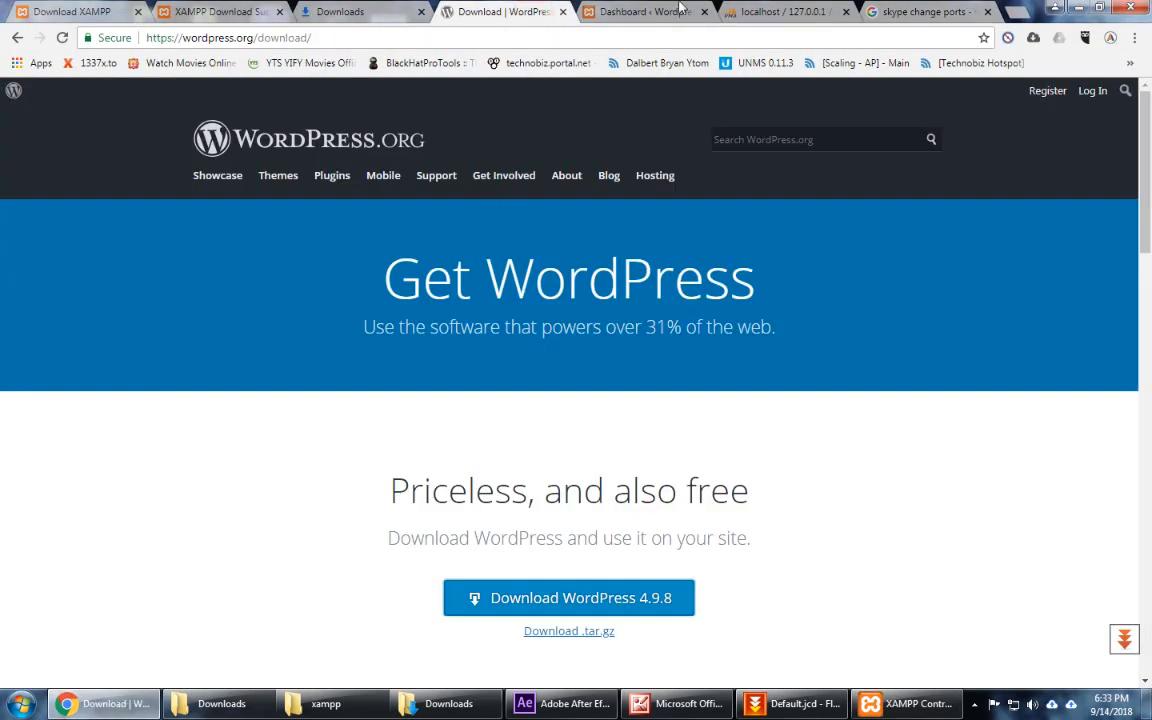
left_click(905, 705)
left_click_drag(371, 236, 604, 230)
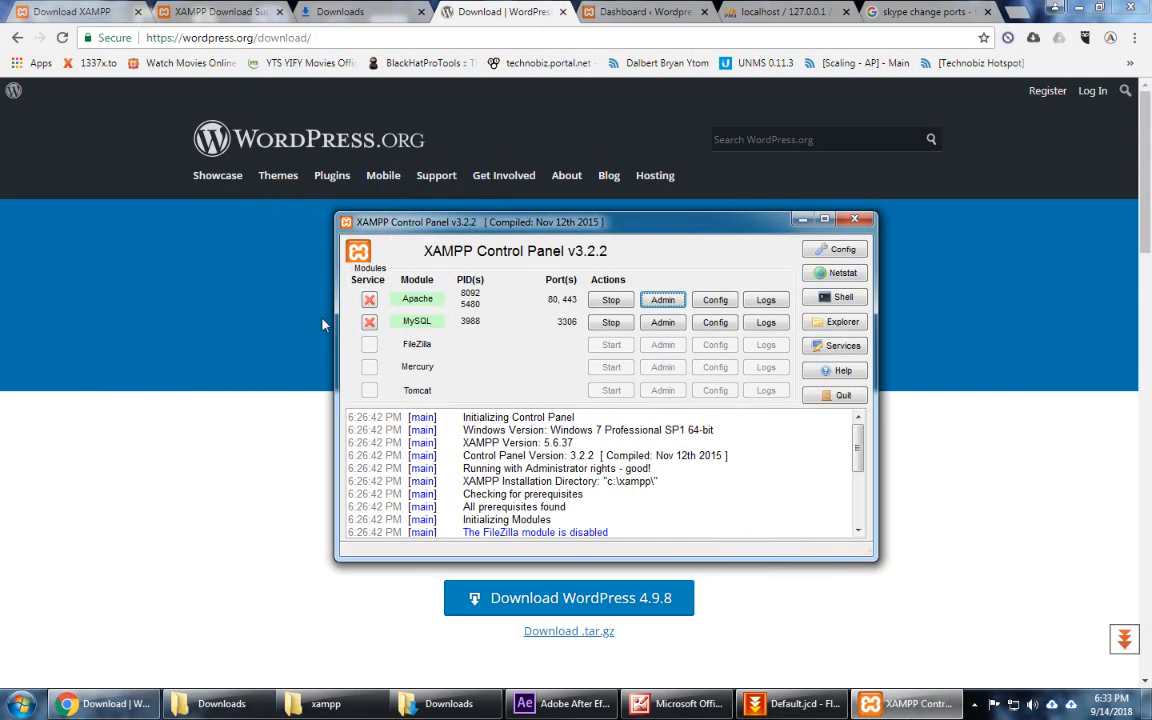
Step: Stop Apache and MySQL and install both as Windows services
left_click(370, 301)
left_click(680, 376)
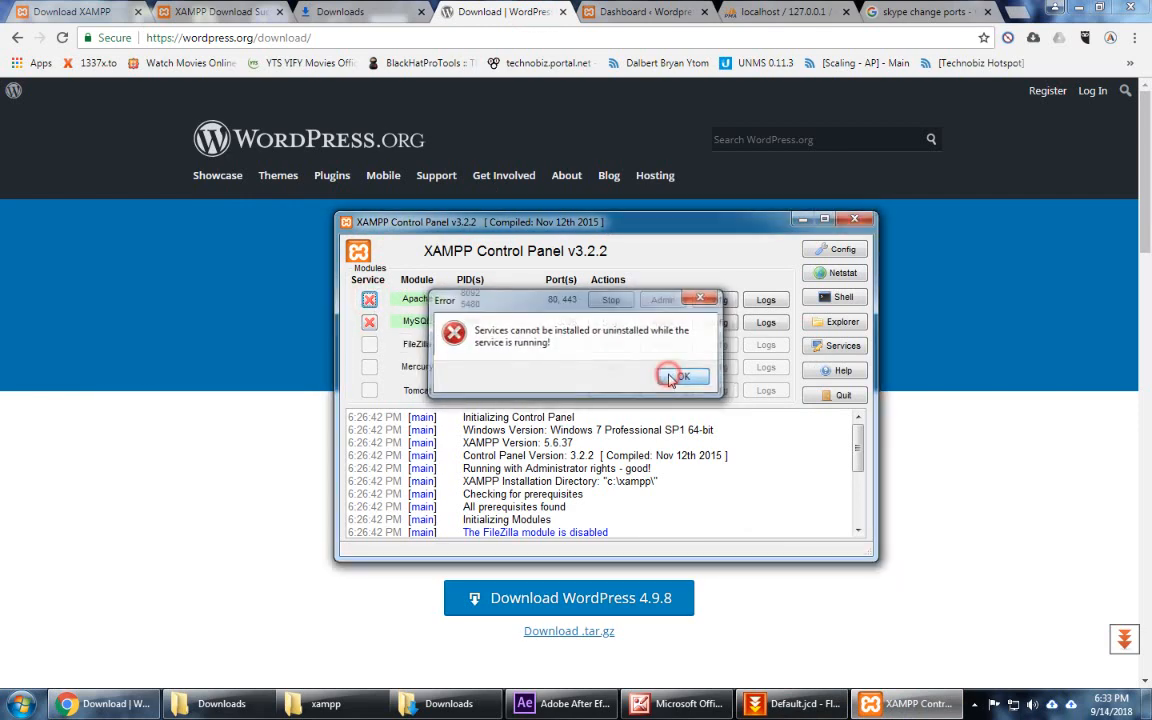
left_click(611, 301)
left_click(370, 301)
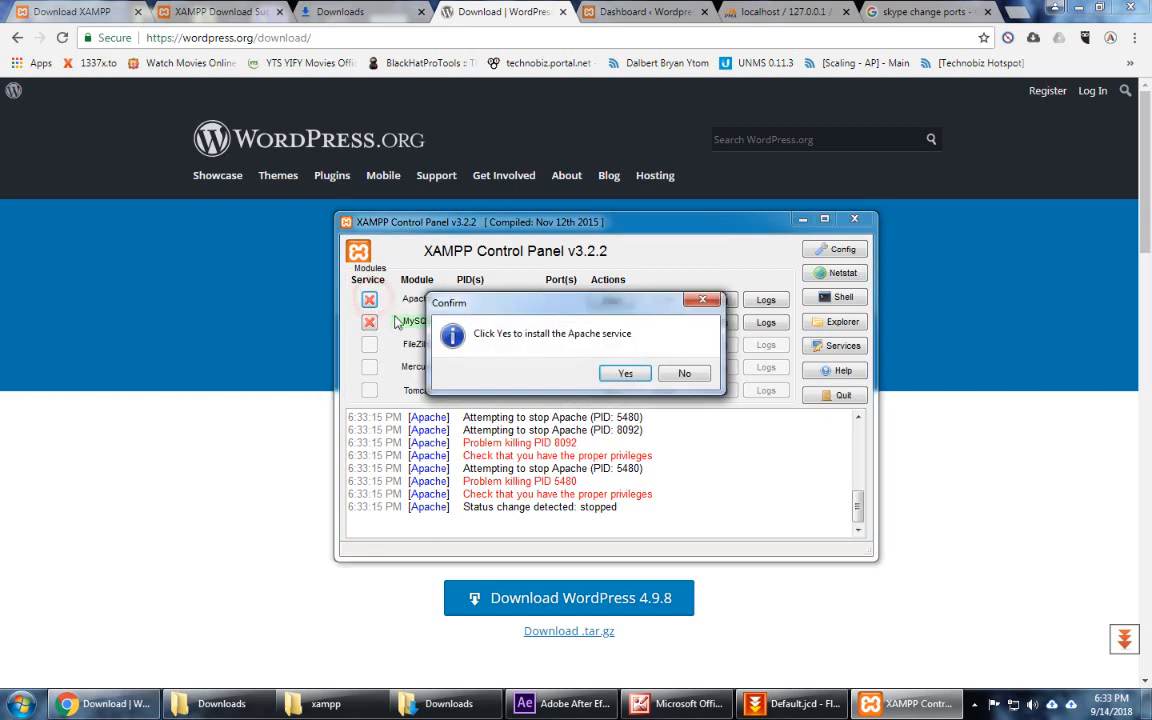
left_click(622, 373)
left_click(611, 323)
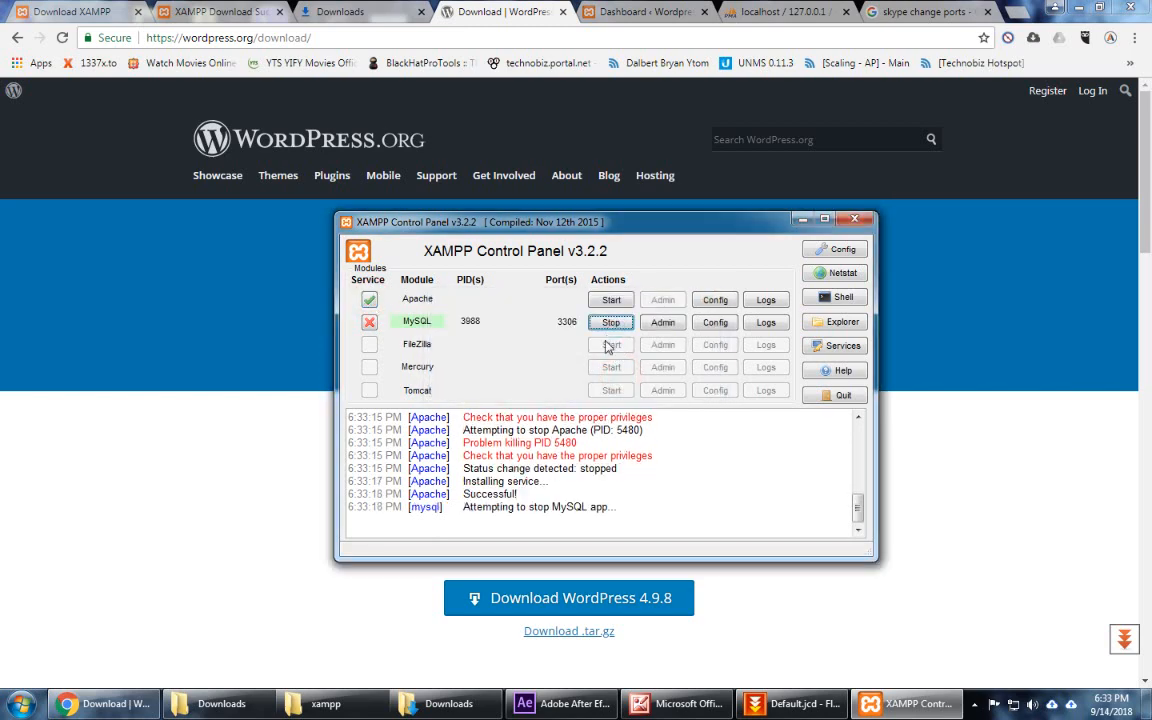
left_click(369, 322)
left_click(622, 373)
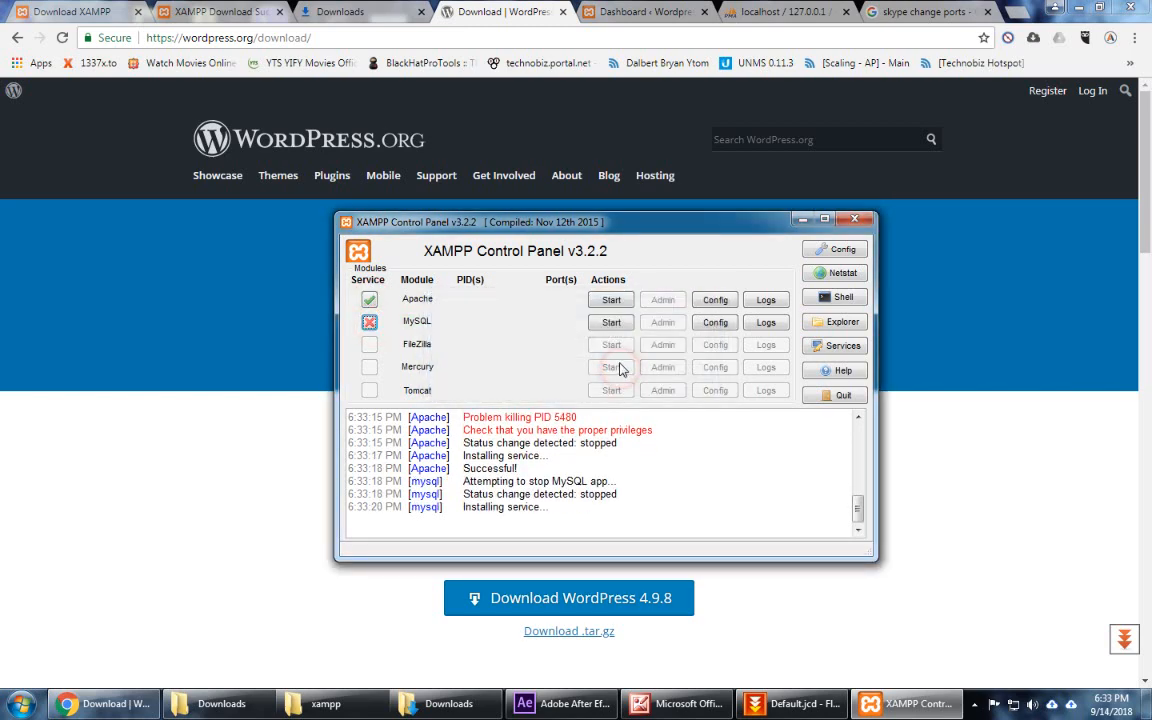
Step: Start the Apache and MySQL servers again
left_click(607, 302)
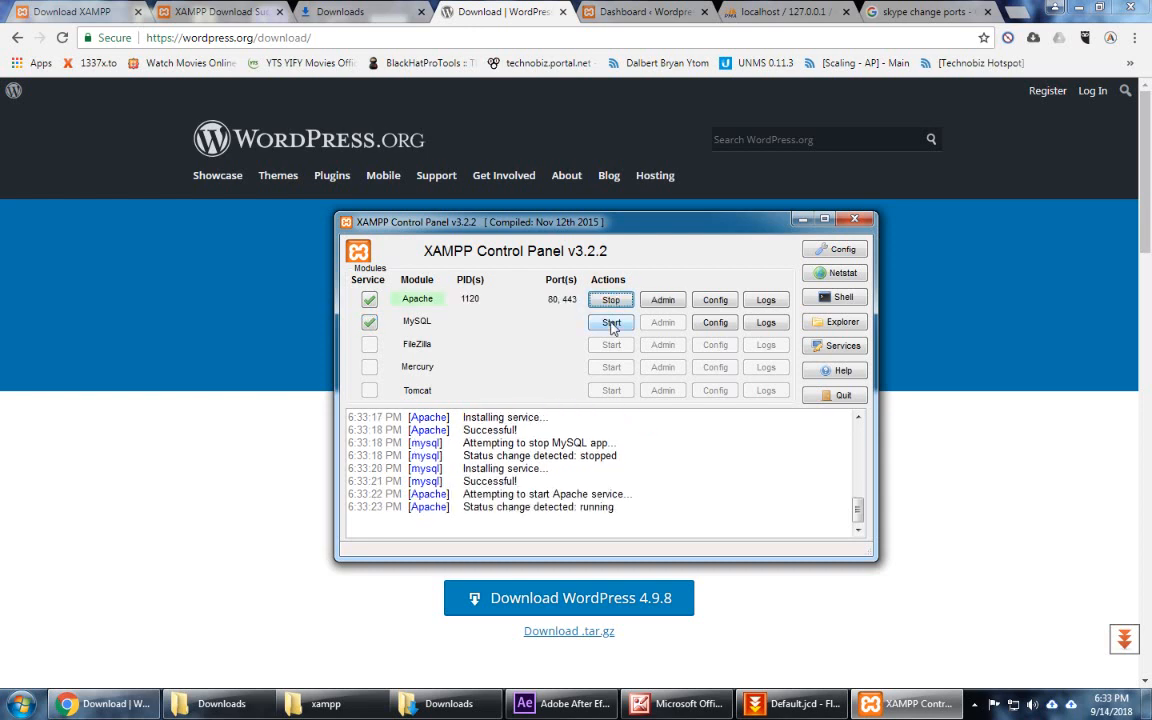
left_click(611, 323)
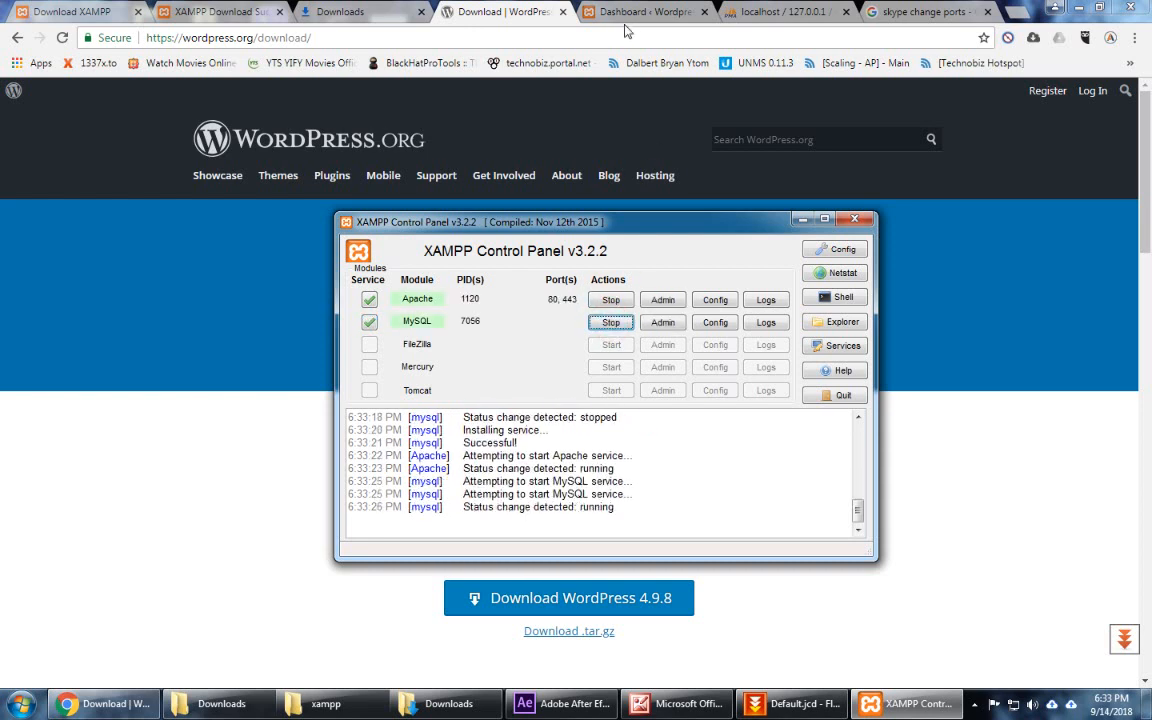
left_click(585, 12)
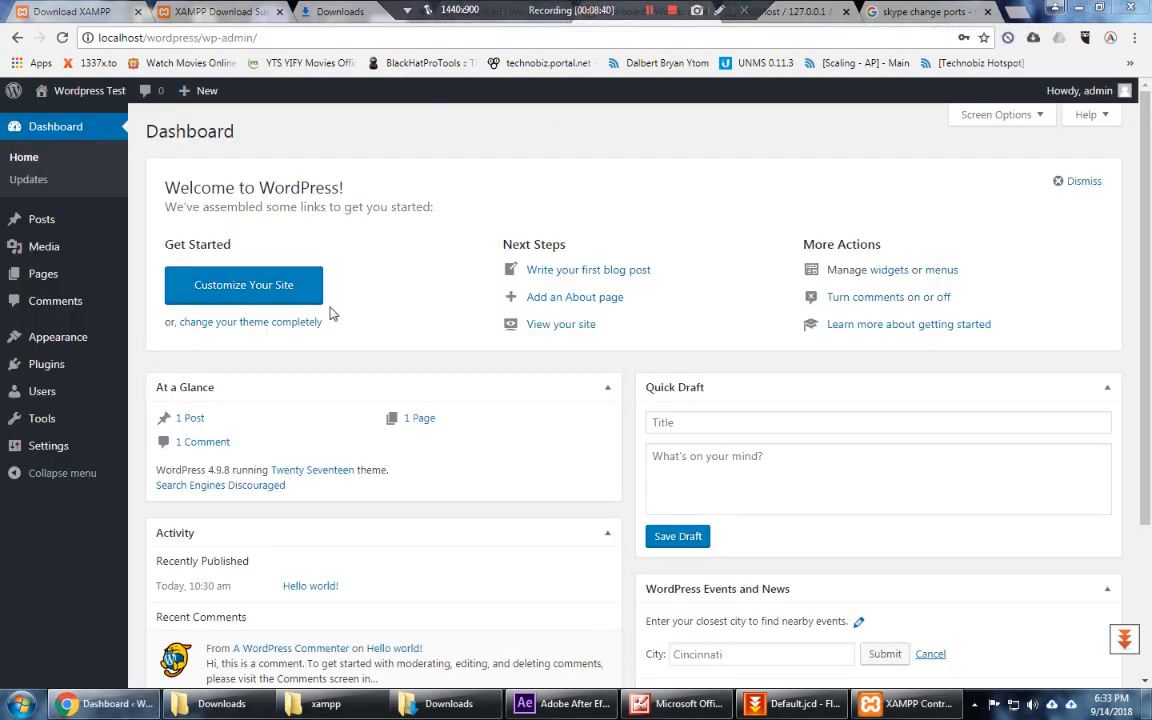
Step: Open Settings > General from the WordPress admin sidebar
left_click(40, 449)
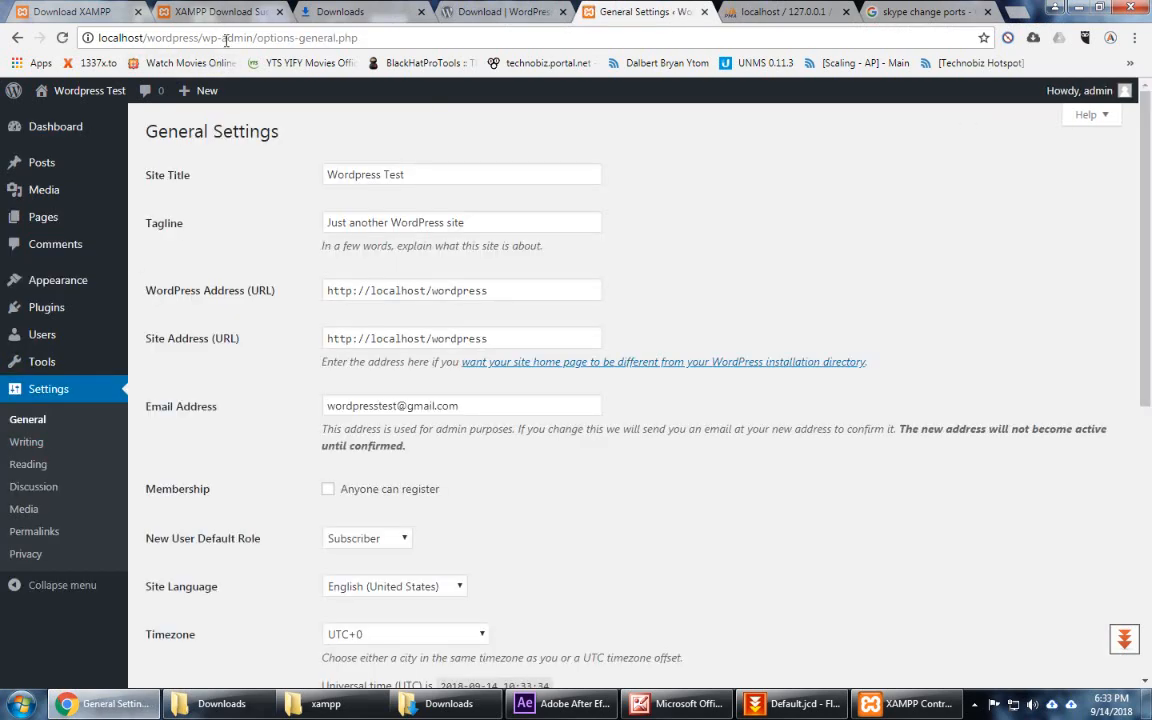
Step: In Explorer, browse from the xampp folder into htdocs\wordpress
mouse_move(335, 710)
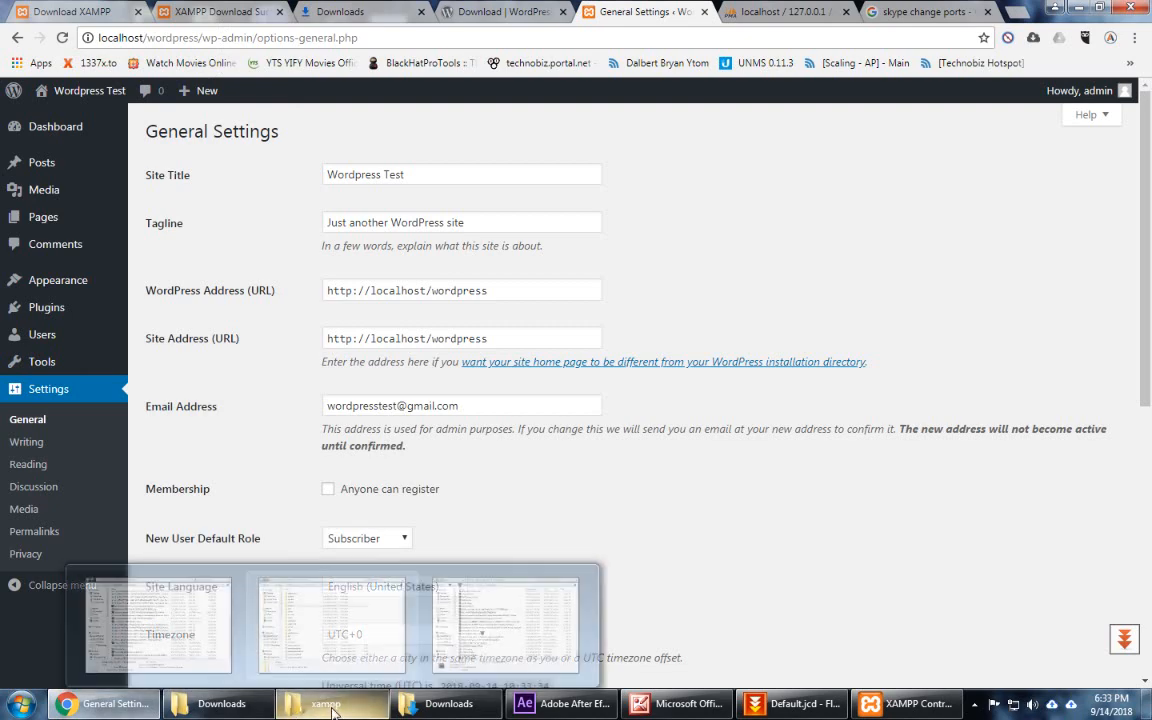
left_click(331, 625)
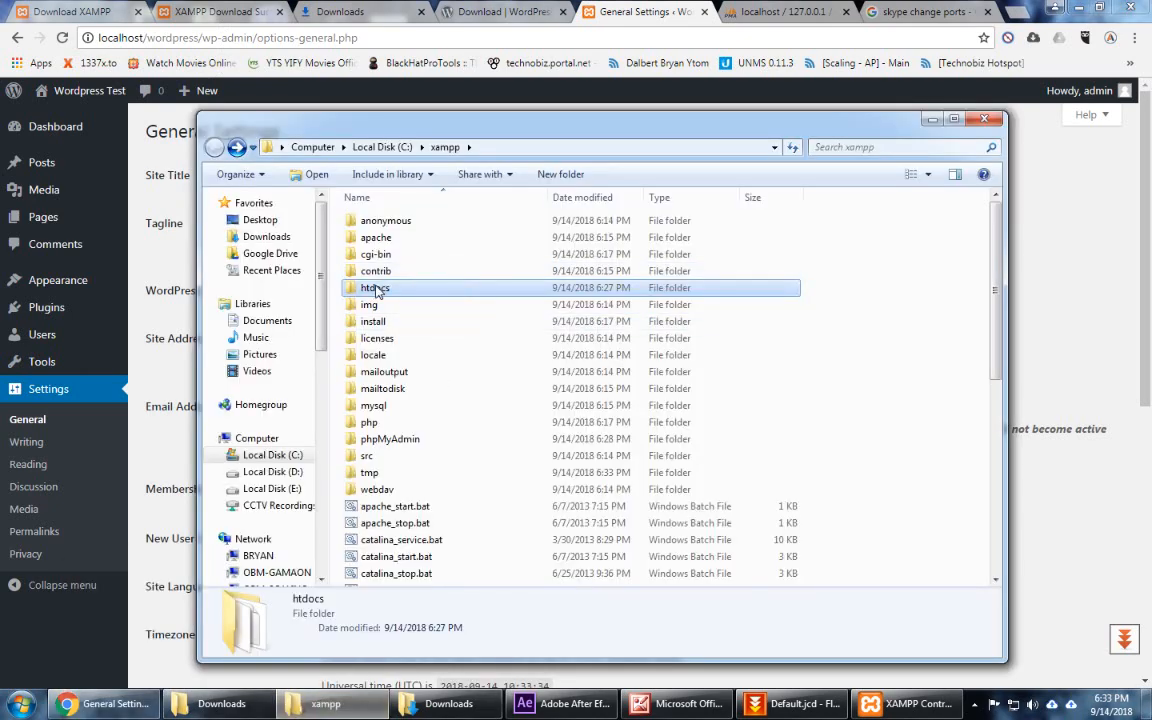
double_click(376, 289)
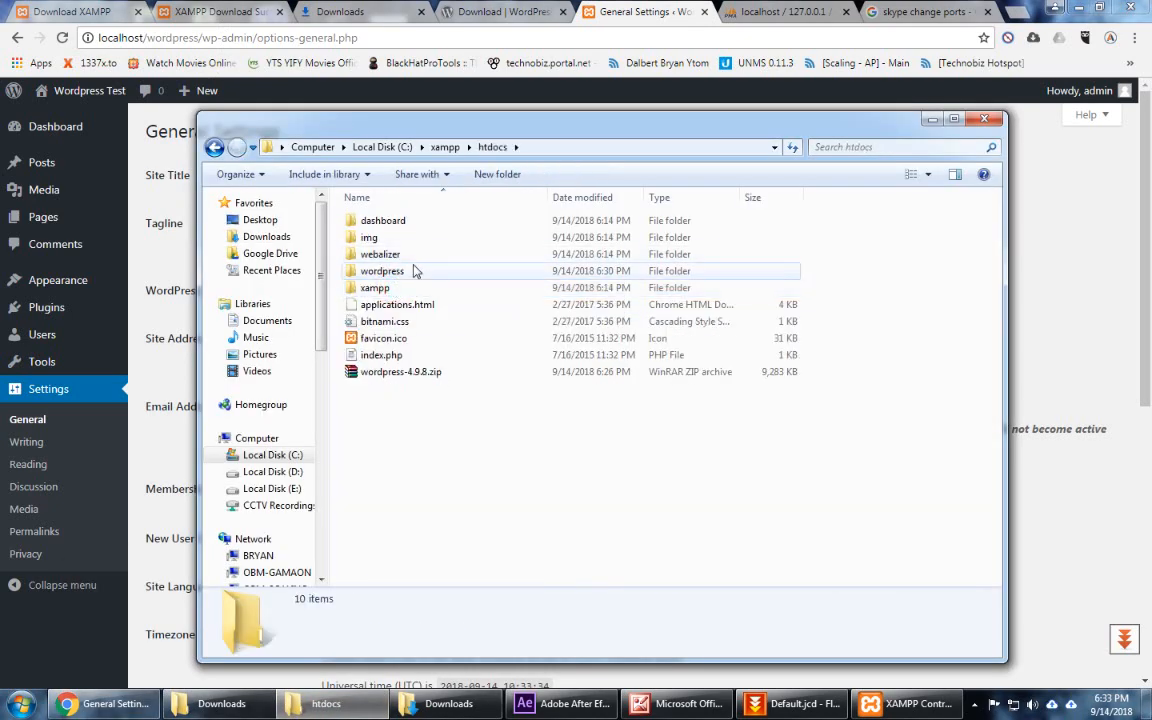
double_click(383, 271)
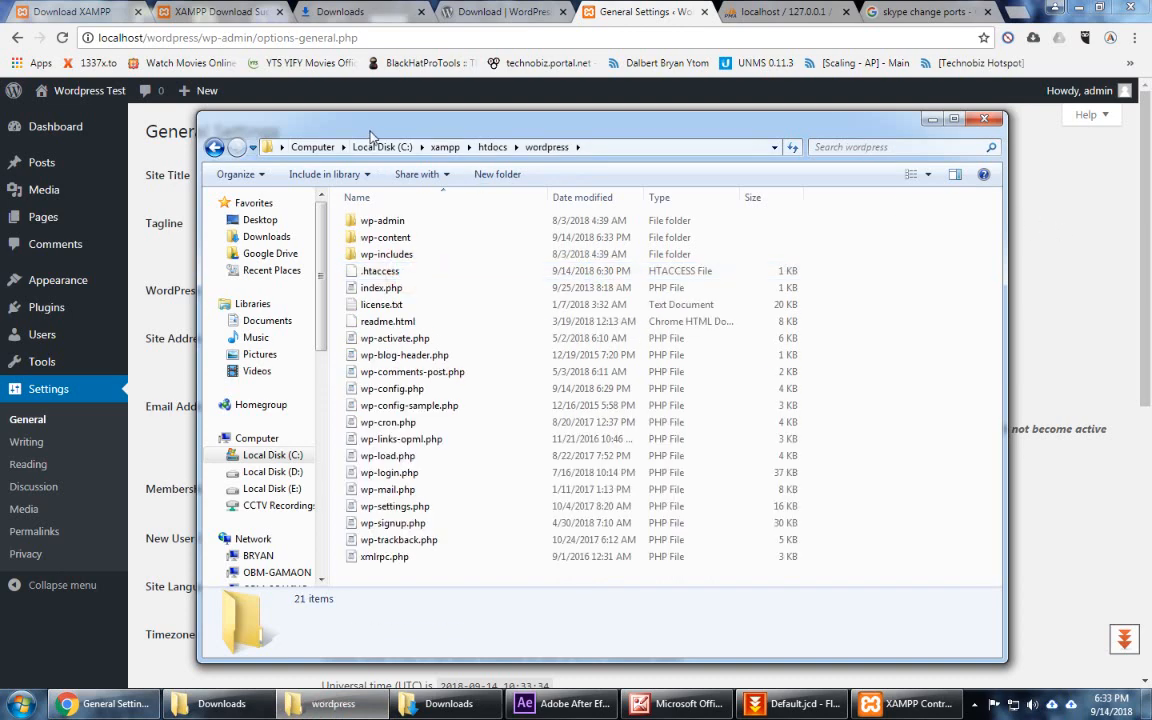
left_click_drag(370, 133, 410, 133)
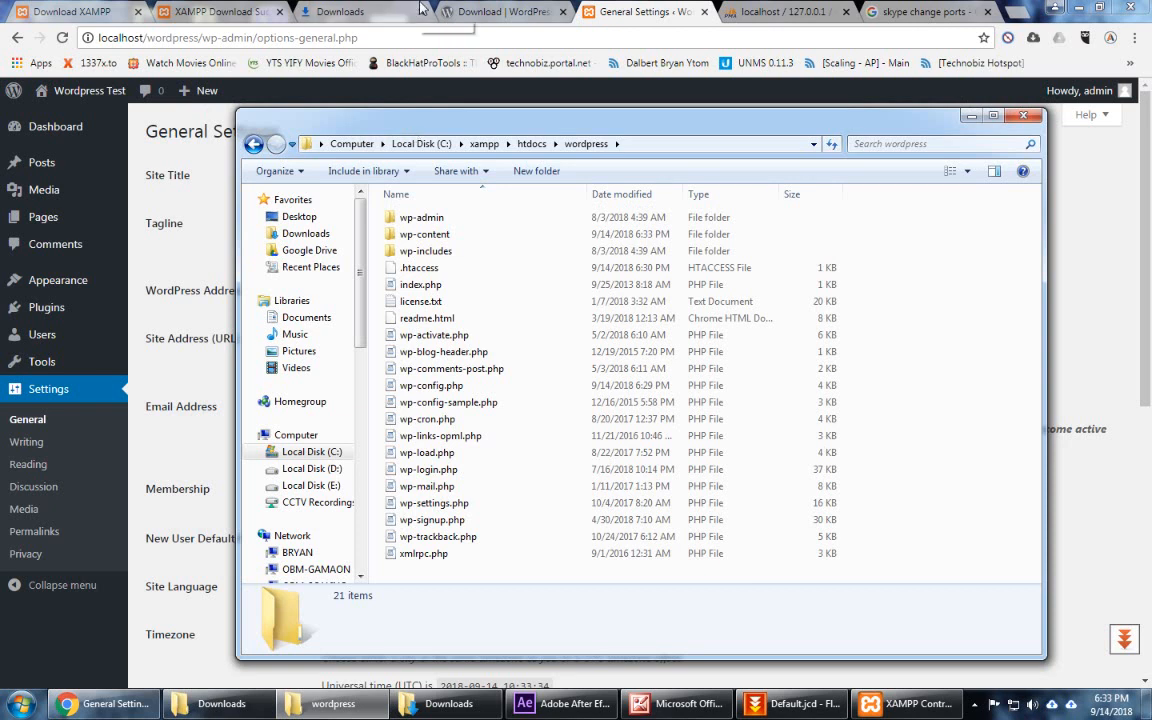
Step: Quick-export the wp_users table as SQL to wp_users.sql, then browse its rows again
left_click(764, 11)
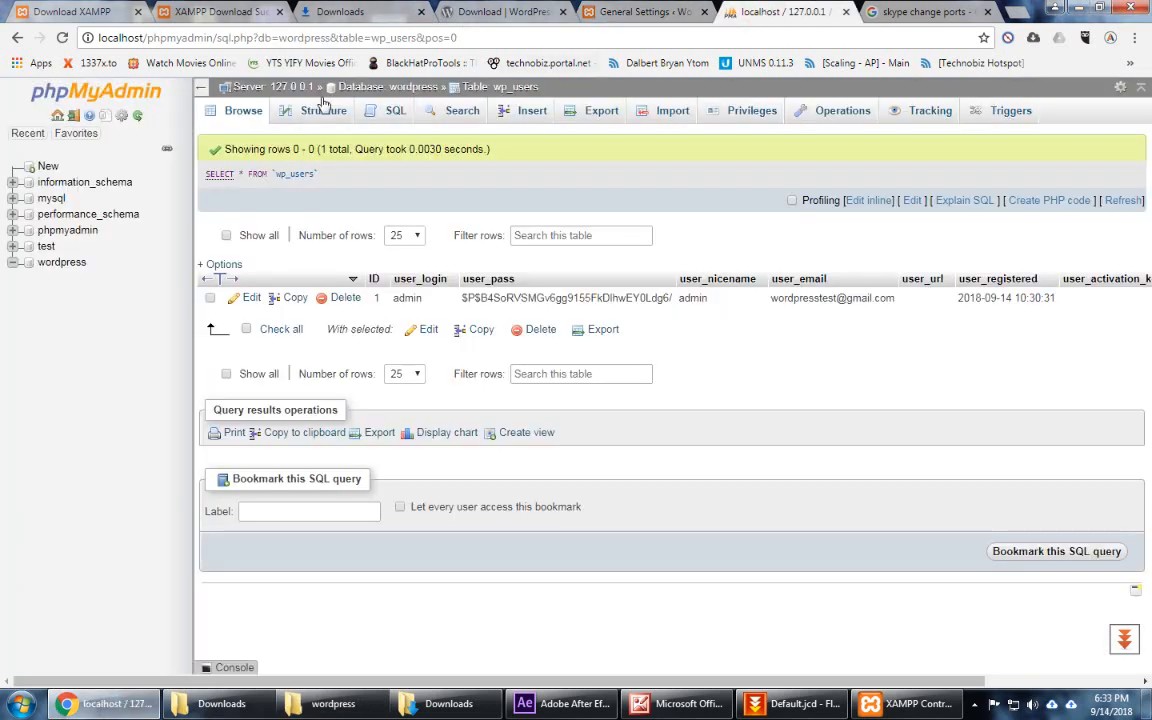
left_click(599, 112)
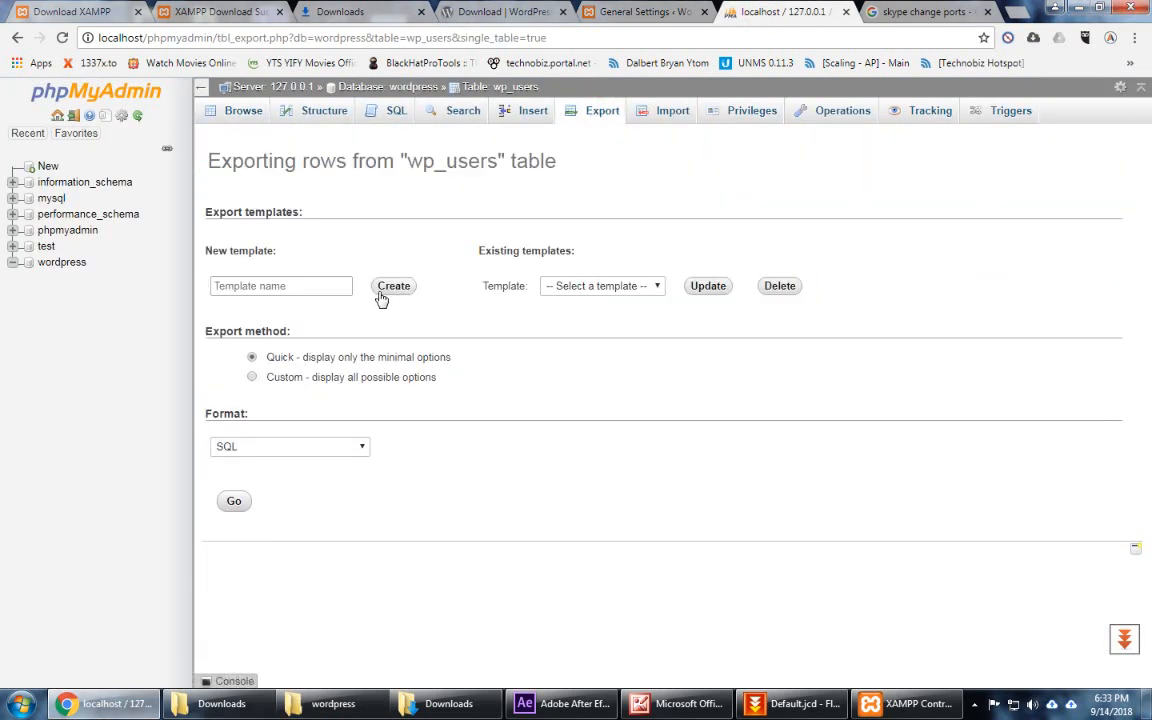
left_click(330, 288)
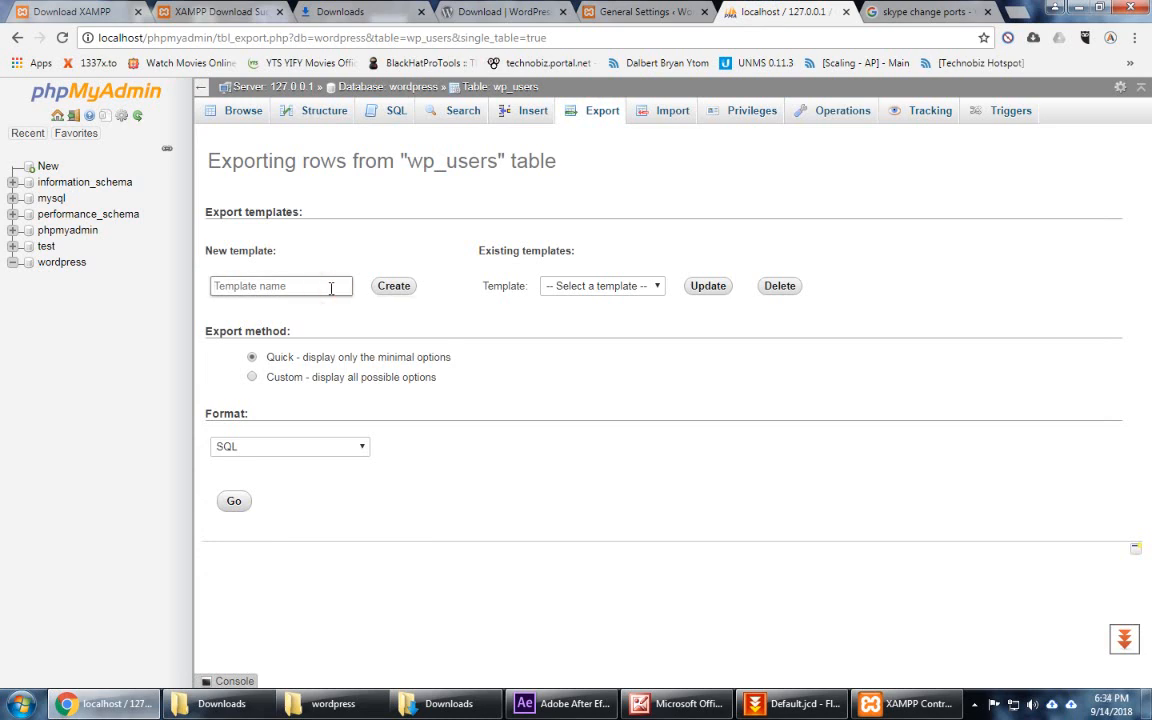
left_click(320, 447)
left_click(318, 446)
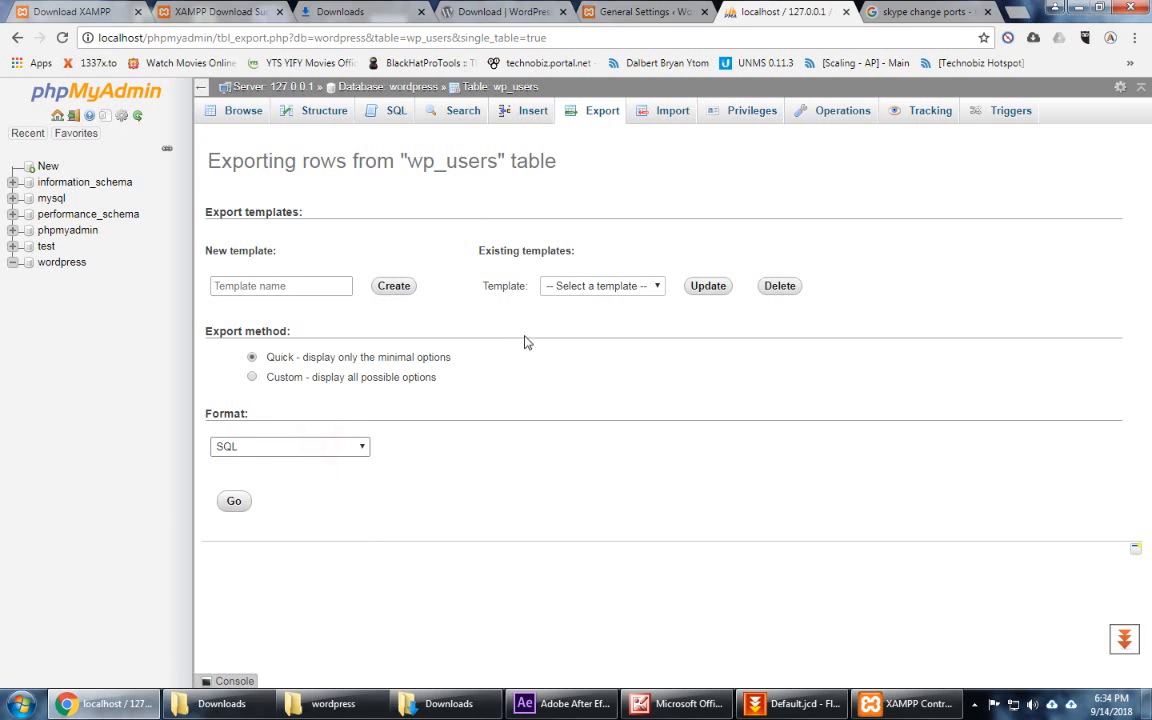
left_click(233, 501)
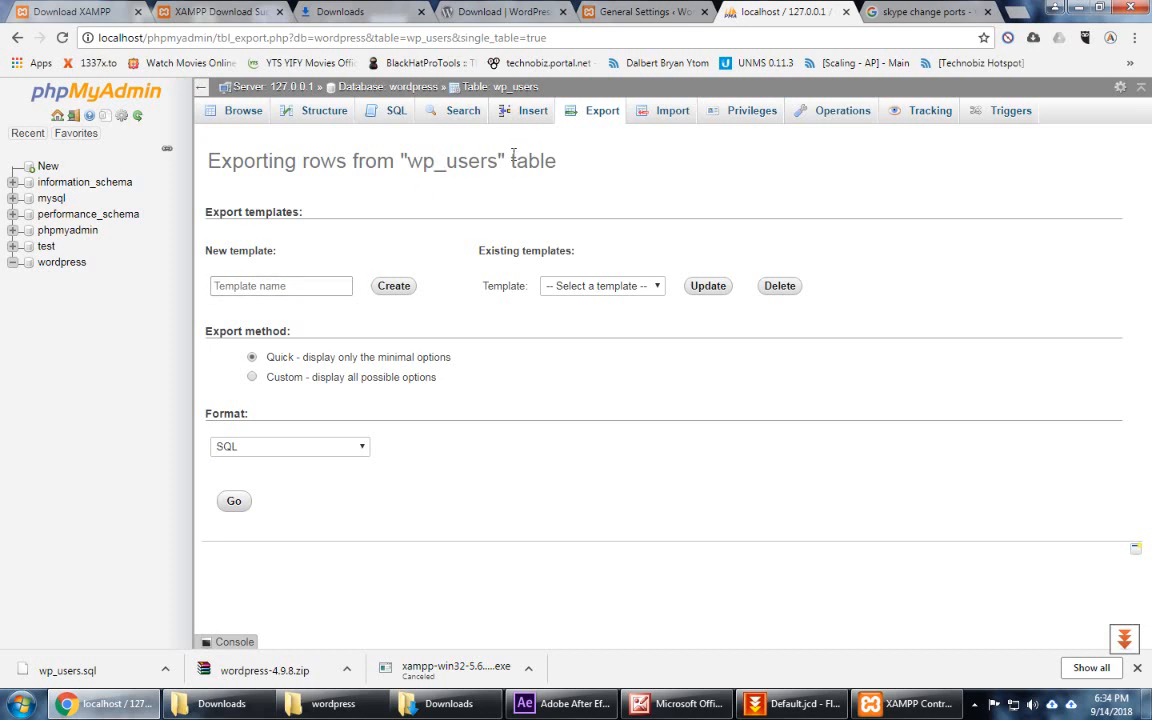
left_click(240, 112)
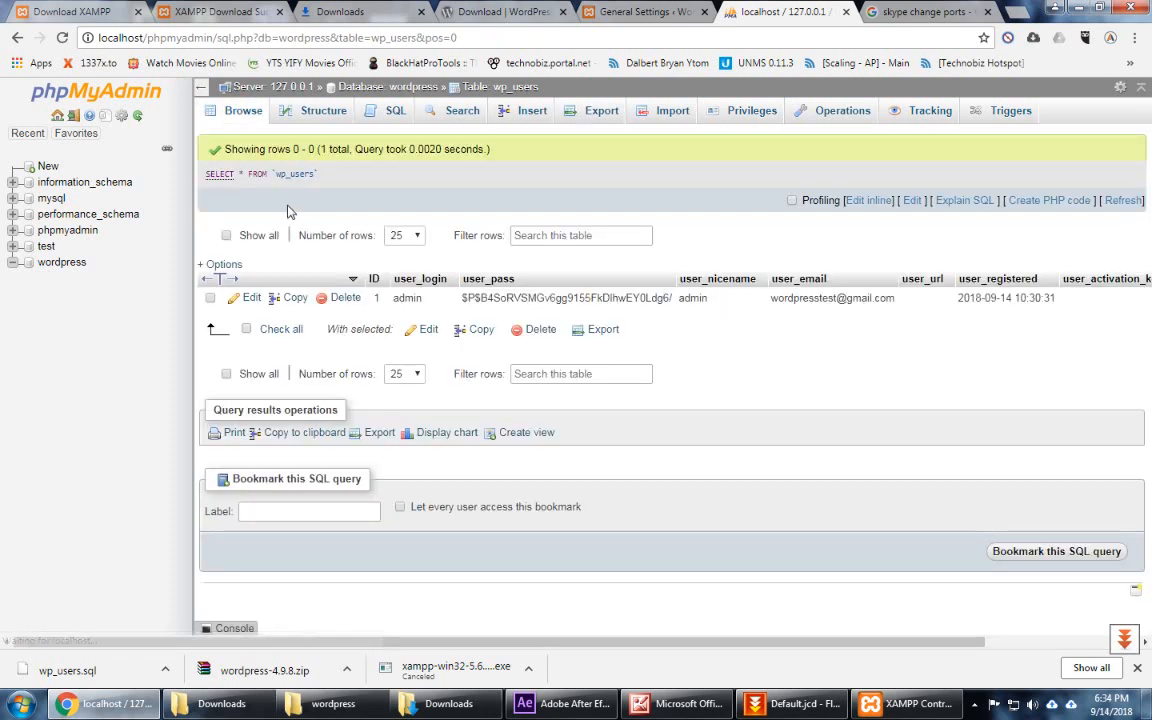
Step: Select all tables of the wordpress database and download a quick SQL export, wordpress.sql
left_click(52, 261)
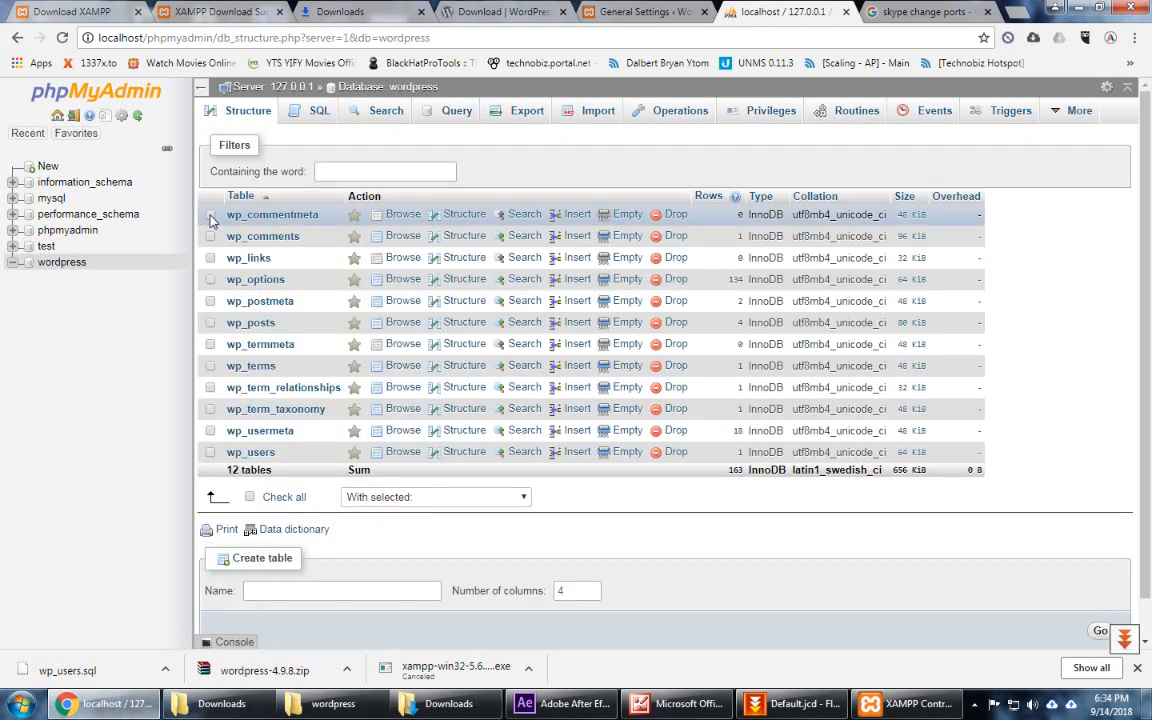
left_click(251, 499)
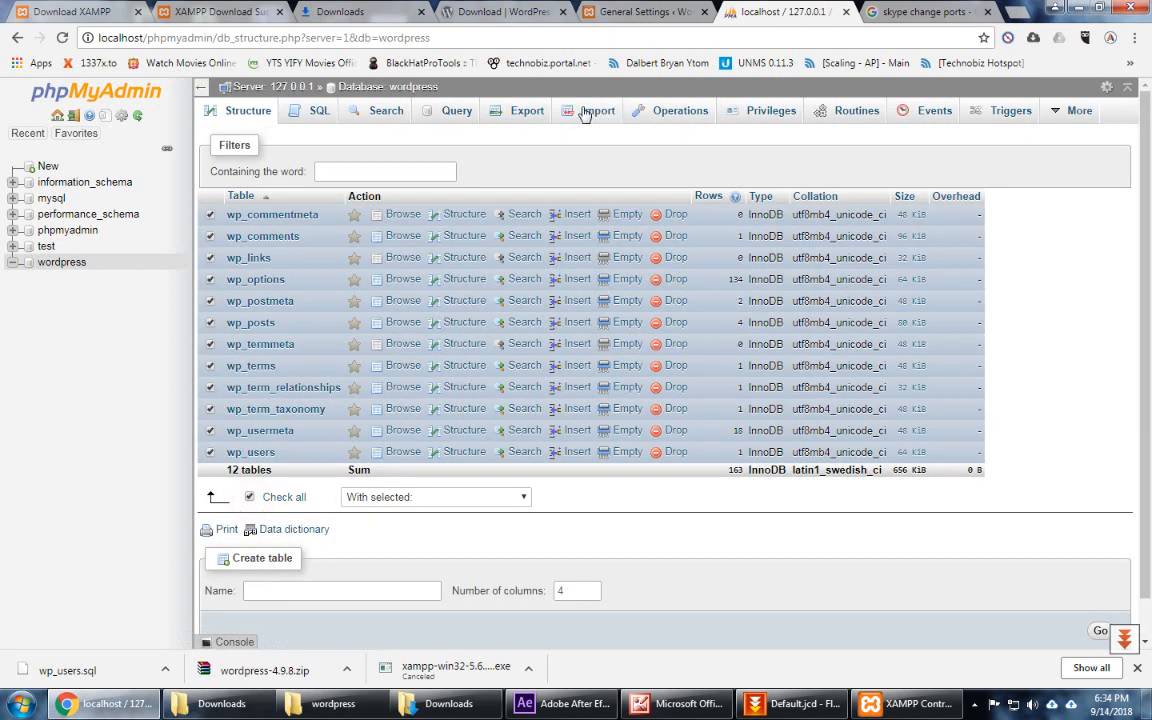
left_click(527, 112)
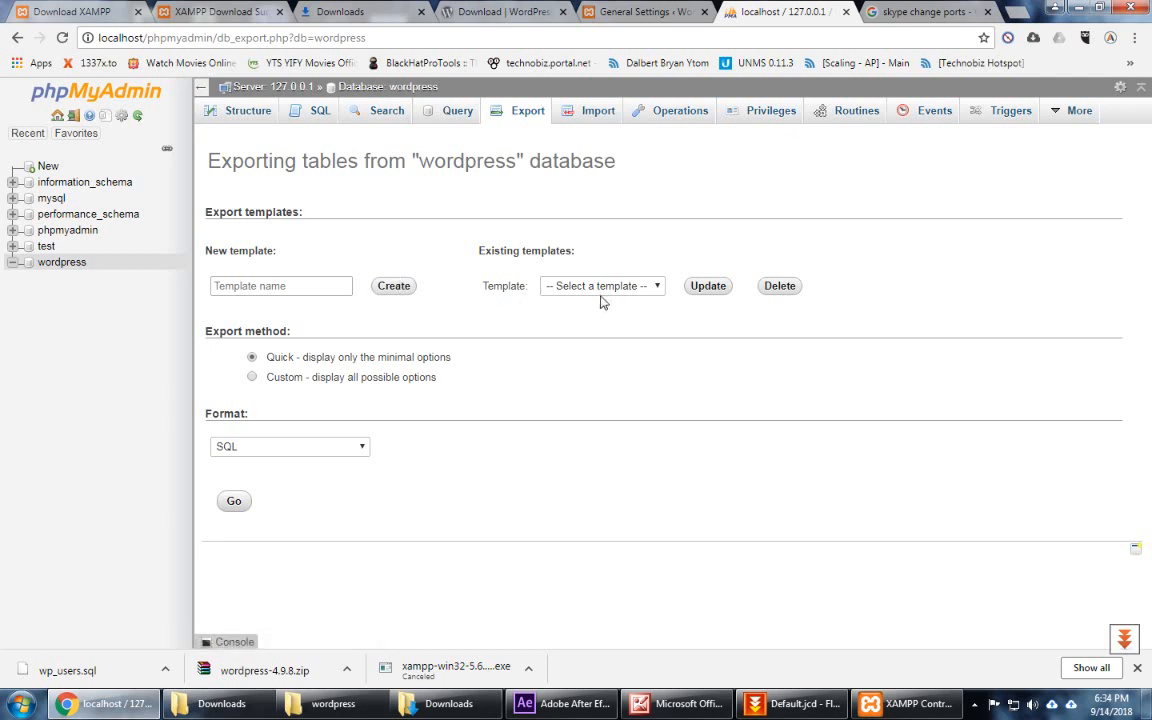
left_click(600, 286)
left_click(446, 275)
left_click(238, 504)
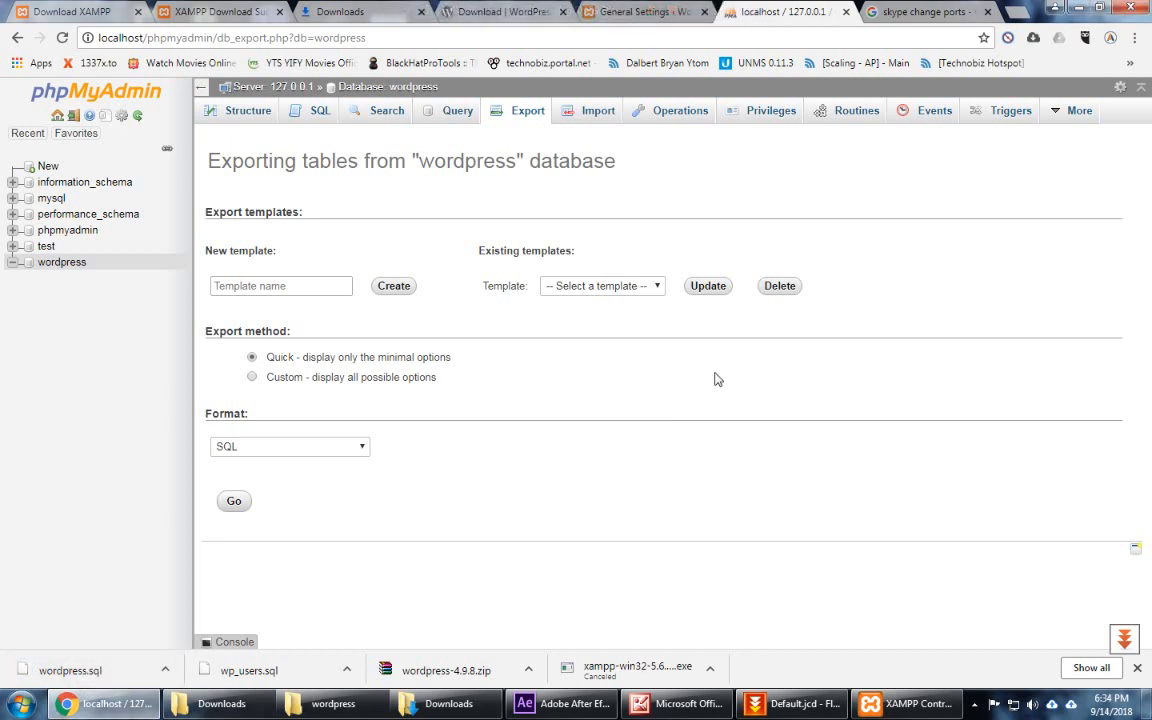
left_click(631, 14)
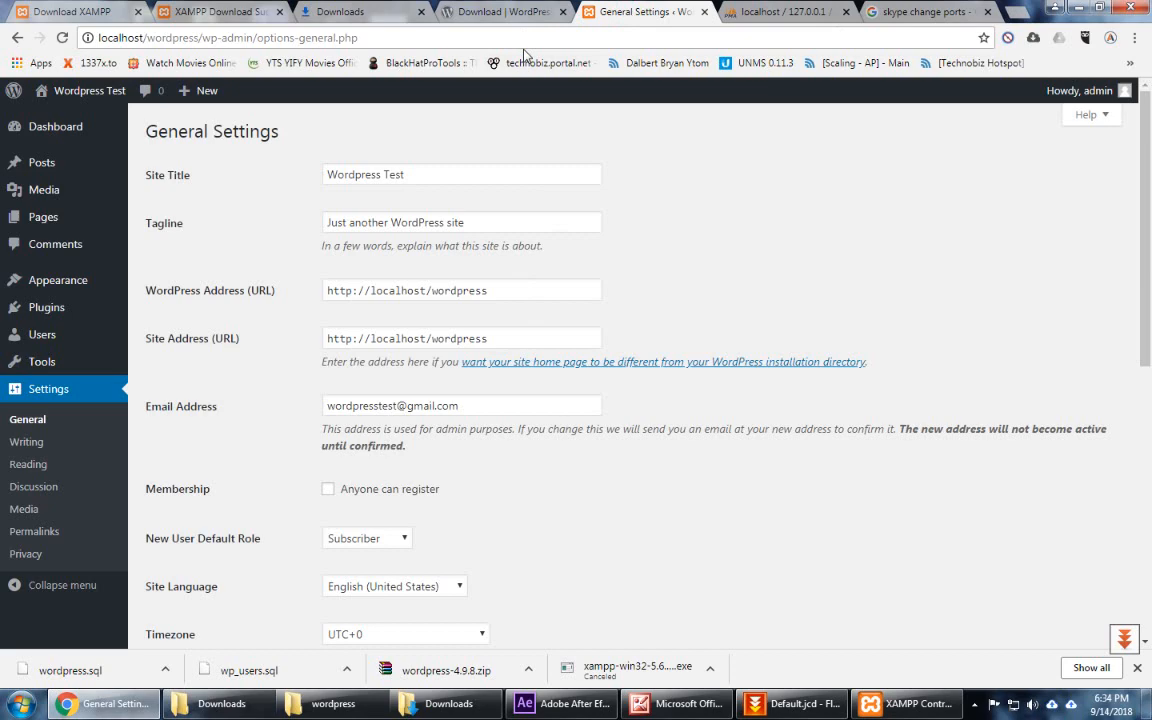
Step: Archive the htdocs wordpress folder as wordpress.zip with Best compression in ZIP format
left_click(333, 703)
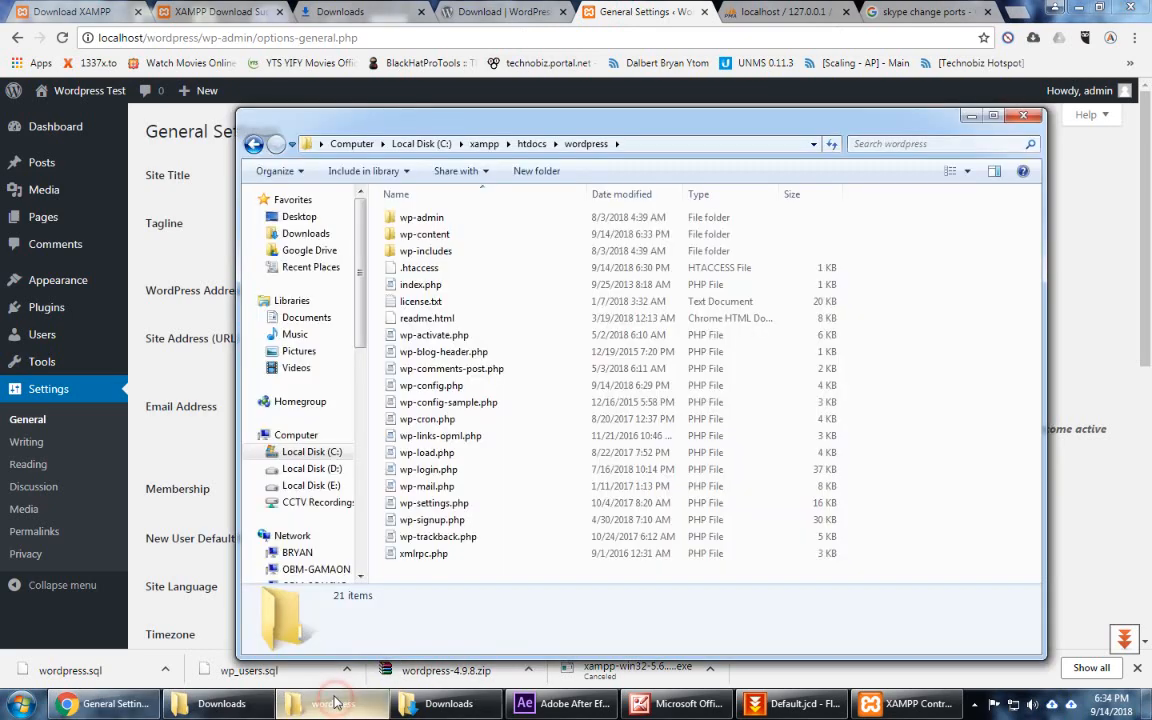
left_click(533, 144)
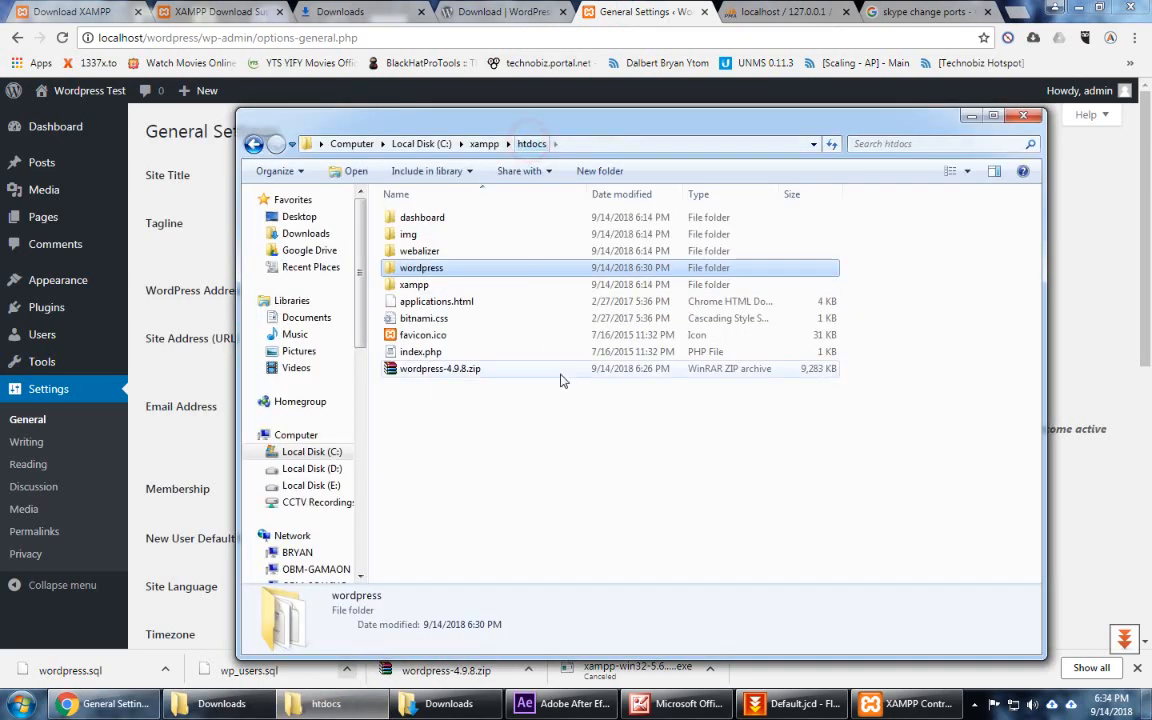
right_click(458, 270)
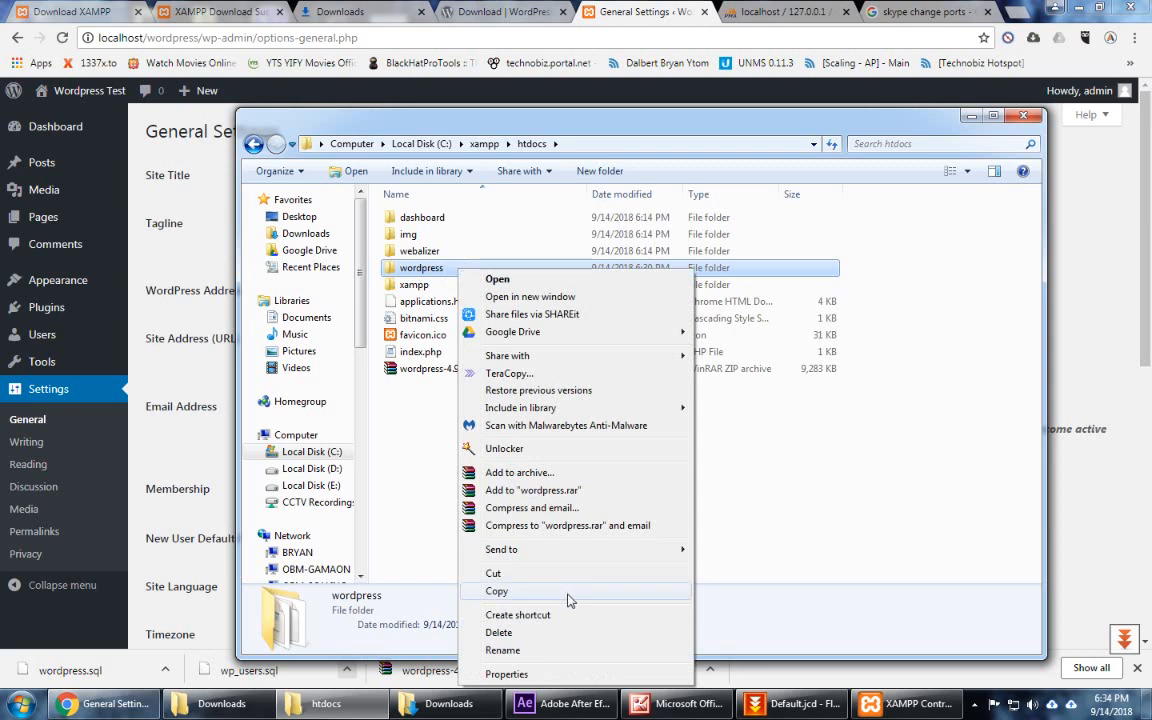
left_click(543, 479)
left_click(495, 376)
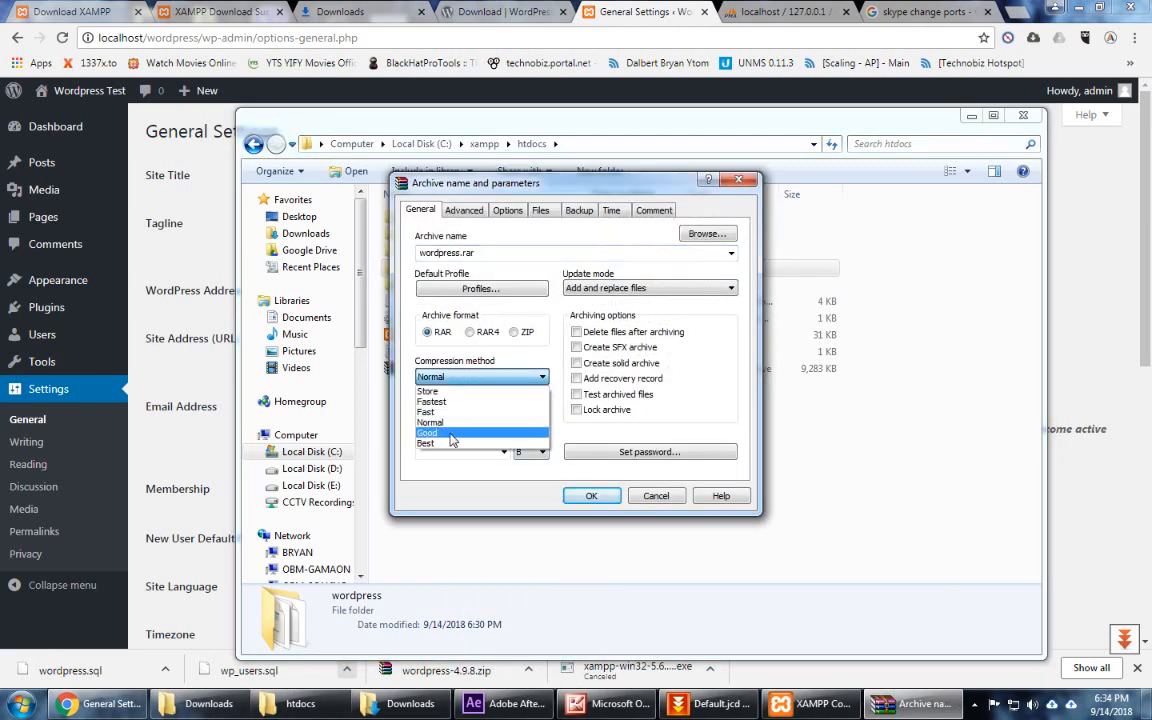
left_click(450, 443)
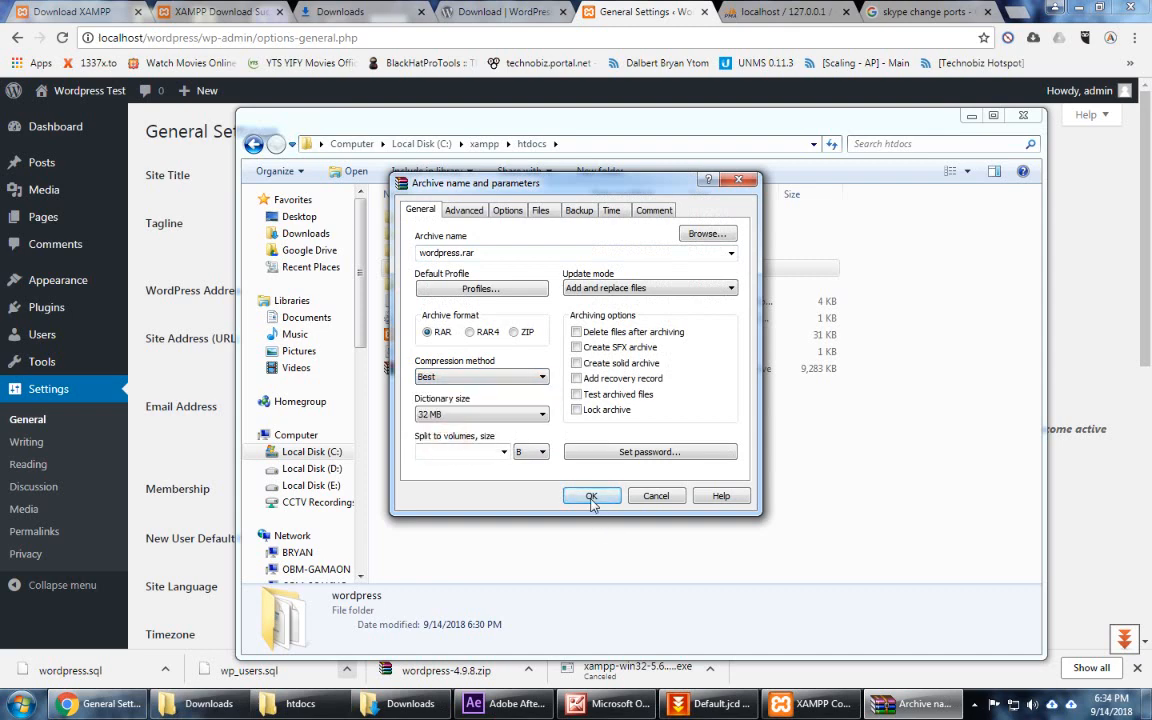
left_click(514, 332)
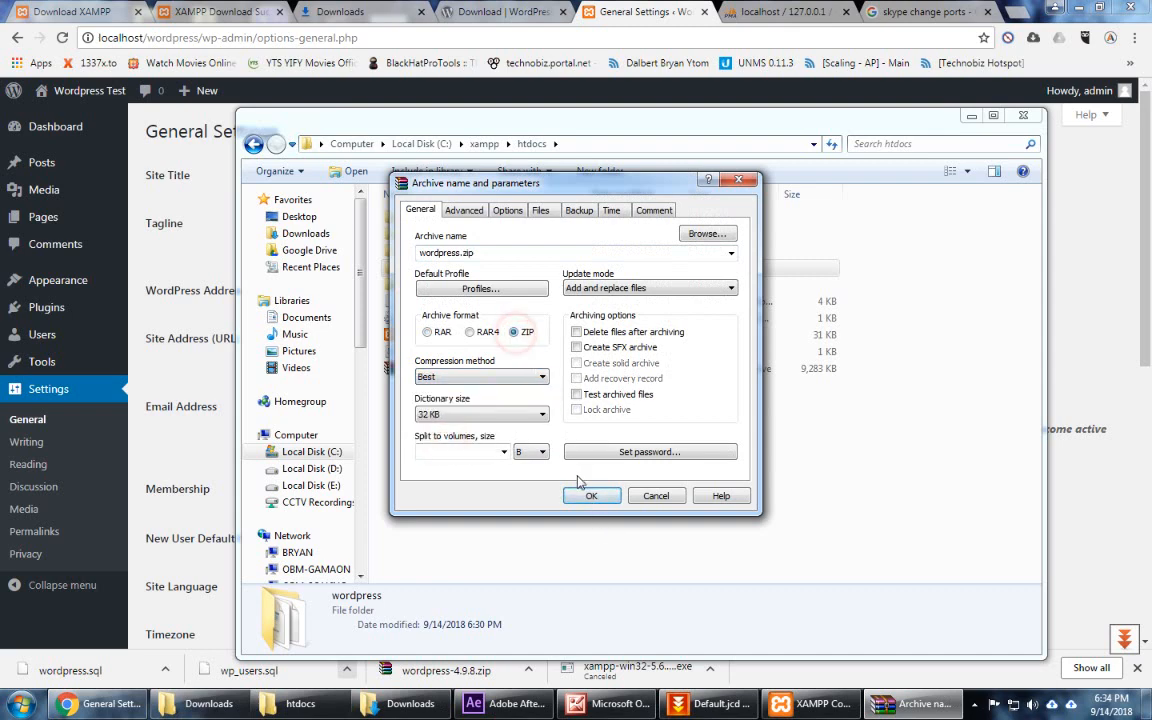
left_click(590, 495)
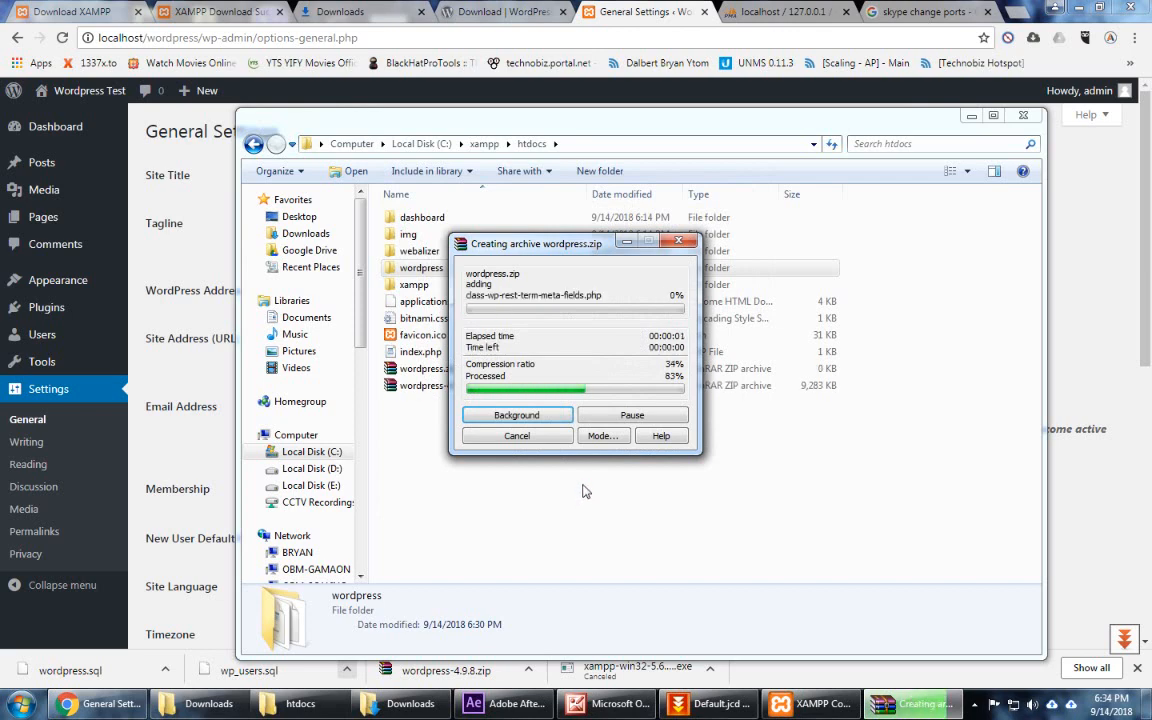
Step: Check the new wordpress.zip details, then return to the General Settings tab
left_click(448, 370)
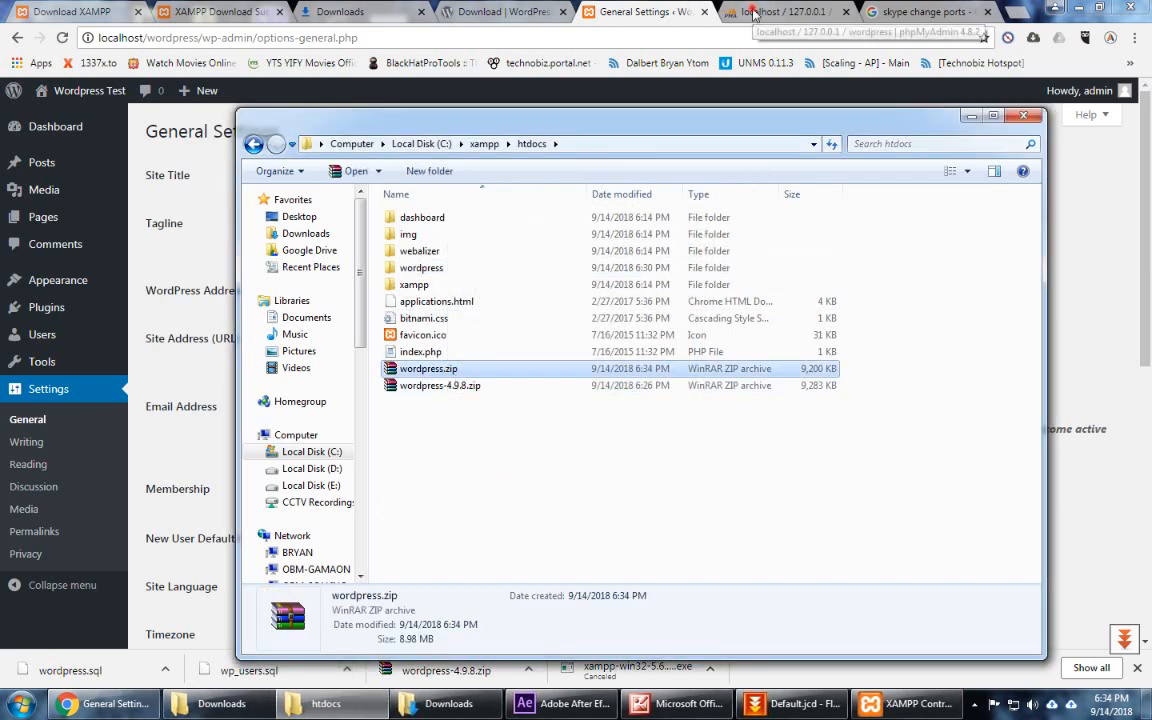
key("ctrl+Tab")
left_click(615, 15)
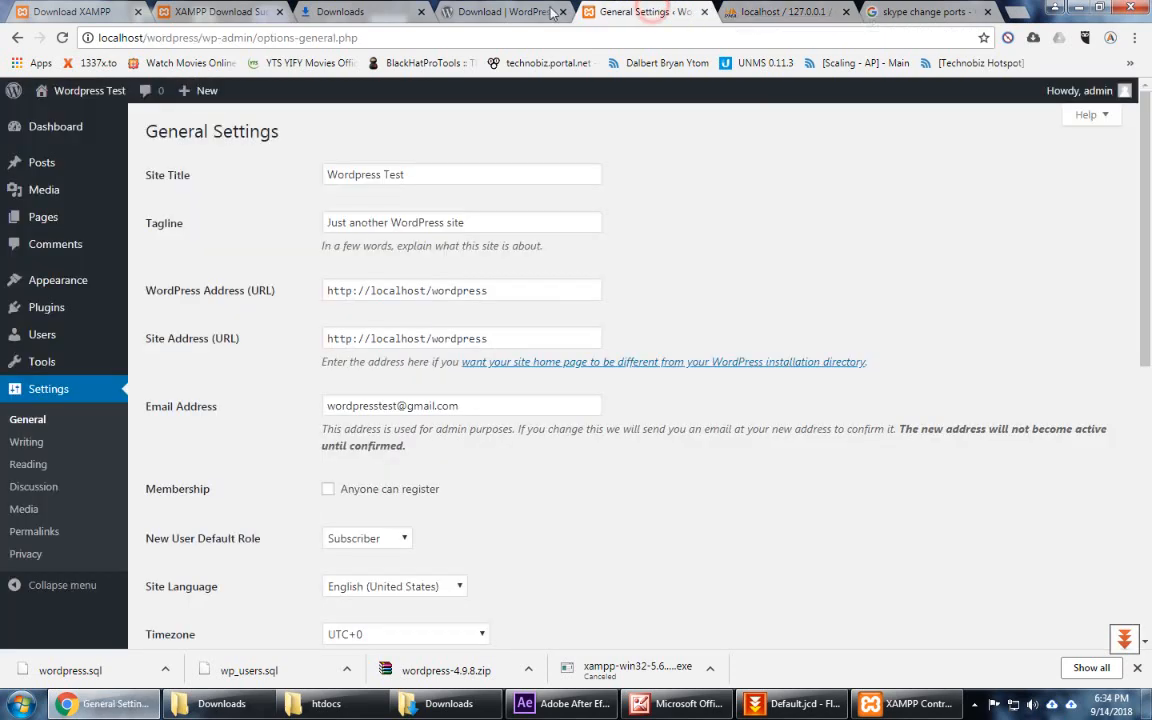
left_click(621, 13)
mouse_move(474, 8)
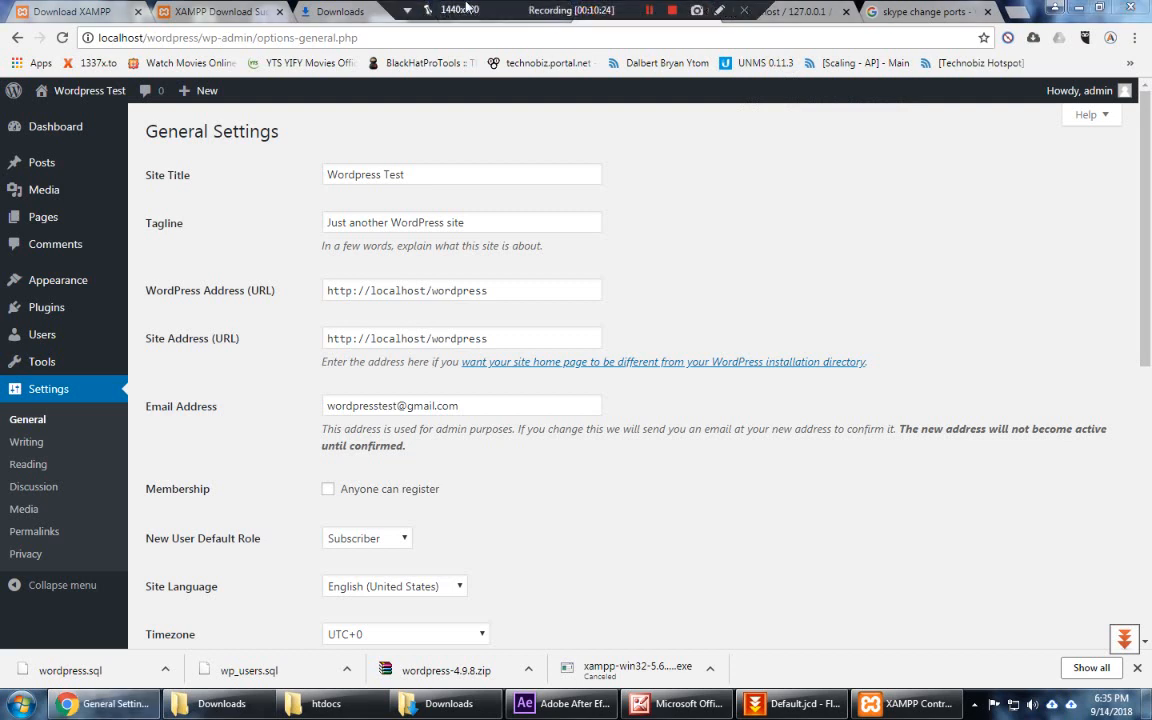